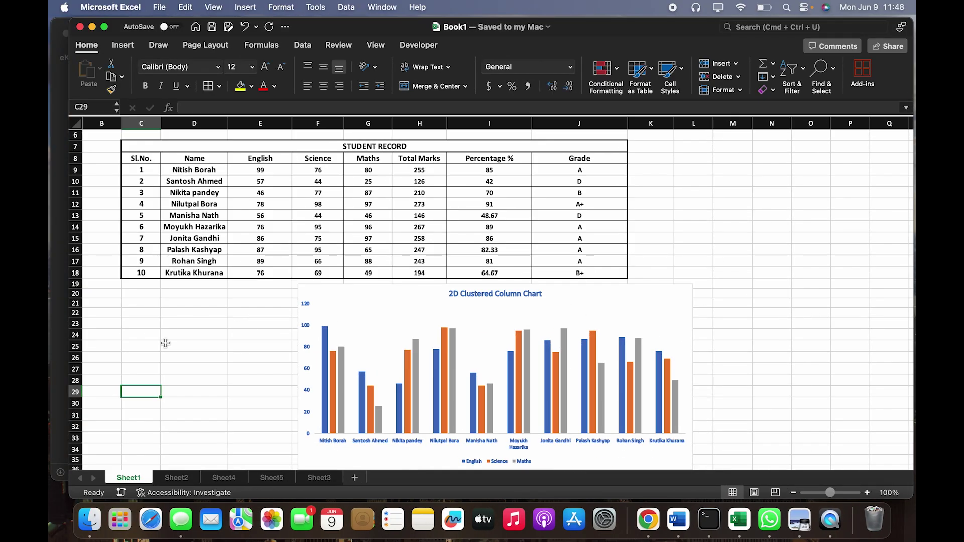
- Compare the completed student record and chart on Sheet1 with the unfinished table on Sheet2
{"action": "left_click", "coordinate": [771, 381]}
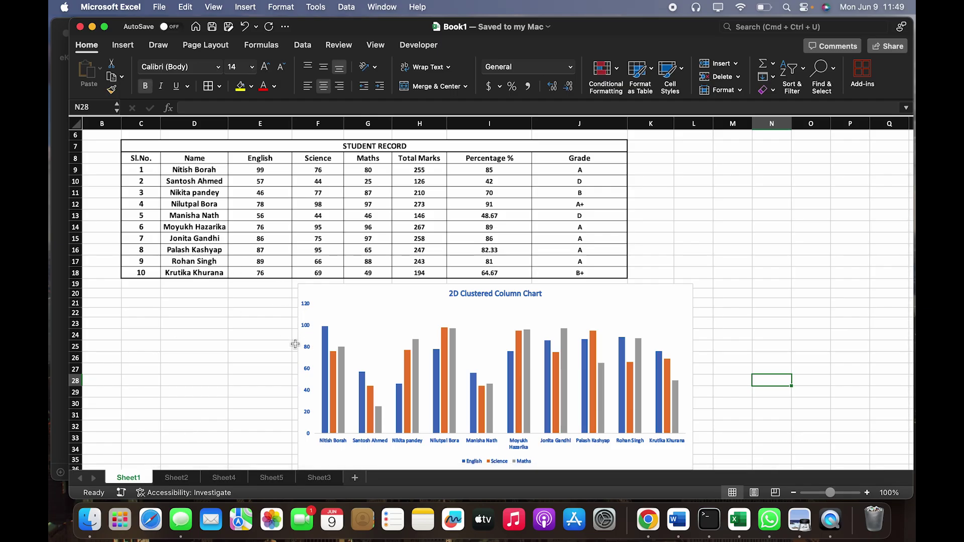
{"action": "left_click", "coordinate": [177, 477]}
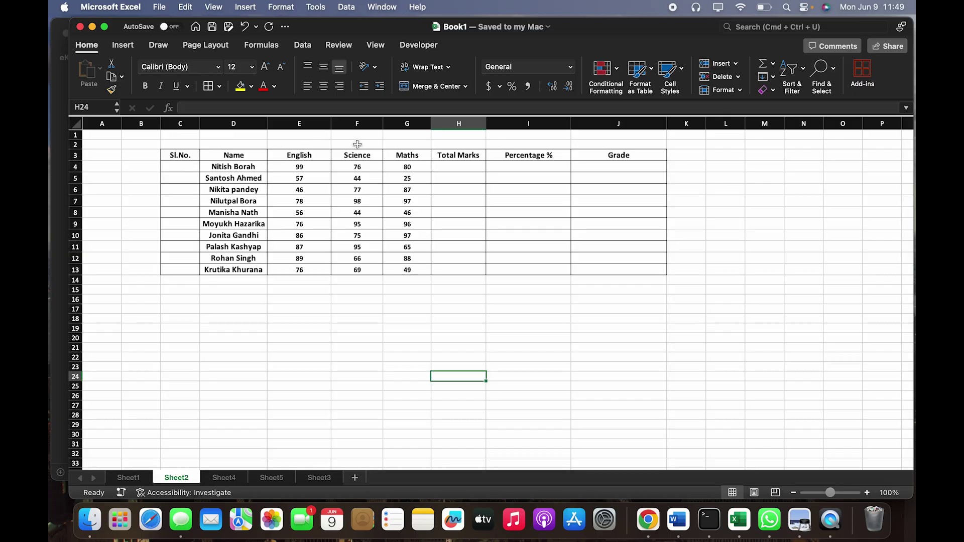
{"action": "left_click", "coordinate": [141, 477]}
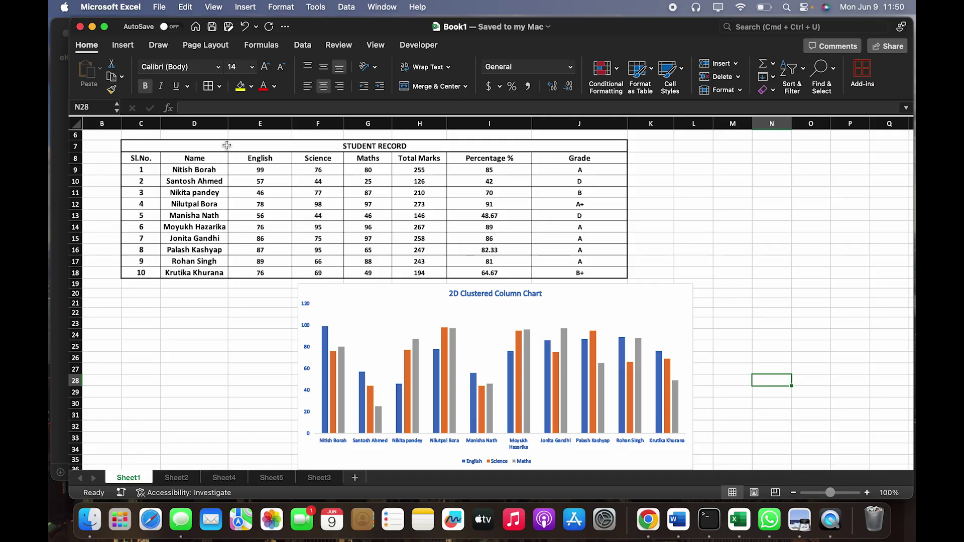
- Enter the title STUDENT RECORD in cell F2 above the table on Sheet2
{"action": "left_click", "coordinate": [180, 477]}
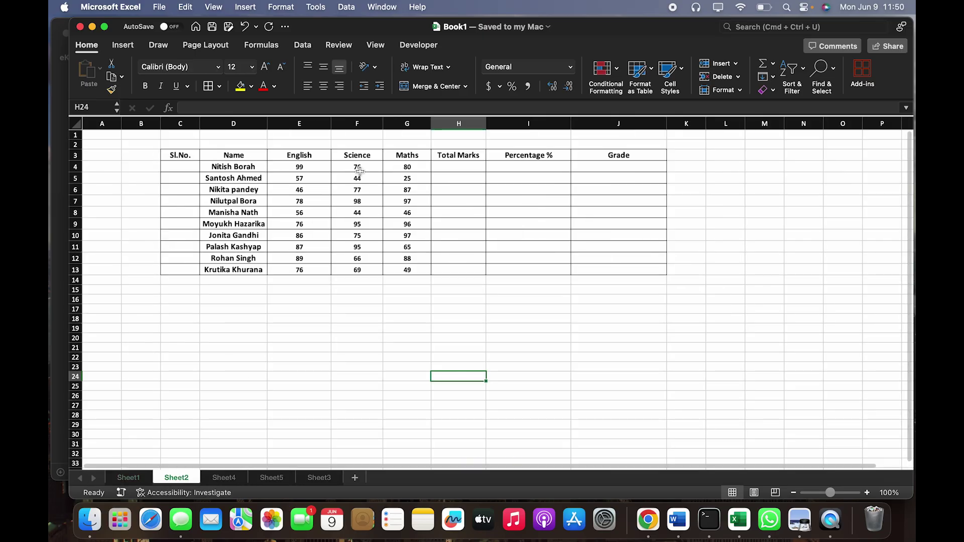
{"action": "left_click", "coordinate": [368, 145]}
{"action": "double_click", "coordinate": [368, 145]}
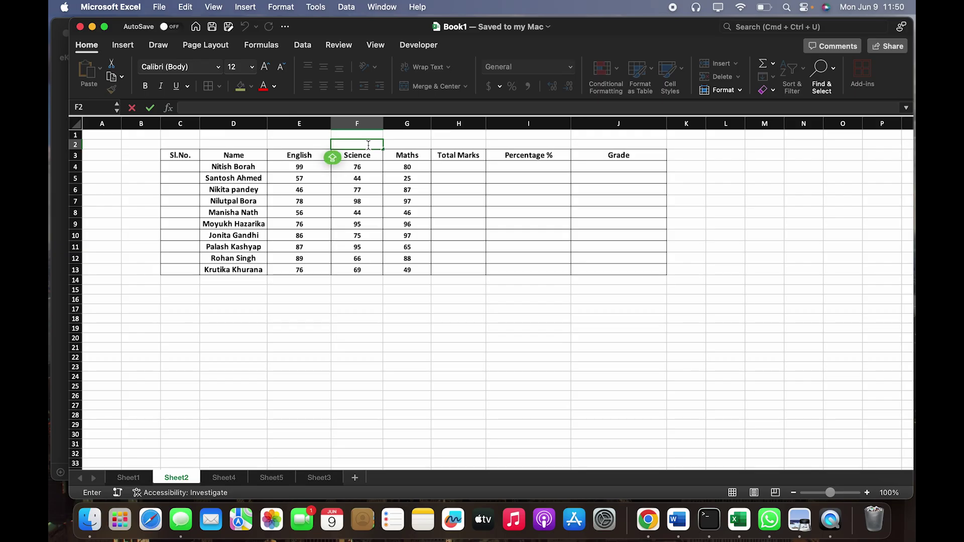
{"action": "type", "text": "STUDENT "}
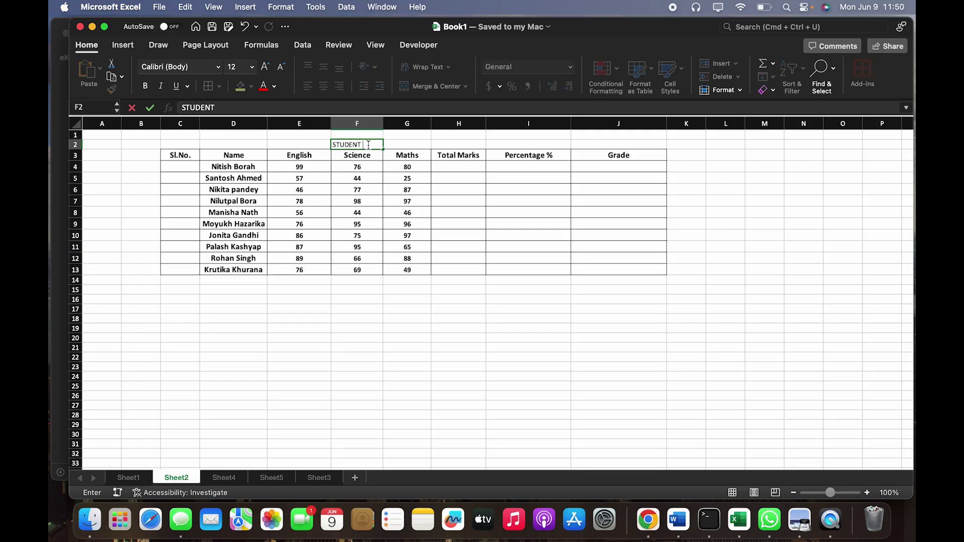
{"action": "type", "text": "RECORD"}
{"action": "left_click", "coordinate": [439, 319]}
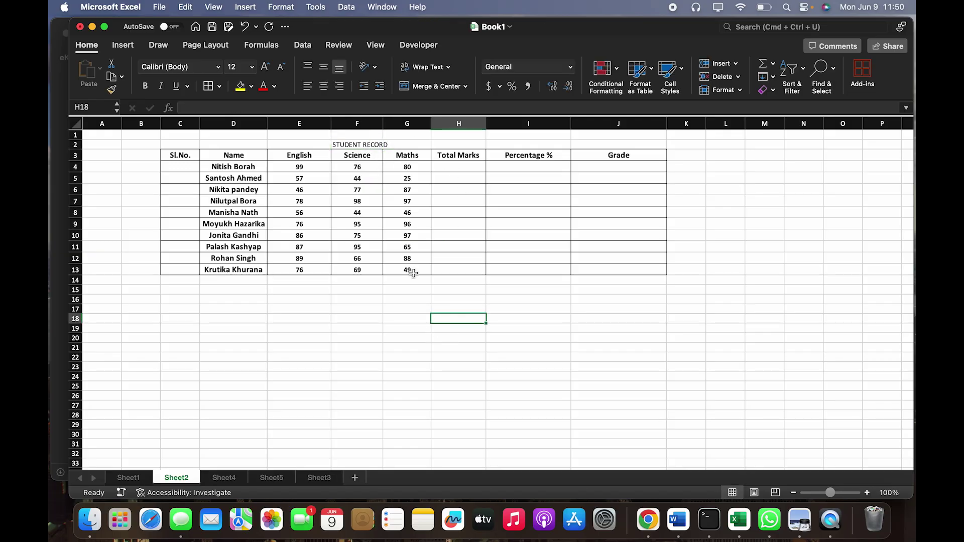
- Try to merge and center the STUDENT RECORD title with only cell F2 selected
{"action": "double_click", "coordinate": [334, 144]}
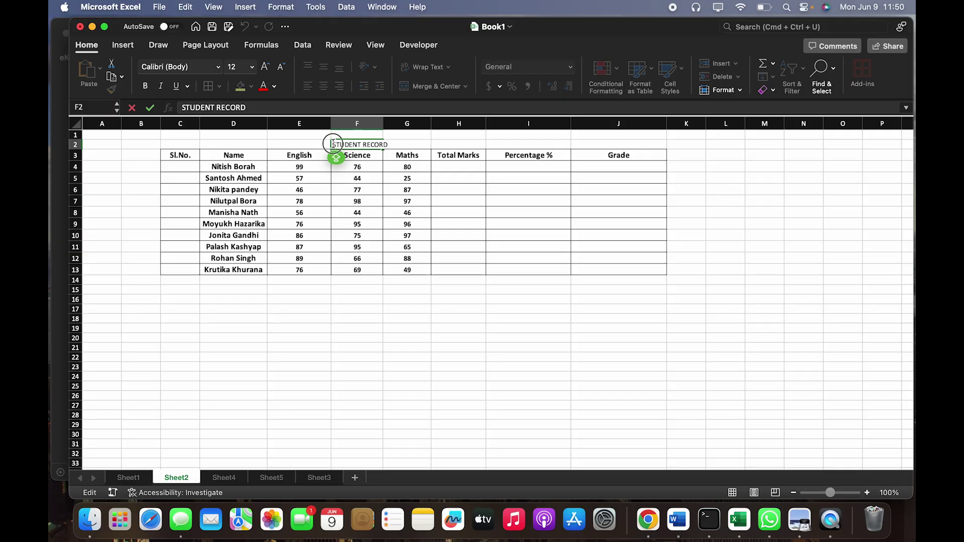
{"action": "left_click_drag", "start_coordinate": [332, 145], "coordinate": [395, 145]}
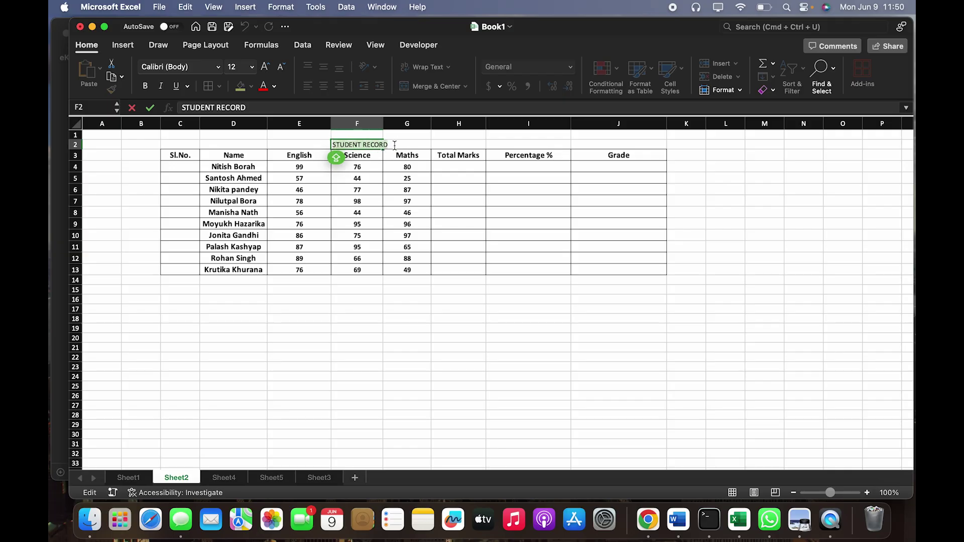
{"action": "left_click", "coordinate": [373, 304]}
{"action": "left_click", "coordinate": [343, 145]}
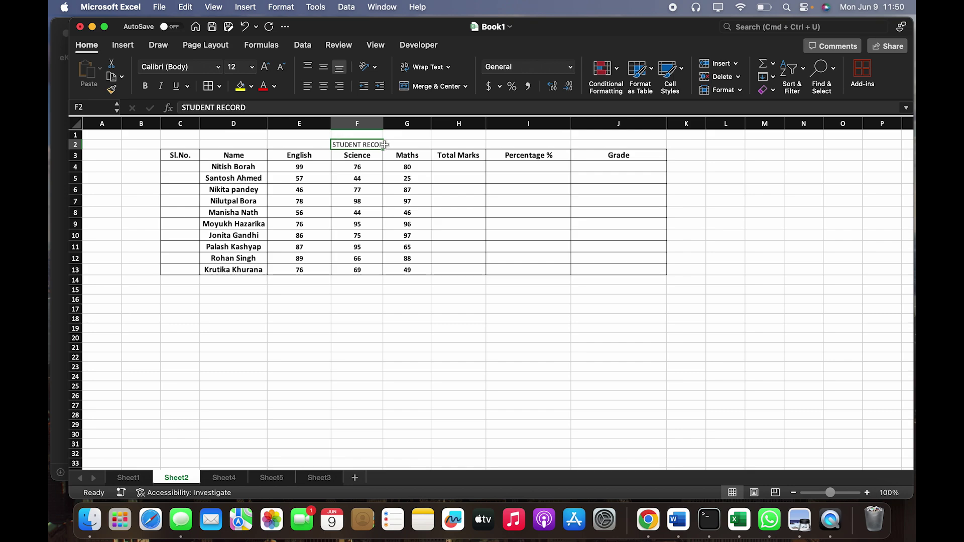
{"action": "left_click", "coordinate": [439, 89]}
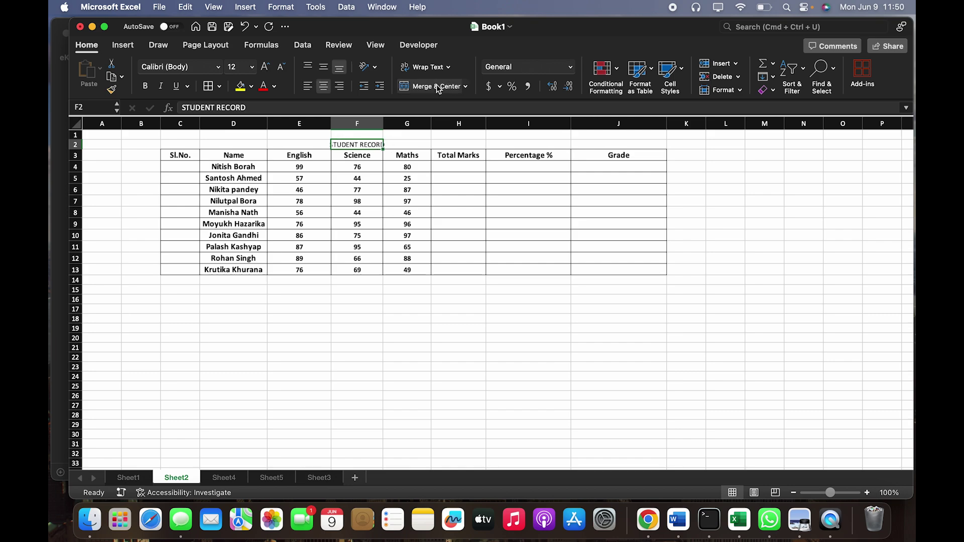
{"action": "double_click", "coordinate": [359, 144]}
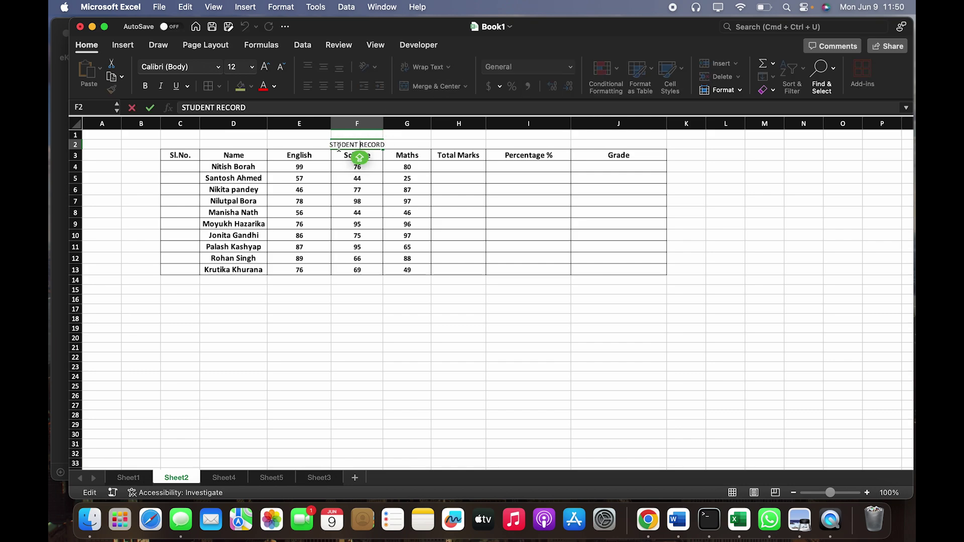
{"action": "left_click_drag", "start_coordinate": [332, 146], "coordinate": [397, 145]}
{"action": "key", "text": "Right"}
{"action": "left_click_drag", "start_coordinate": [166, 144], "coordinate": [357, 293]}
{"action": "left_click", "coordinate": [362, 330]}
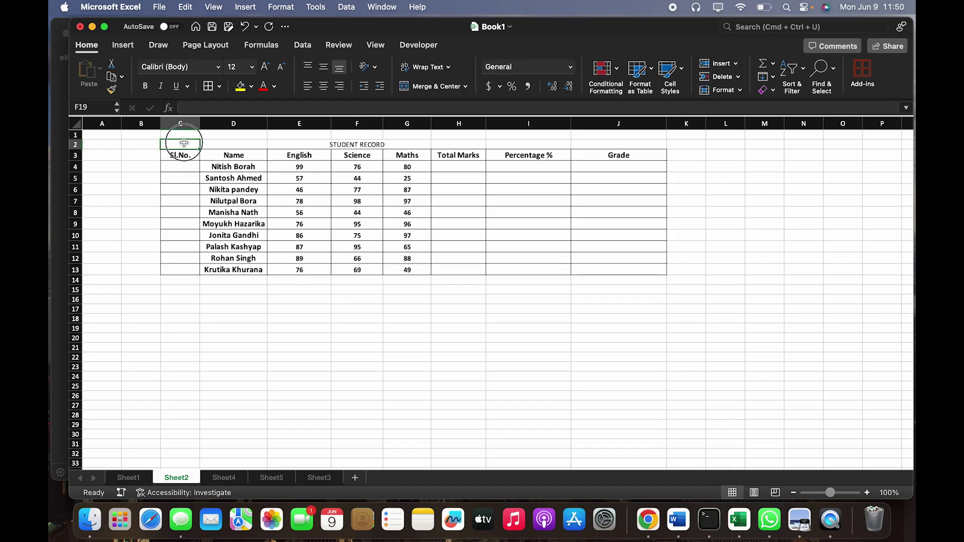
- Merge and center the STUDENT RECORD title across the full table width, C2 to J2
{"action": "left_click_drag", "start_coordinate": [165, 145], "coordinate": [605, 144]}
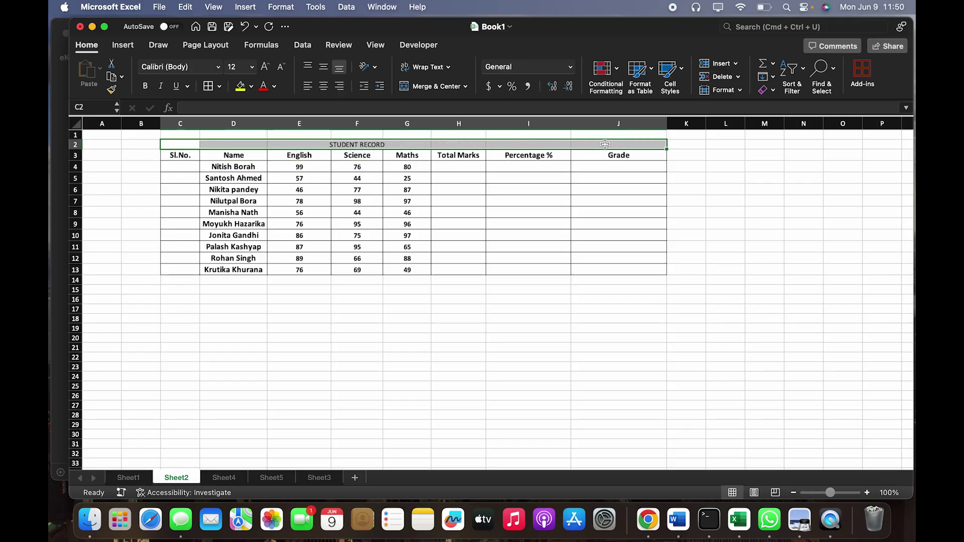
{"action": "left_click", "coordinate": [436, 87]}
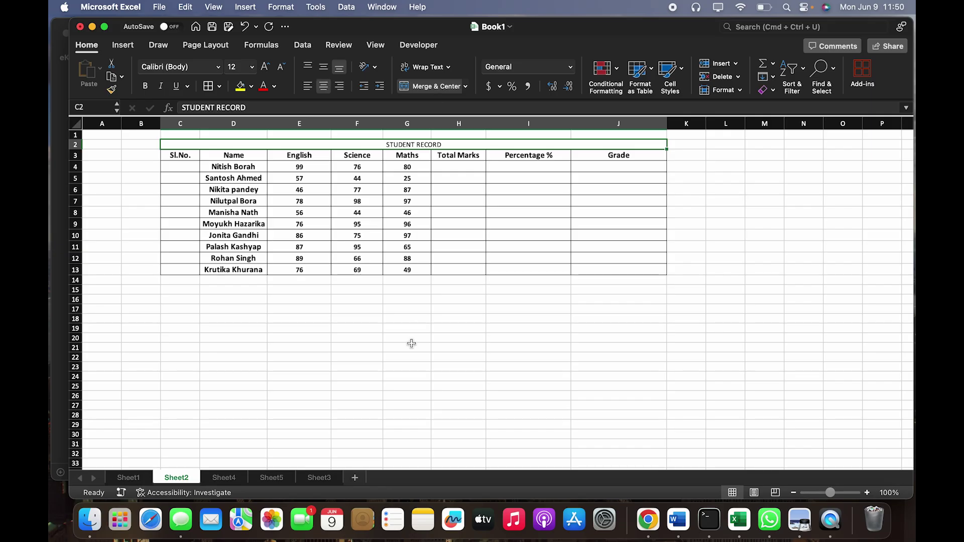
{"action": "left_click", "coordinate": [409, 366]}
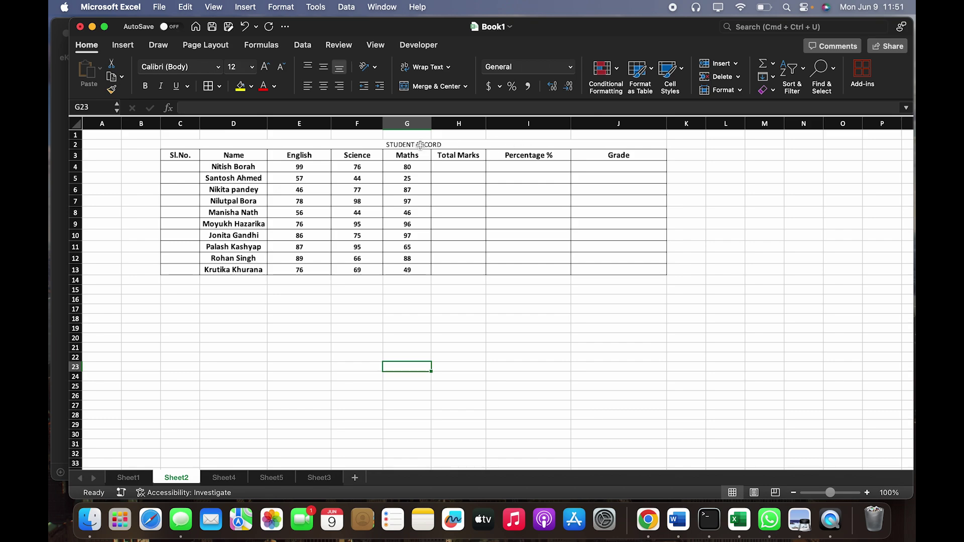
- Make the STUDENT RECORD title text bold and increase its font size to 14
{"action": "left_click", "coordinate": [384, 145]}
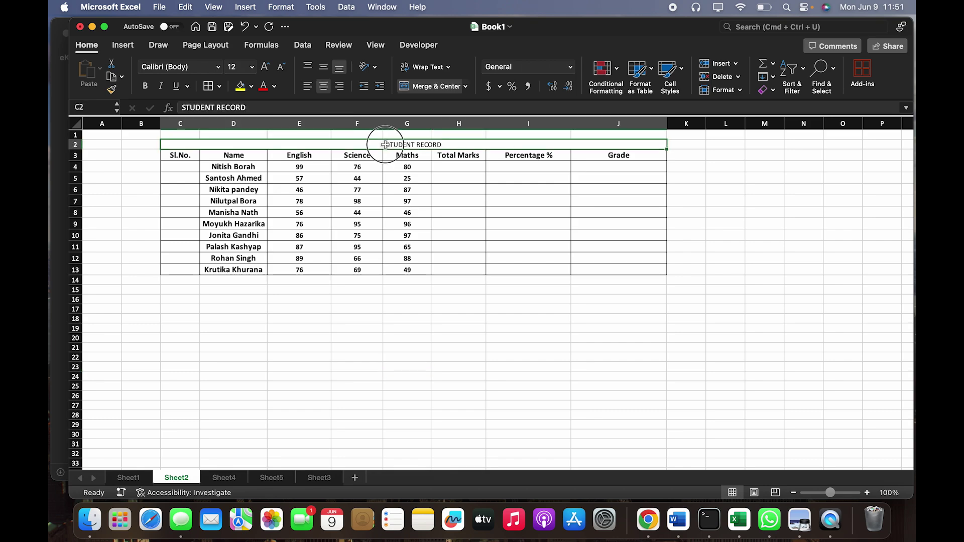
{"action": "double_click", "coordinate": [385, 145]}
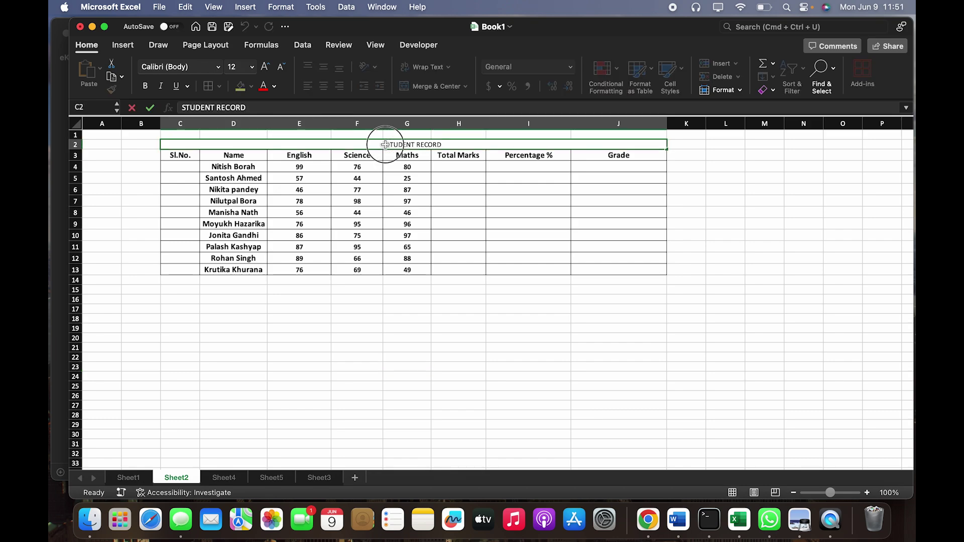
{"action": "left_click", "coordinate": [428, 144]}
{"action": "left_click_drag", "start_coordinate": [444, 145], "coordinate": [384, 144]}
{"action": "left_click", "coordinate": [144, 87]}
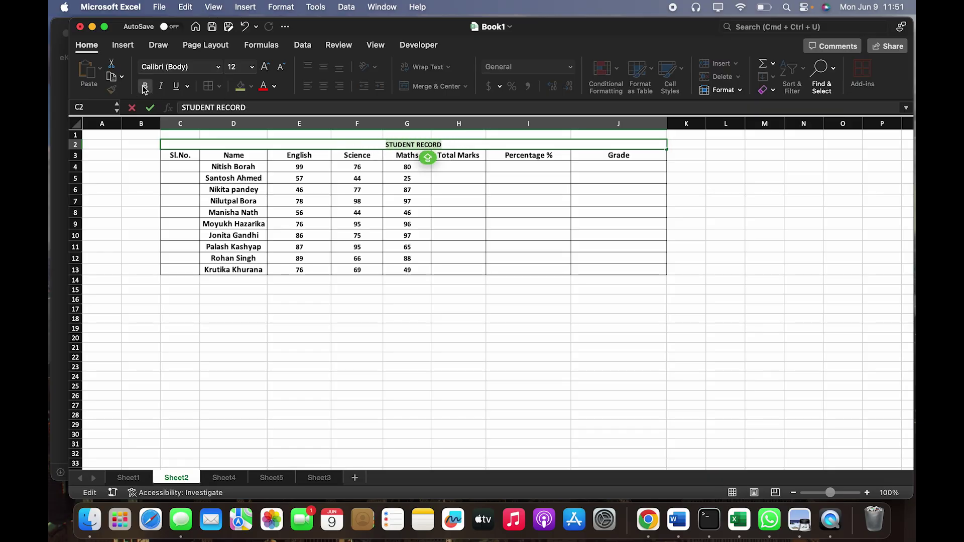
{"action": "left_click", "coordinate": [266, 66]}
{"action": "left_click", "coordinate": [453, 369]}
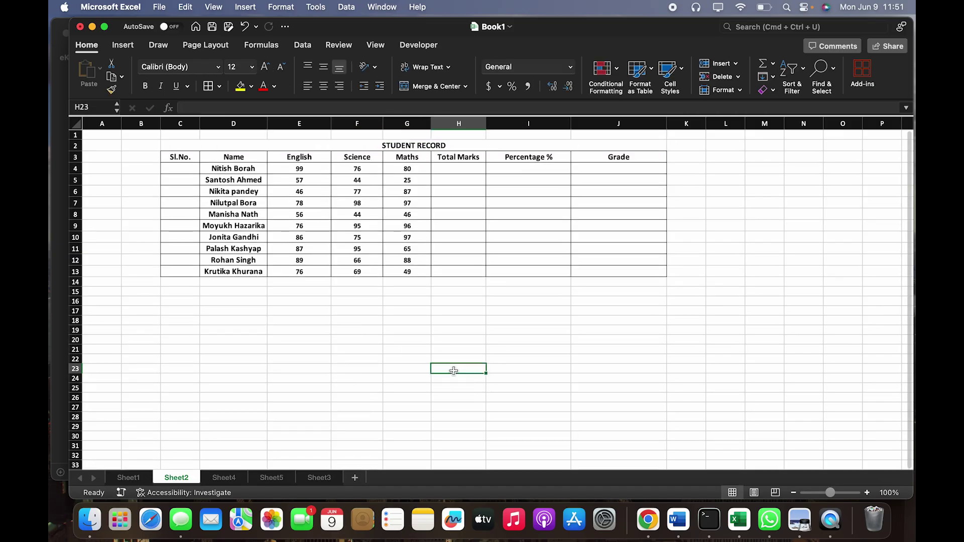
- Apply All Borders to the merged STUDENT RECORD title row
{"action": "left_click", "coordinate": [251, 147]}
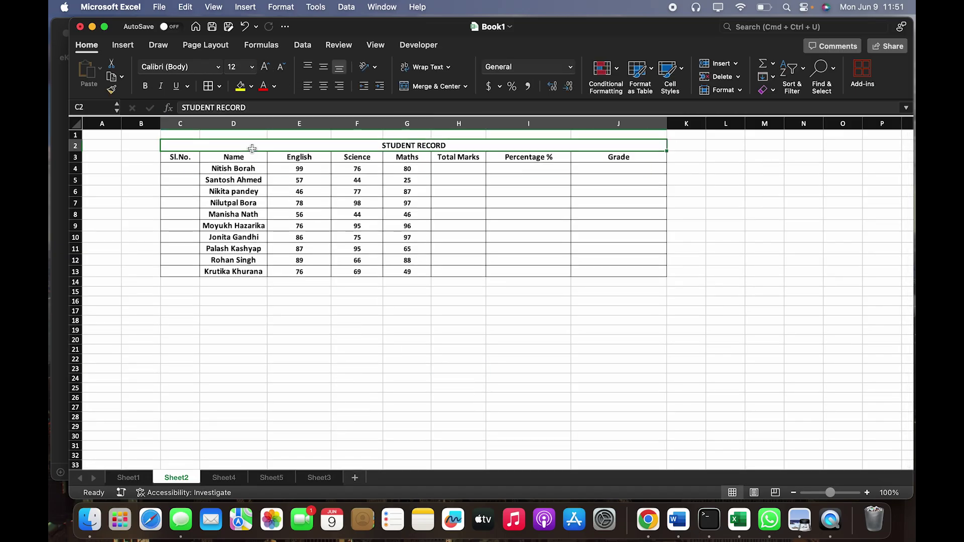
{"action": "left_click", "coordinate": [220, 87]}
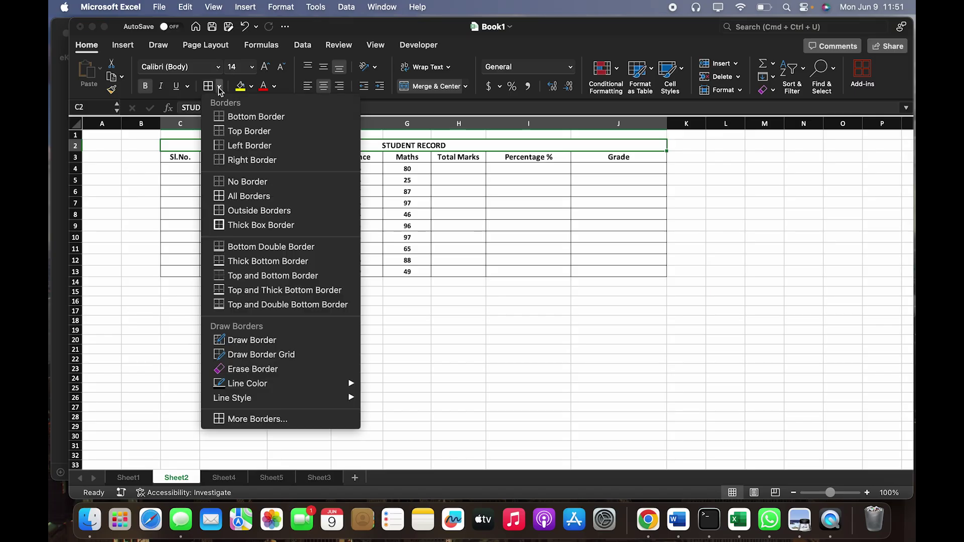
{"action": "left_click", "coordinate": [246, 196]}
{"action": "left_click", "coordinate": [384, 338]}
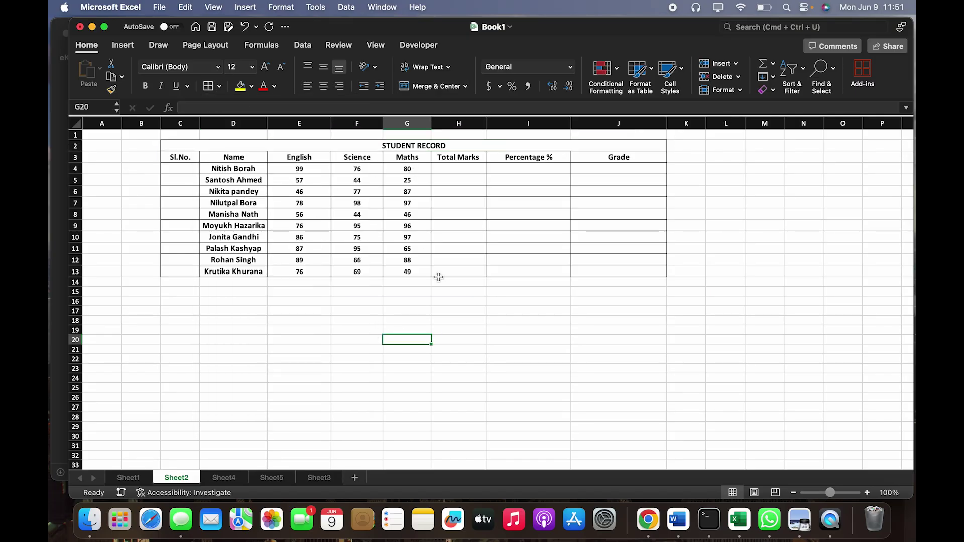
- Number the students 1 to 10 in the Sl.No. column by entering 1 and 2 and filling the series down to C13
{"action": "left_click", "coordinate": [181, 169]}
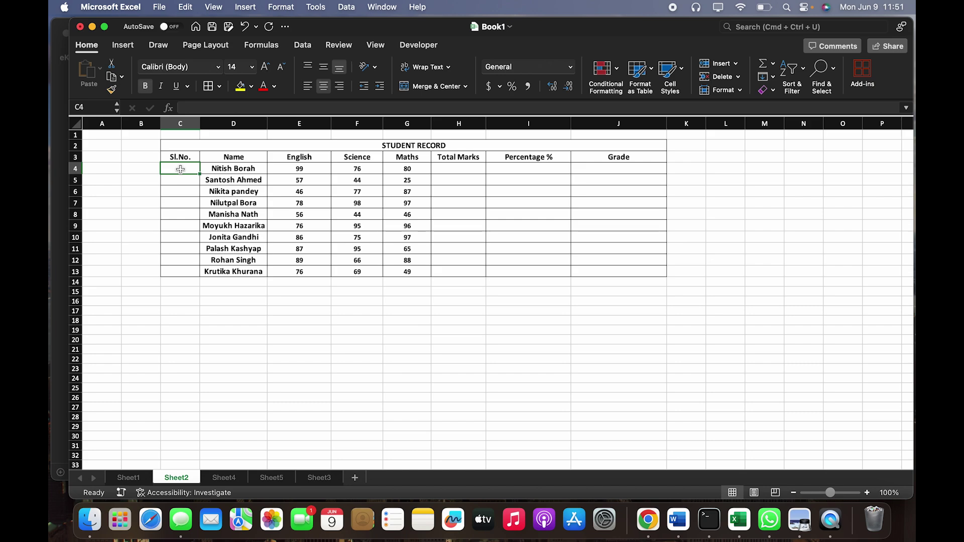
{"action": "type", "text": "1"}
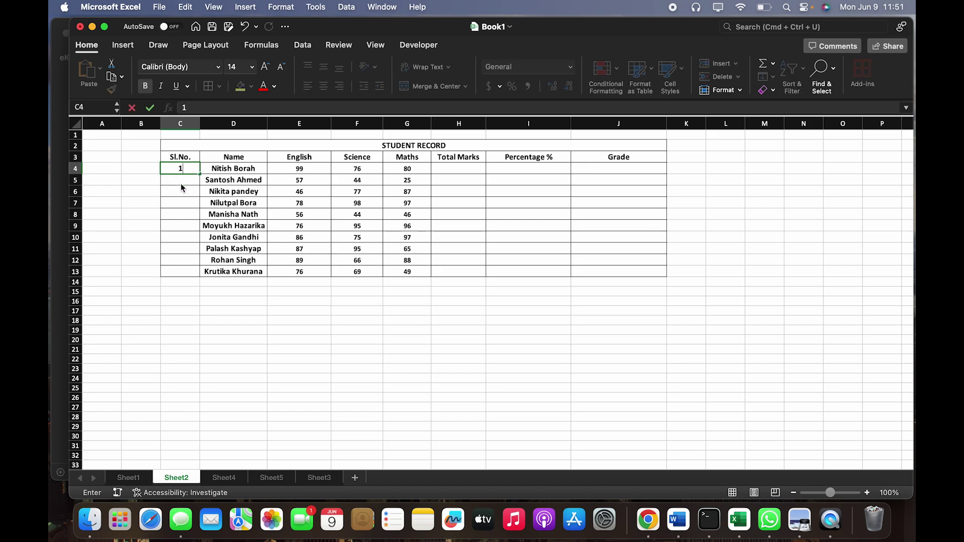
{"action": "left_click", "coordinate": [181, 180]}
{"action": "type", "text": "2"}
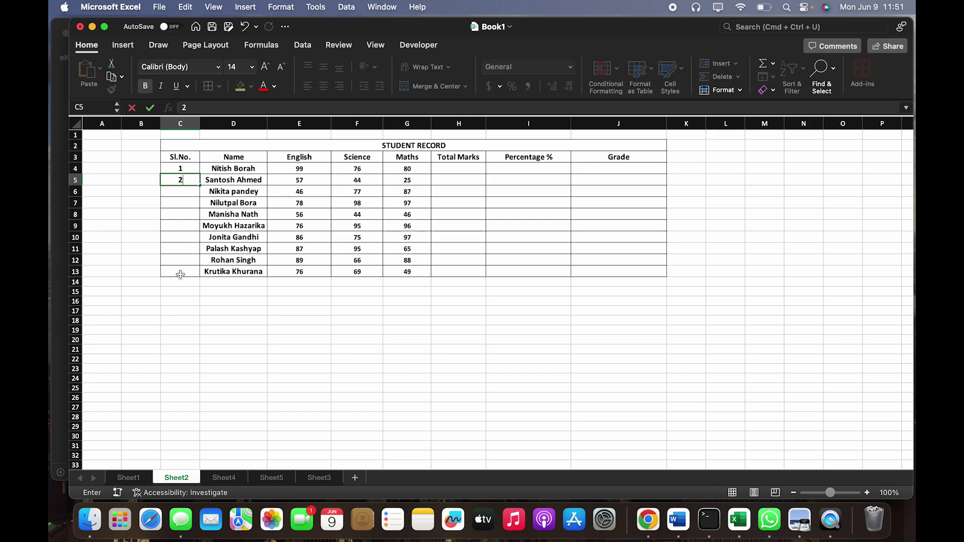
{"action": "left_click", "coordinate": [208, 322]}
{"action": "left_click", "coordinate": [182, 169]}
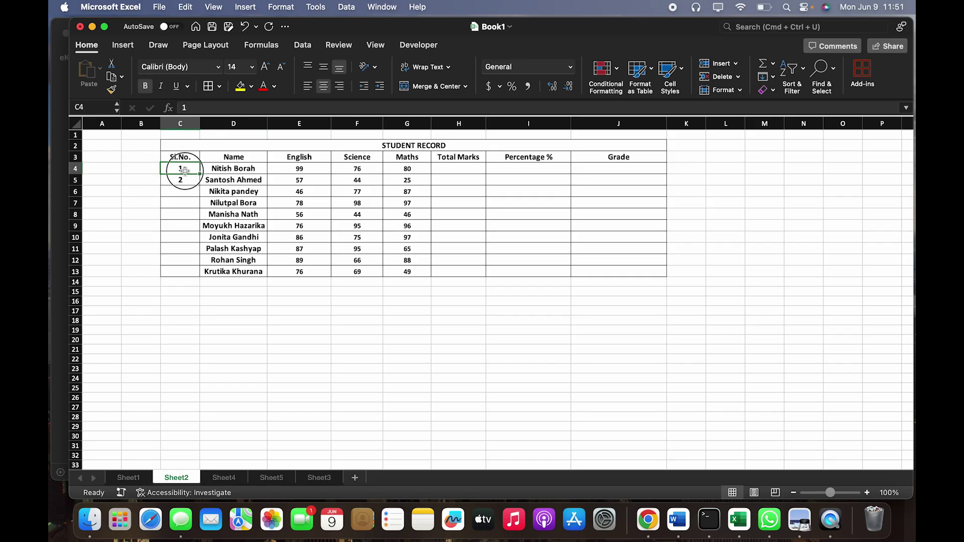
{"action": "left_click_drag", "start_coordinate": [184, 170], "coordinate": [190, 274]}
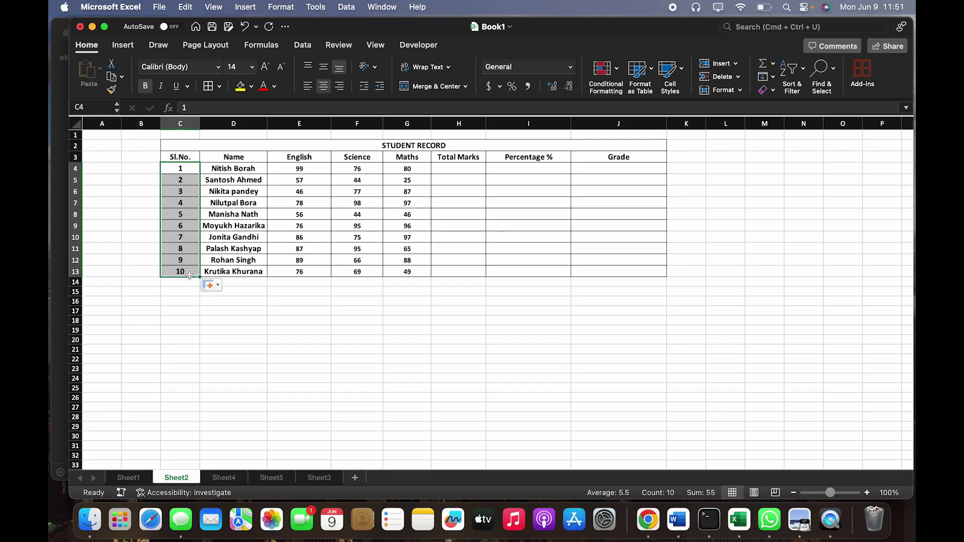
{"action": "left_click", "coordinate": [197, 329]}
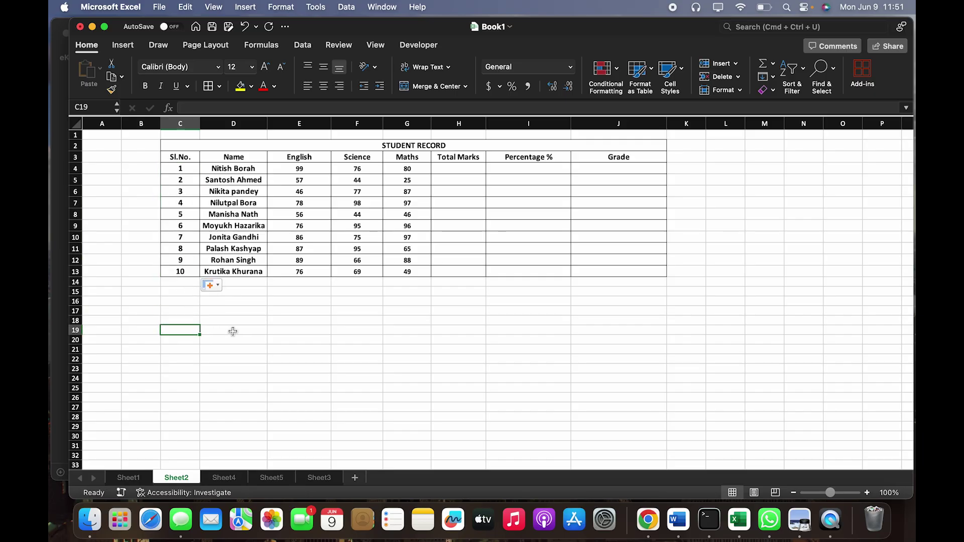
{"action": "left_click", "coordinate": [259, 368]}
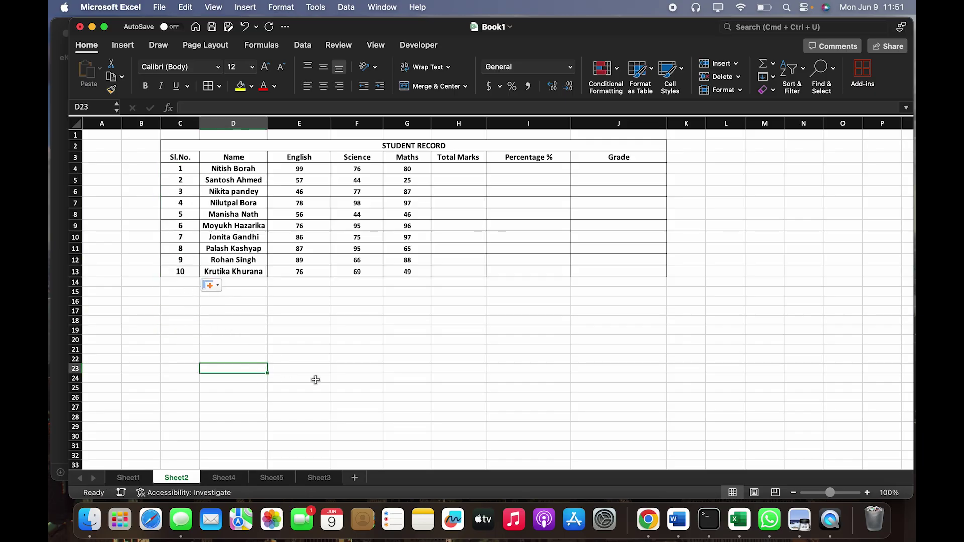
{"action": "left_click", "coordinate": [322, 382]}
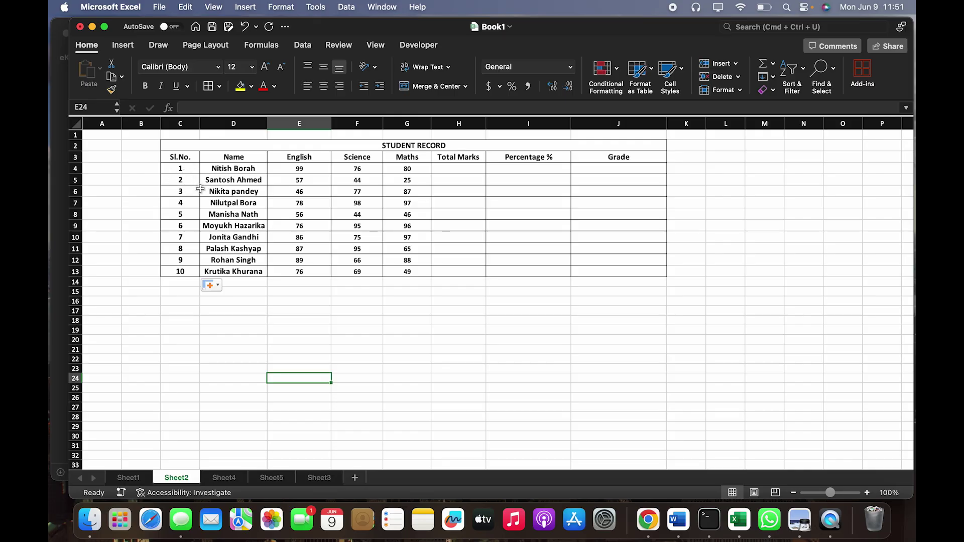
{"action": "left_click", "coordinate": [287, 329]}
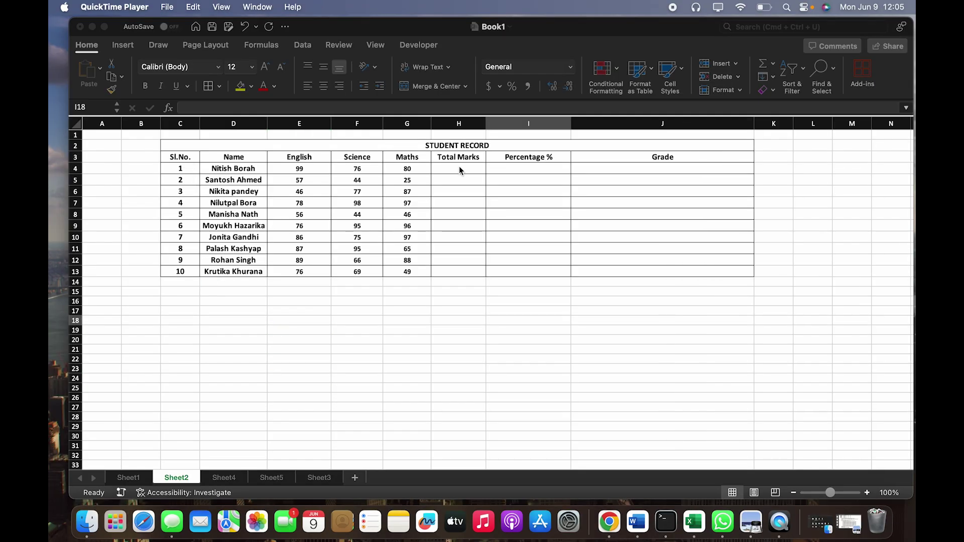
- Calculate the first student's total marks in H4 with the formula =SUM(E4:G4)
{"action": "left_click", "coordinate": [458, 167]}
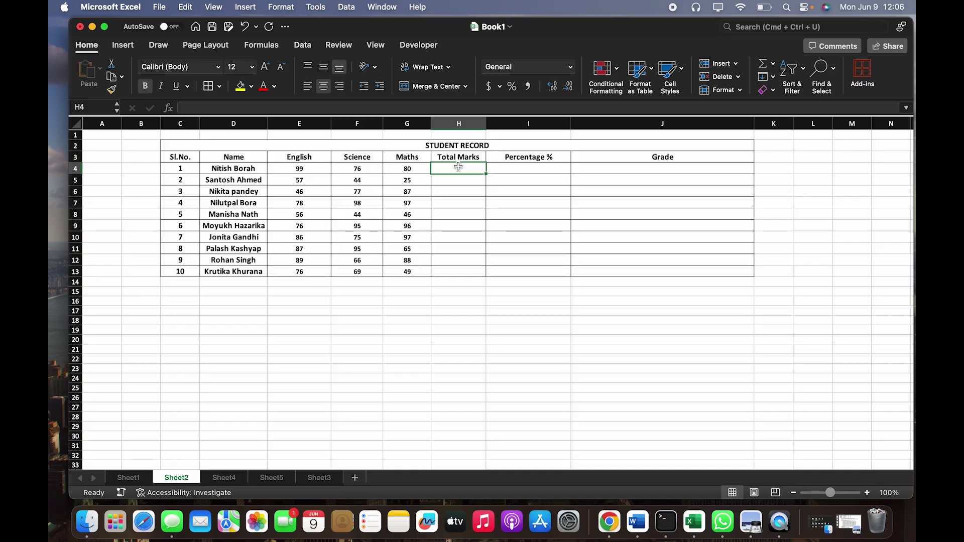
{"action": "type", "text": "="}
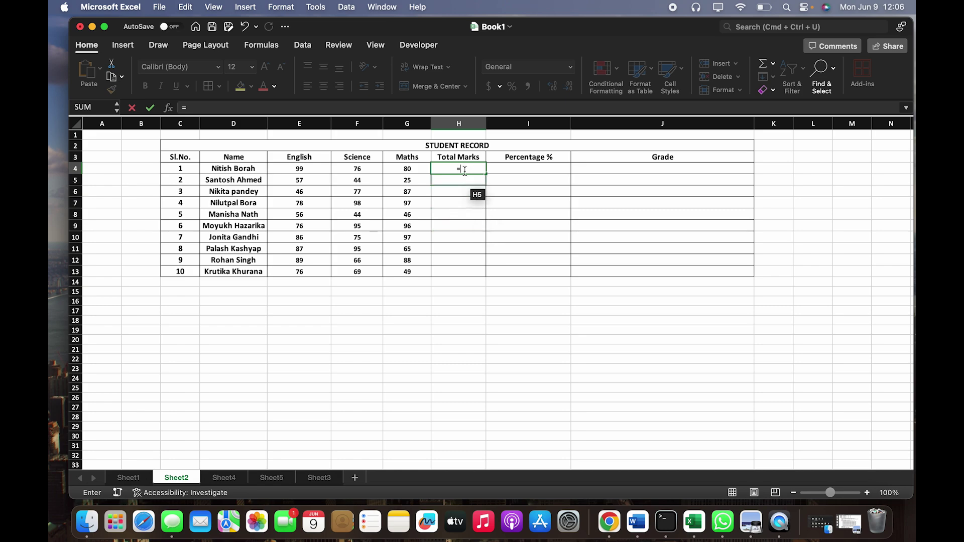
{"action": "type", "text": "s"}
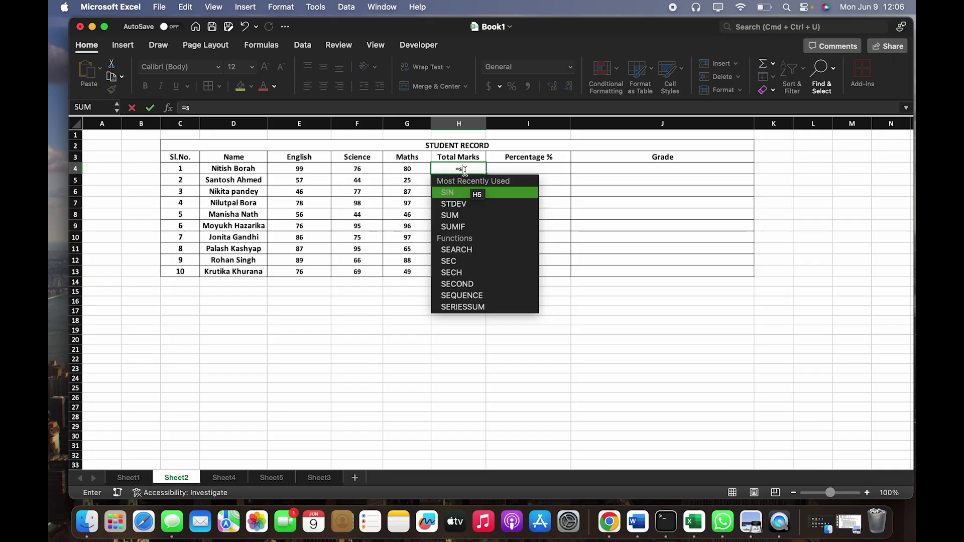
{"action": "type", "text": "um"}
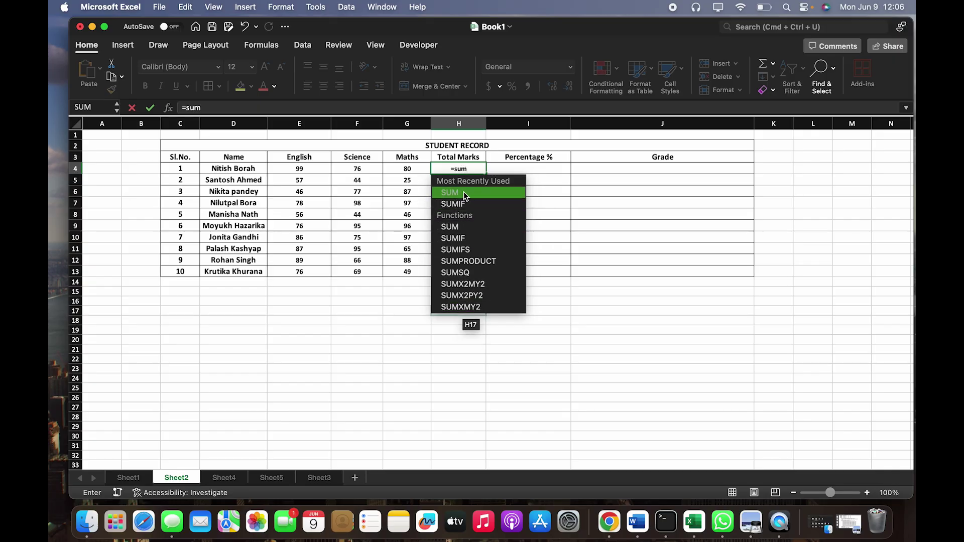
{"action": "double_click", "coordinate": [463, 191]}
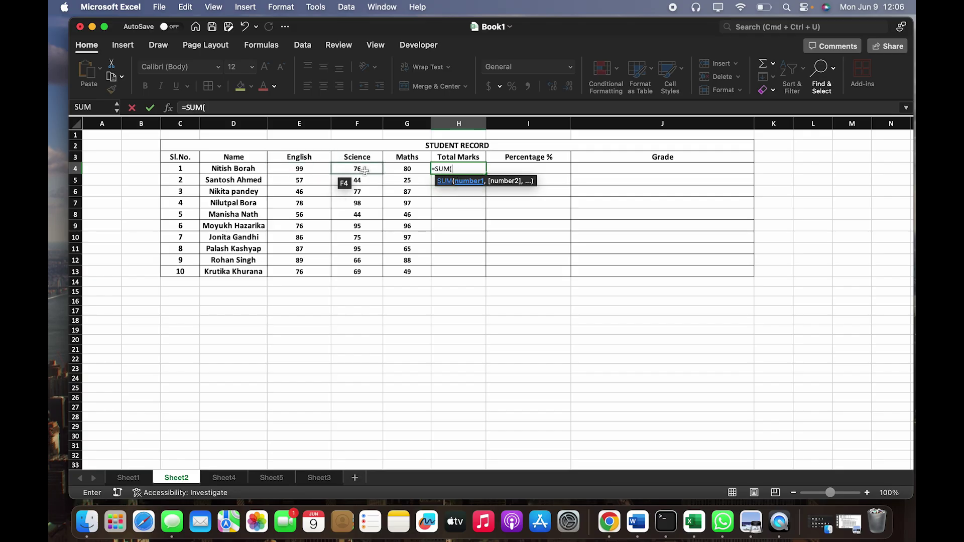
{"action": "left_click_drag", "start_coordinate": [298, 170], "coordinate": [408, 172]}
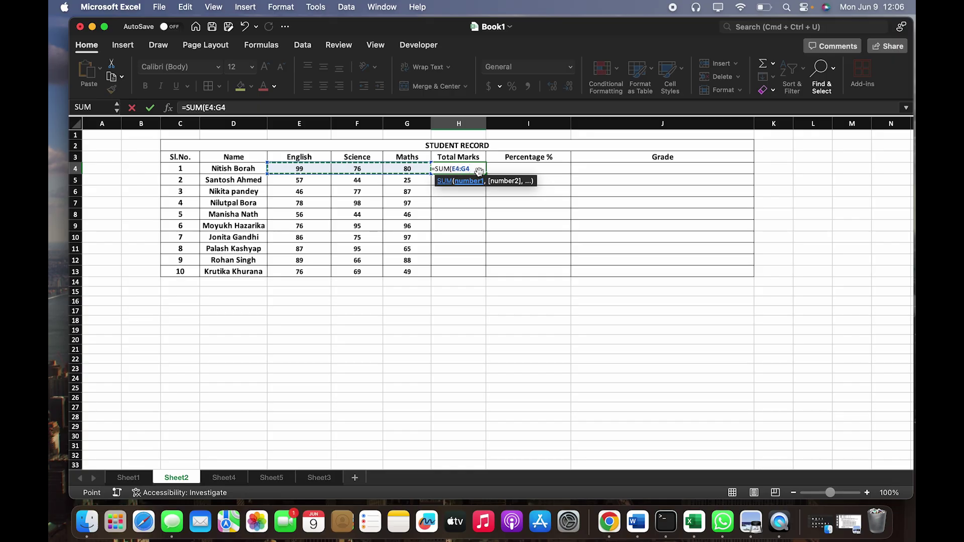
{"action": "type", "text": ")"}
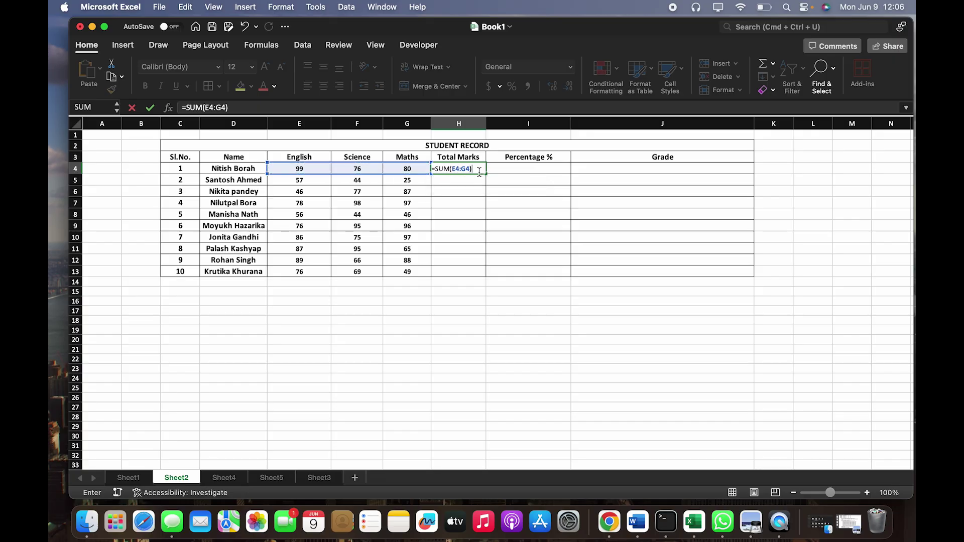
{"action": "key", "text": "Return"}
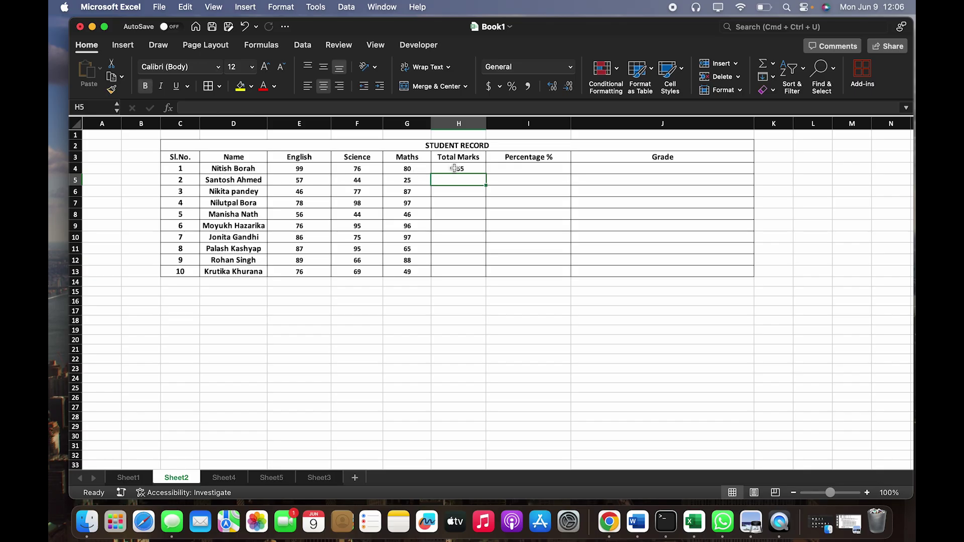
- Fill the total marks formula from H4 down to H13 for all ten students
{"action": "left_click", "coordinate": [455, 168]}
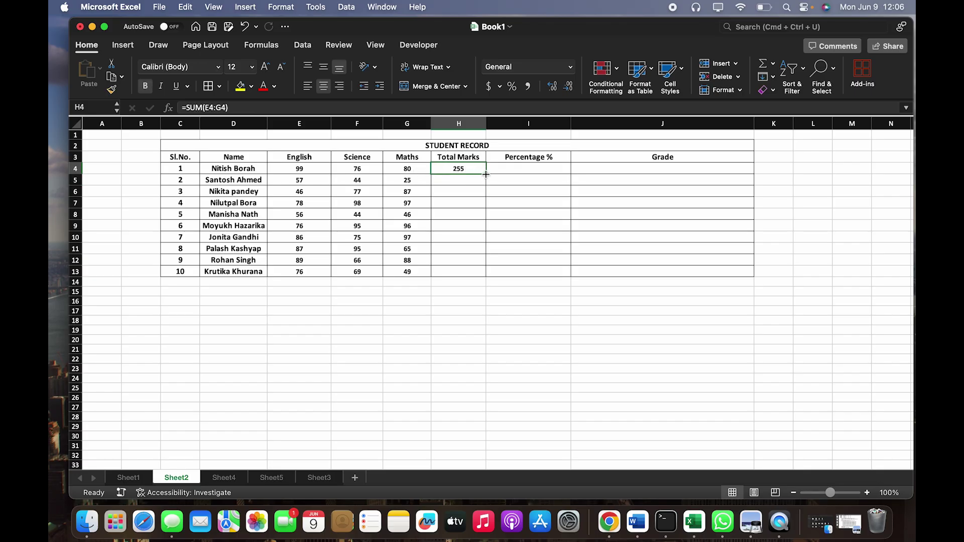
{"action": "left_click_drag", "start_coordinate": [485, 174], "coordinate": [485, 274]}
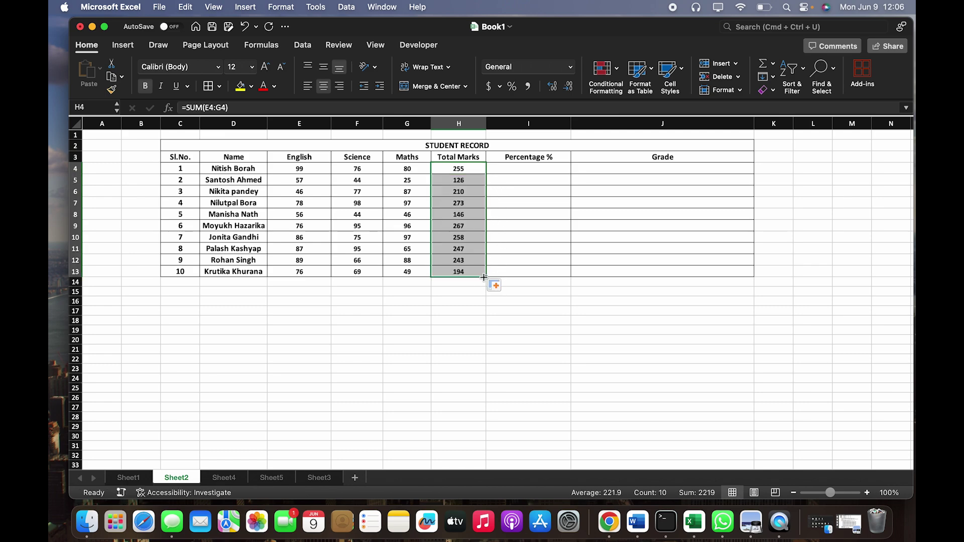
{"action": "left_click", "coordinate": [470, 310]}
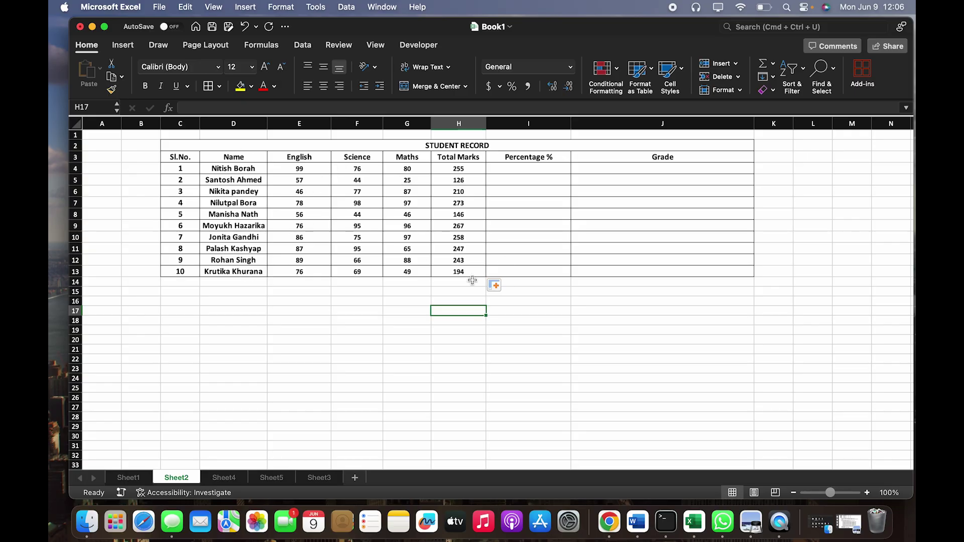
- Calculate the first student's percentage in I4 with the formula =H4/300*100
{"action": "left_click", "coordinate": [522, 168]}
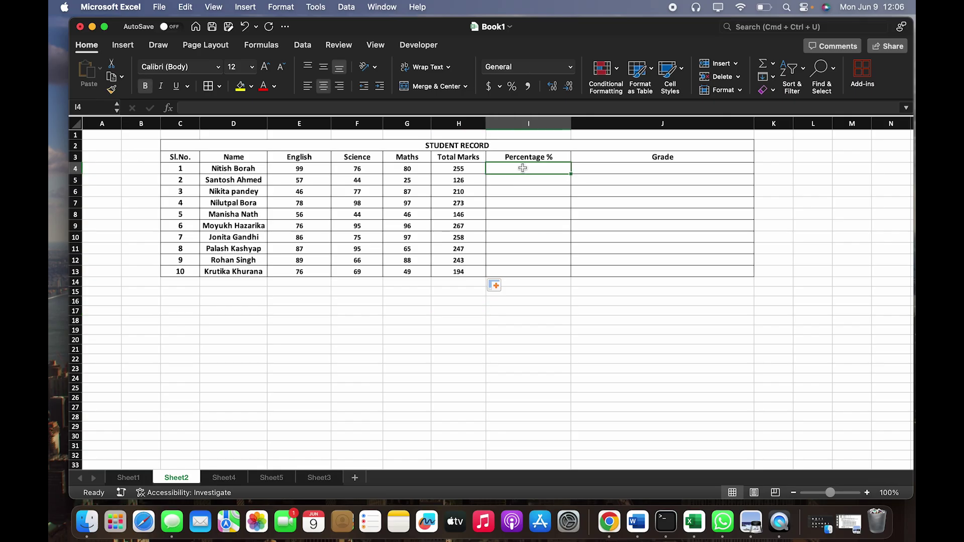
{"action": "type", "text": "="}
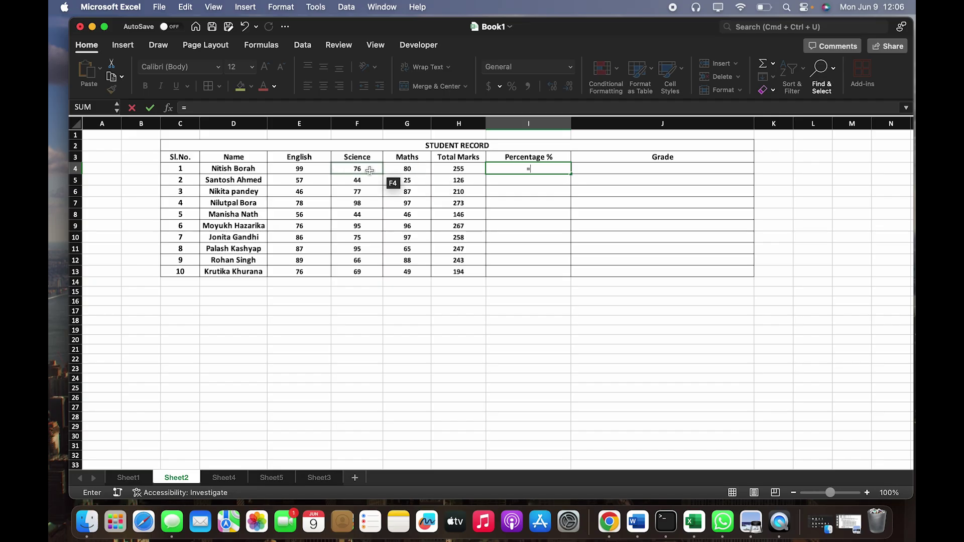
{"action": "left_click", "coordinate": [470, 170]}
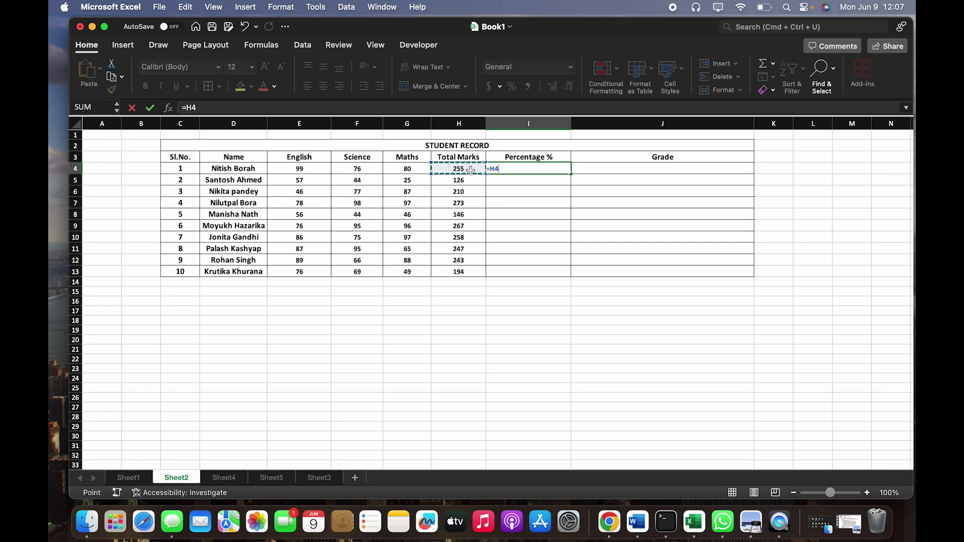
{"action": "type", "text": "/"}
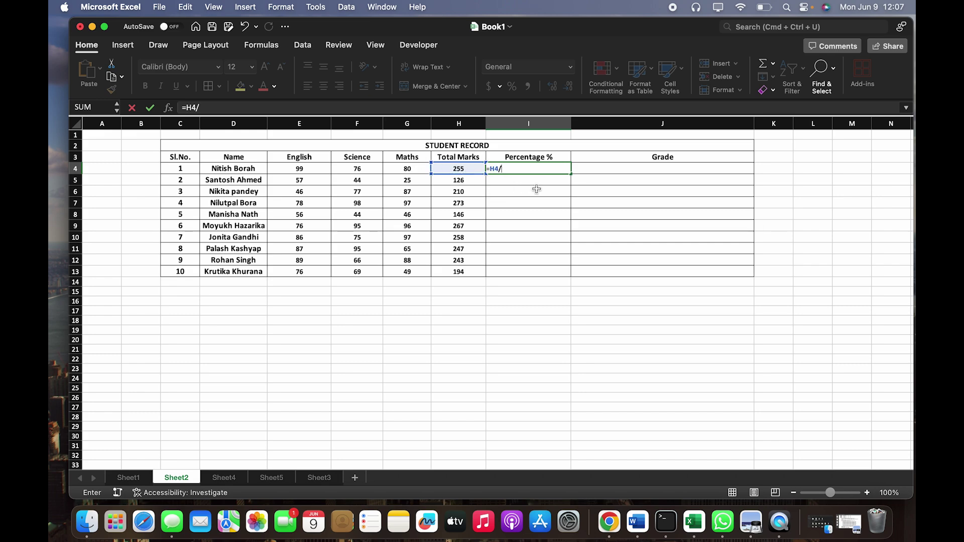
{"action": "type", "text": "300*100"}
{"action": "key", "text": "Return"}
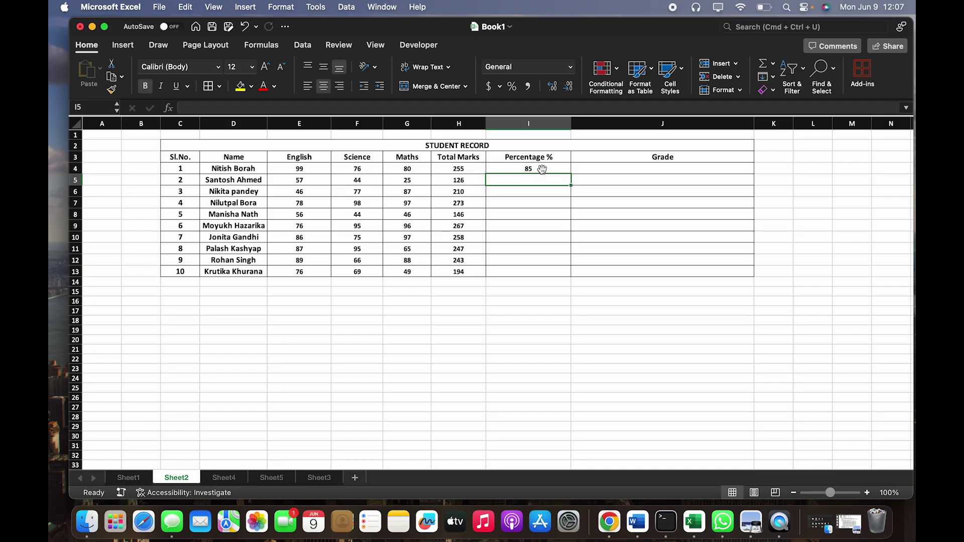
{"action": "left_click", "coordinate": [571, 67]}
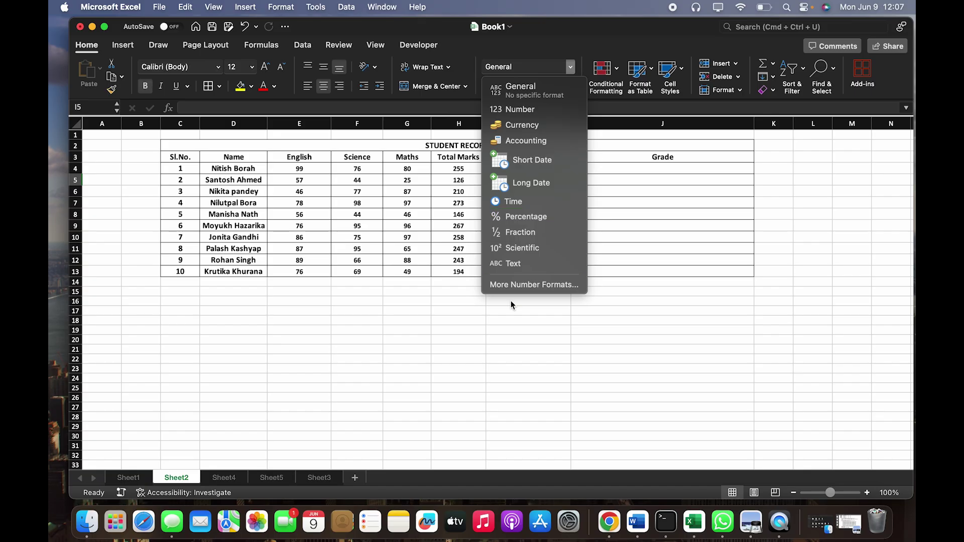
{"action": "left_click", "coordinate": [517, 322]}
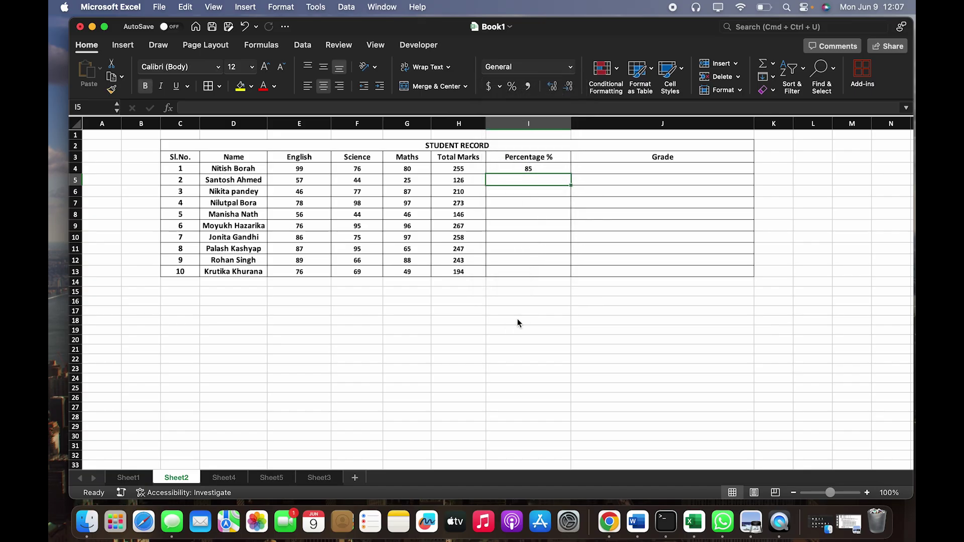
- Fill the percentage formula from I4 down to I13 for all ten students
{"action": "left_click", "coordinate": [539, 170]}
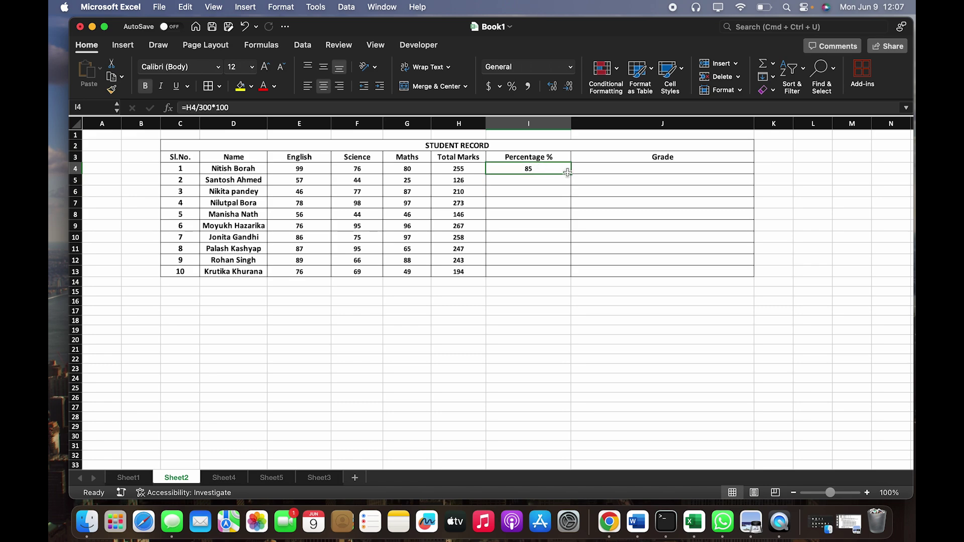
{"action": "left_click_drag", "start_coordinate": [571, 173], "coordinate": [562, 274]}
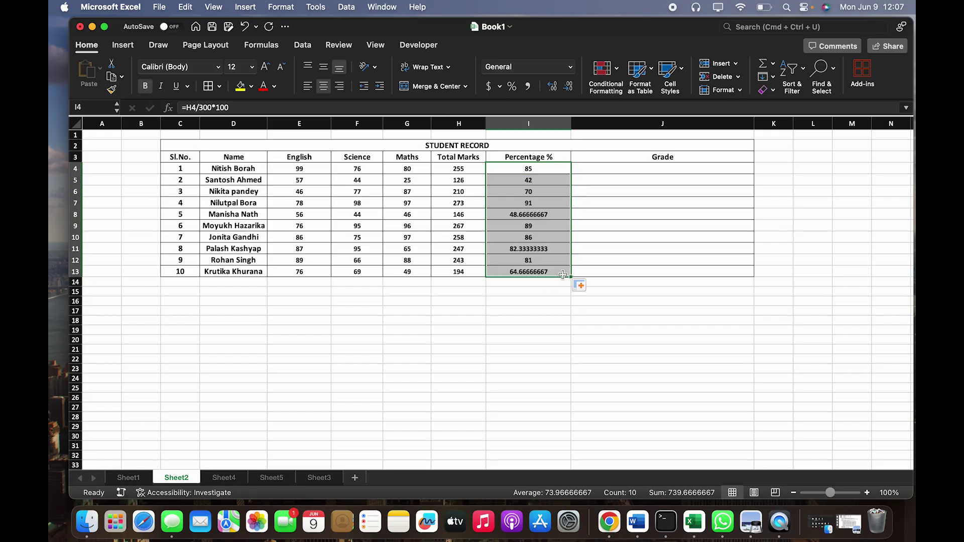
{"action": "left_click", "coordinate": [553, 327]}
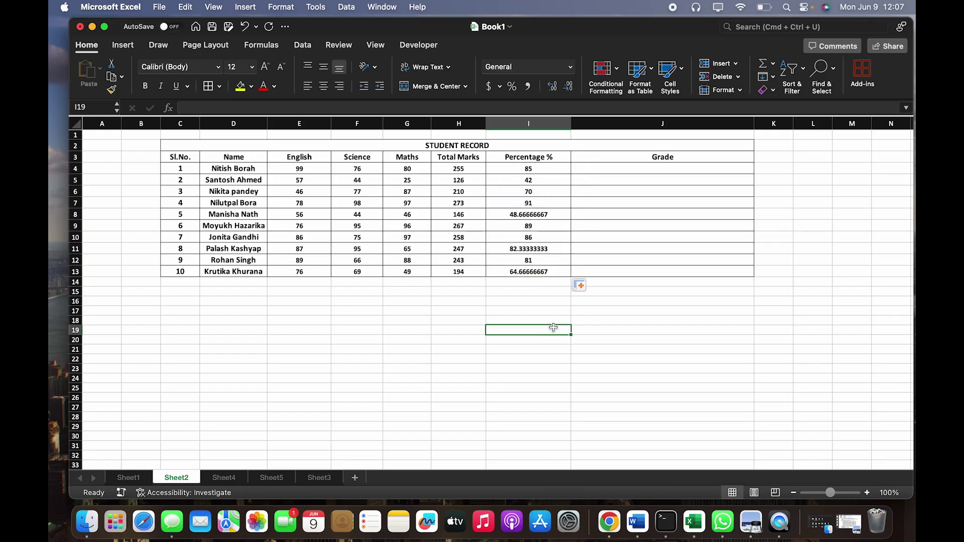
- Reduce the percentage in I8 to two decimal places
{"action": "left_click", "coordinate": [546, 218]}
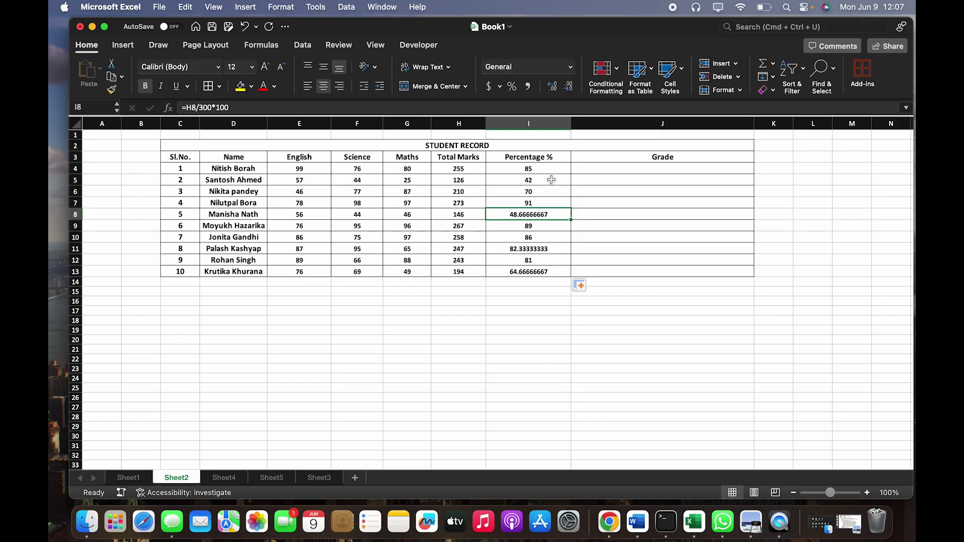
{"action": "left_click", "coordinate": [569, 87]}
{"action": "left_click", "coordinate": [568, 87]}
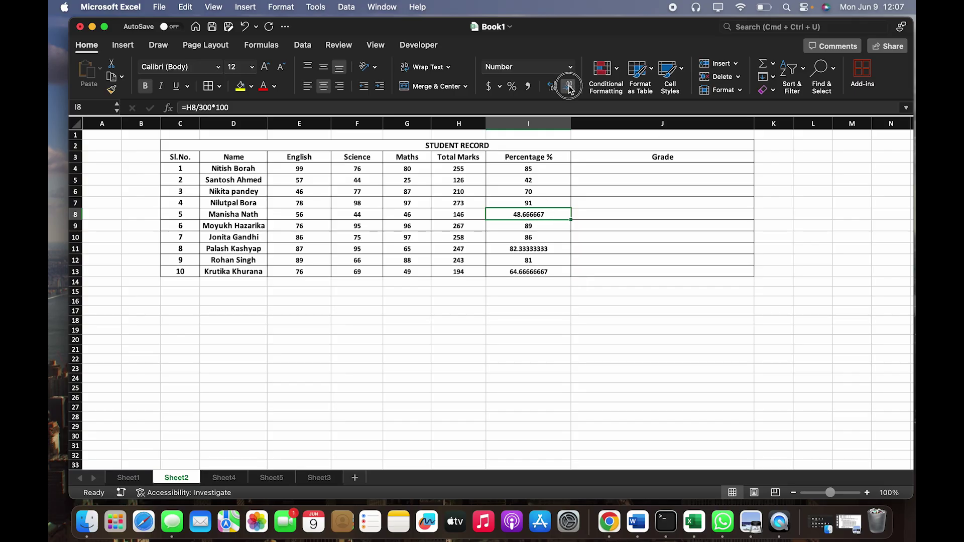
{"action": "left_click", "coordinate": [569, 87]}
{"action": "left_click", "coordinate": [568, 87]}
{"action": "left_click", "coordinate": [569, 87]}
{"action": "left_click", "coordinate": [569, 87]}
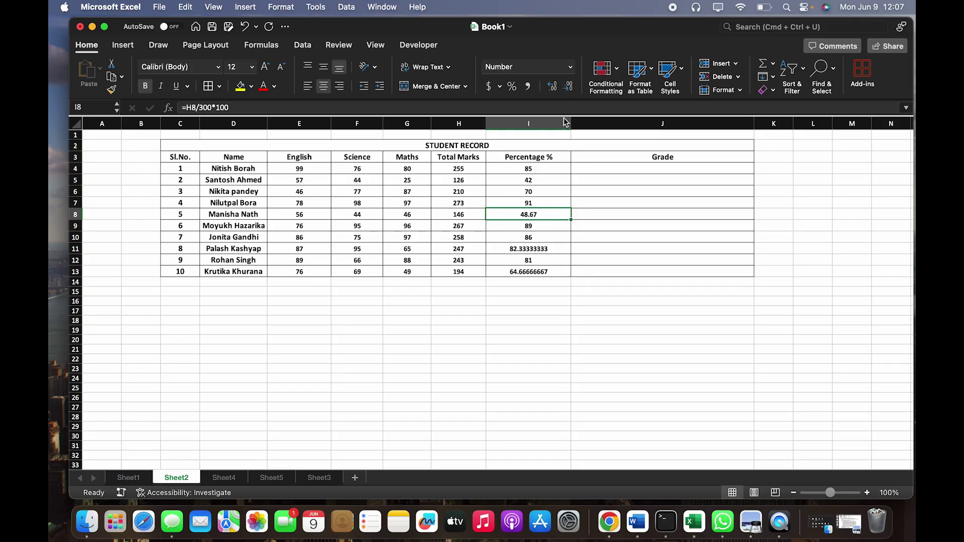
- Reduce the percentage in I11 to two decimal places
{"action": "left_click", "coordinate": [538, 249]}
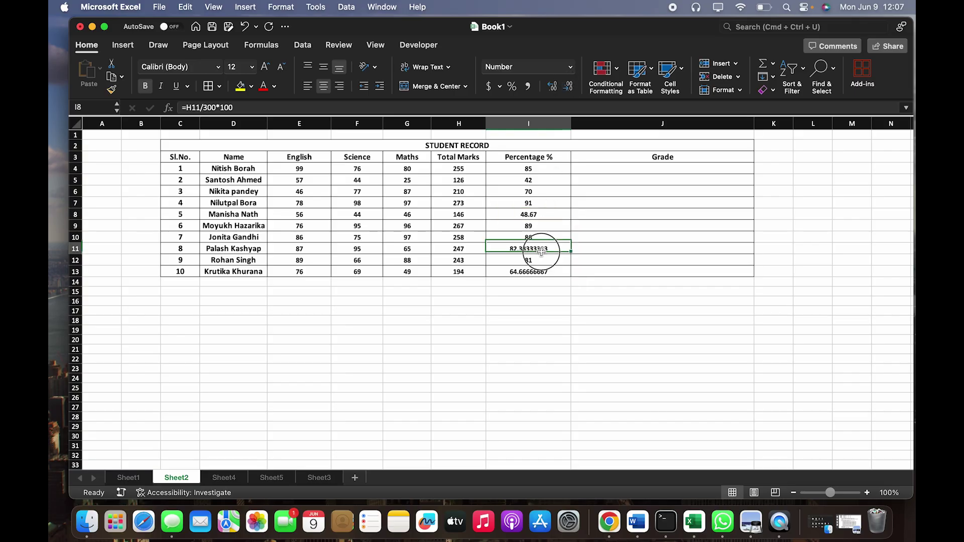
{"action": "left_click", "coordinate": [568, 87]}
{"action": "left_click", "coordinate": [568, 87]}
{"action": "left_click", "coordinate": [568, 87]}
{"action": "left_click", "coordinate": [568, 87]}
{"action": "left_click", "coordinate": [568, 87]}
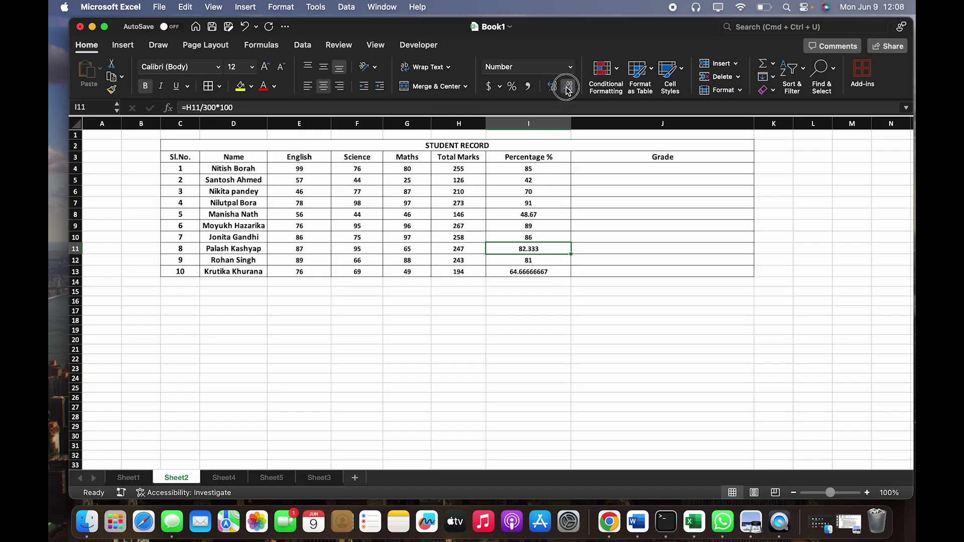
{"action": "left_click", "coordinate": [567, 87]}
- Reduce the percentage in I13 to two decimal places
{"action": "left_click", "coordinate": [545, 275]}
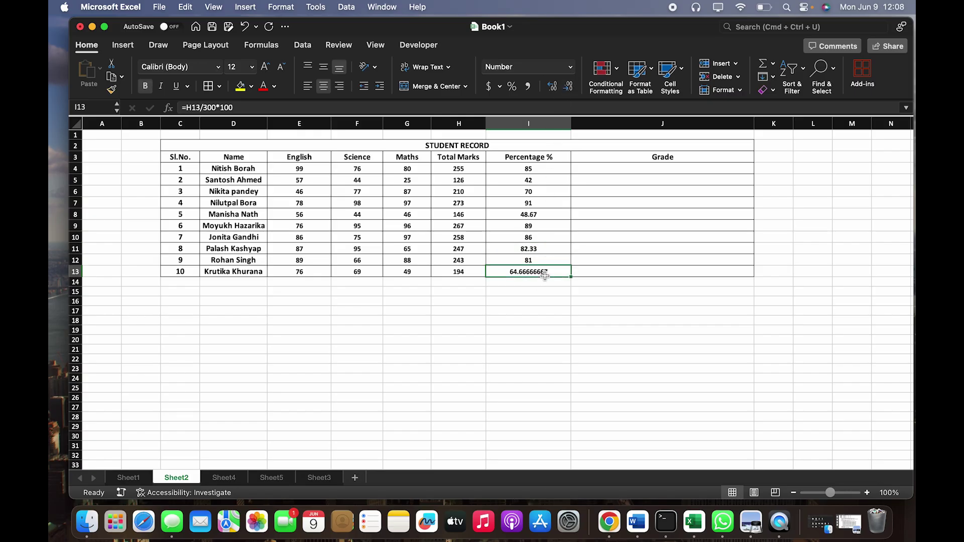
{"action": "left_click", "coordinate": [568, 87]}
{"action": "left_click", "coordinate": [568, 87]}
{"action": "left_click", "coordinate": [568, 87]}
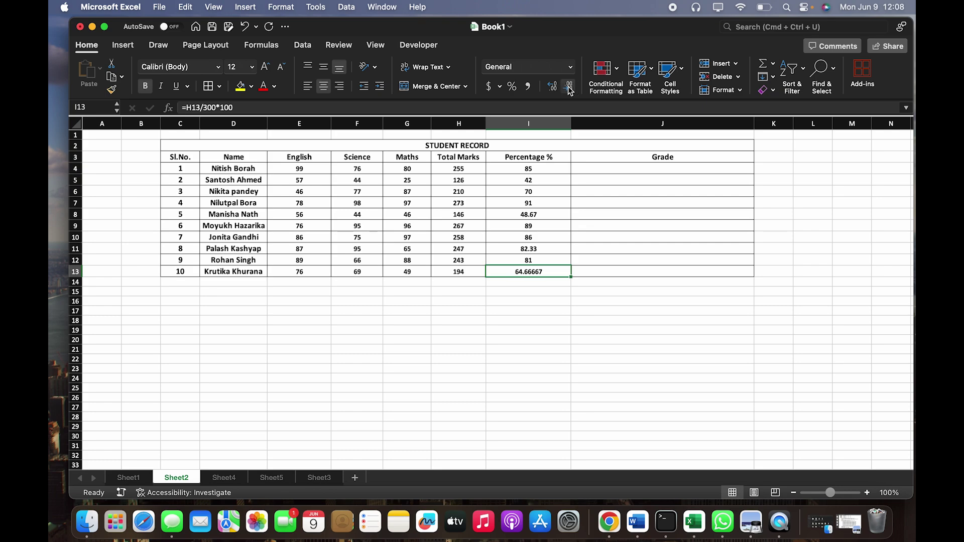
{"action": "left_click", "coordinate": [568, 87]}
{"action": "left_click", "coordinate": [567, 87]}
{"action": "left_click", "coordinate": [568, 87]}
{"action": "left_click", "coordinate": [557, 310]}
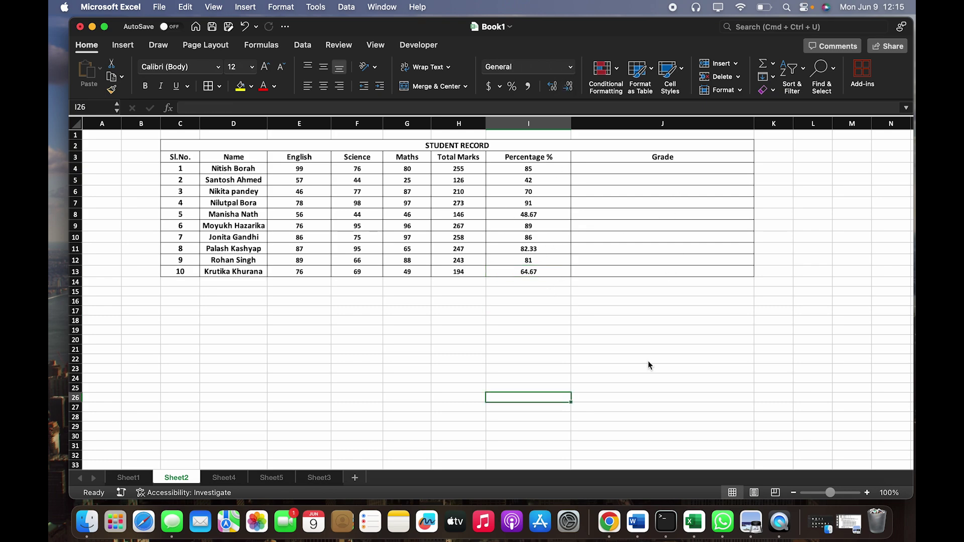
- Start an IF formula in J4, check the grade conditions in the mock test PDF in Preview, and return to the formula in Excel
{"action": "left_click", "coordinate": [631, 154]}
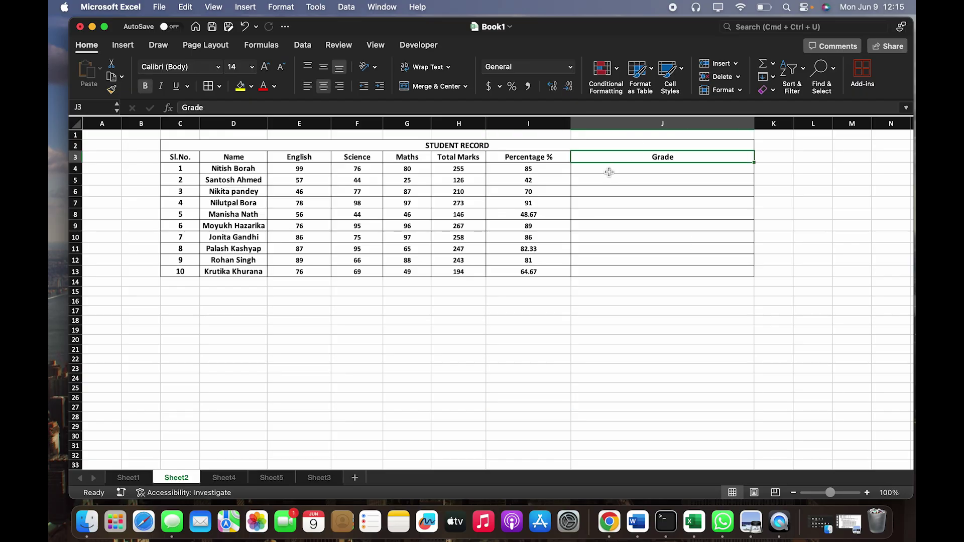
{"action": "left_click", "coordinate": [639, 170]}
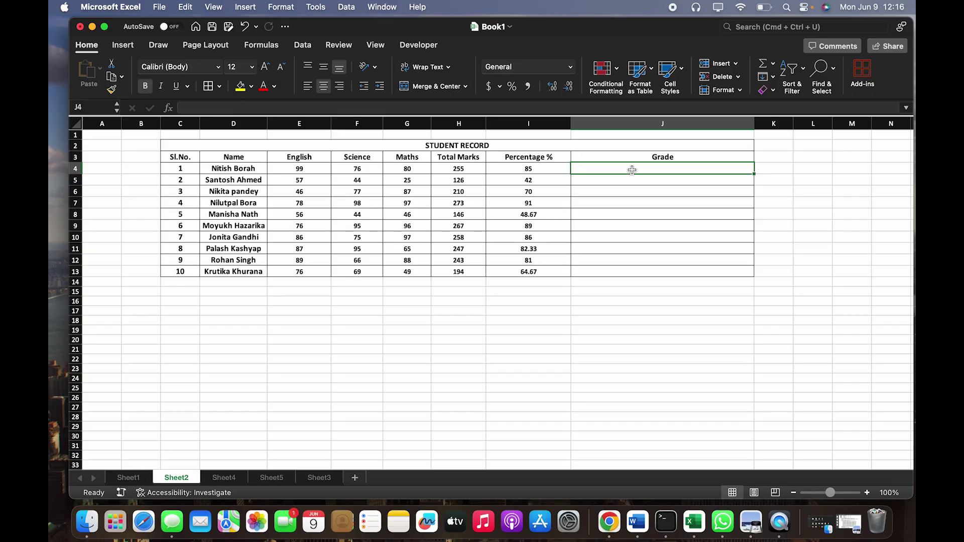
{"action": "type", "text": "=if"}
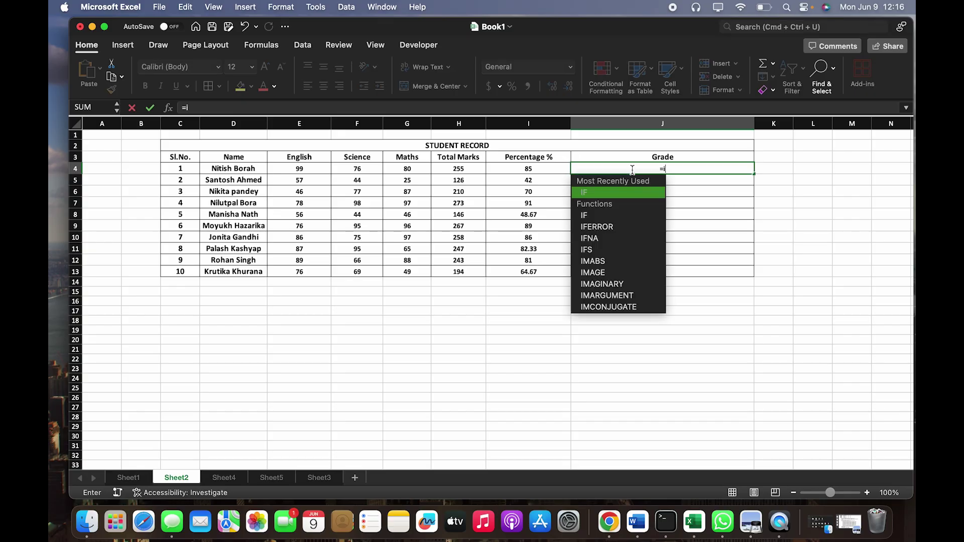
{"action": "double_click", "coordinate": [613, 192]}
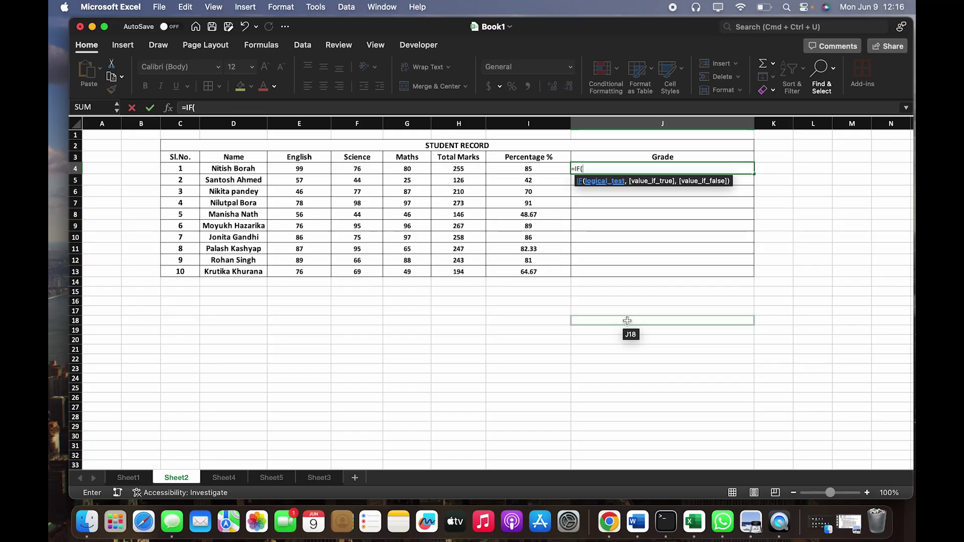
{"action": "left_click", "coordinate": [847, 524]}
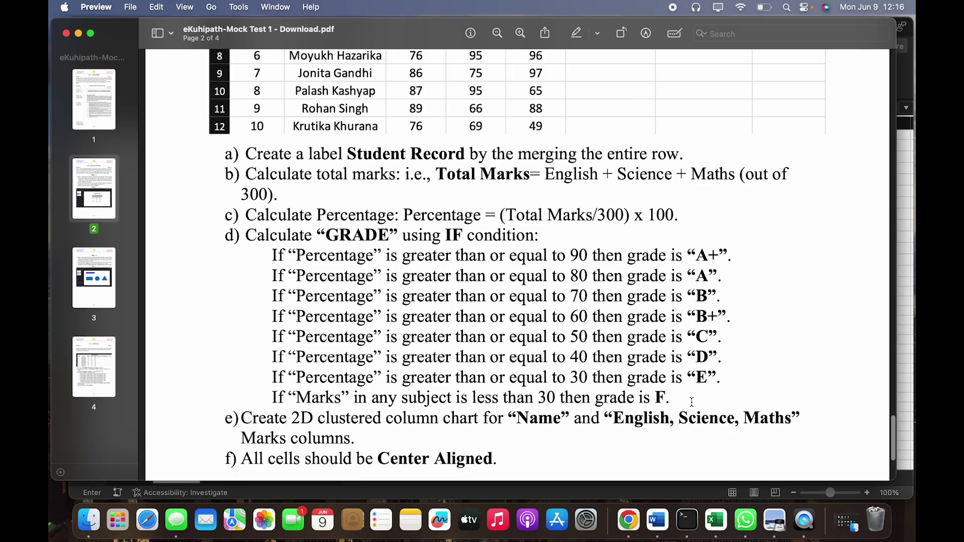
{"action": "left_click", "coordinate": [79, 33]}
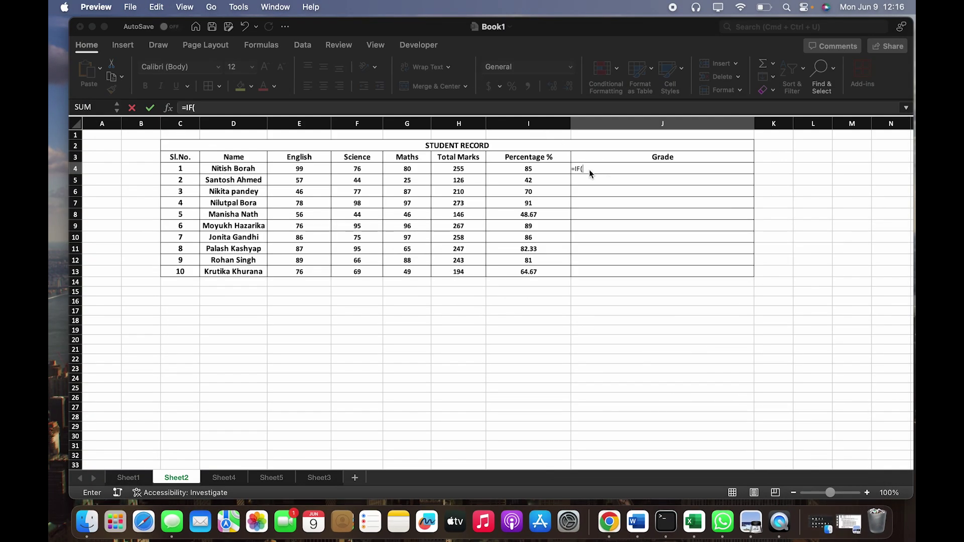
{"action": "left_click", "coordinate": [589, 168]}
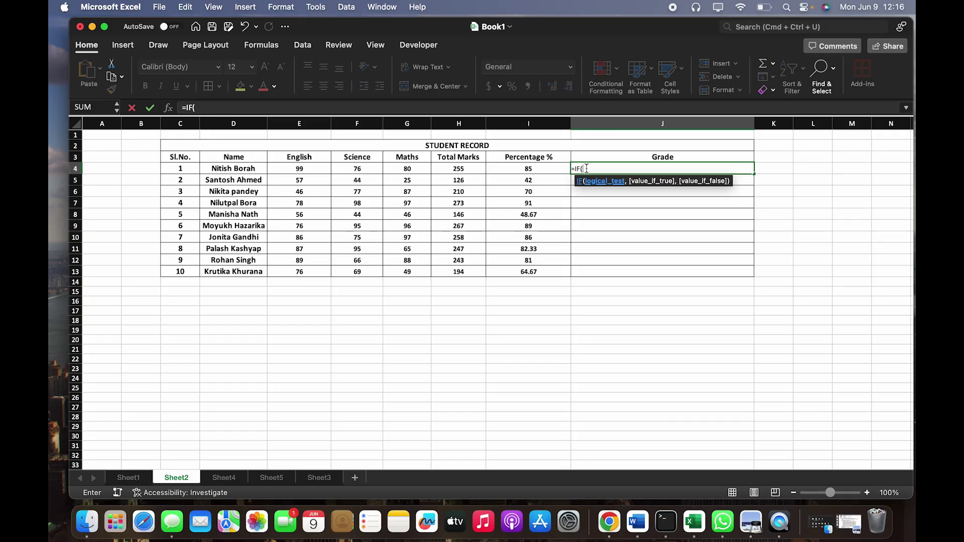
- Add the first condition to the J4 formula so that I4>=90 gives the grade "A+"
{"action": "left_click", "coordinate": [542, 170]}
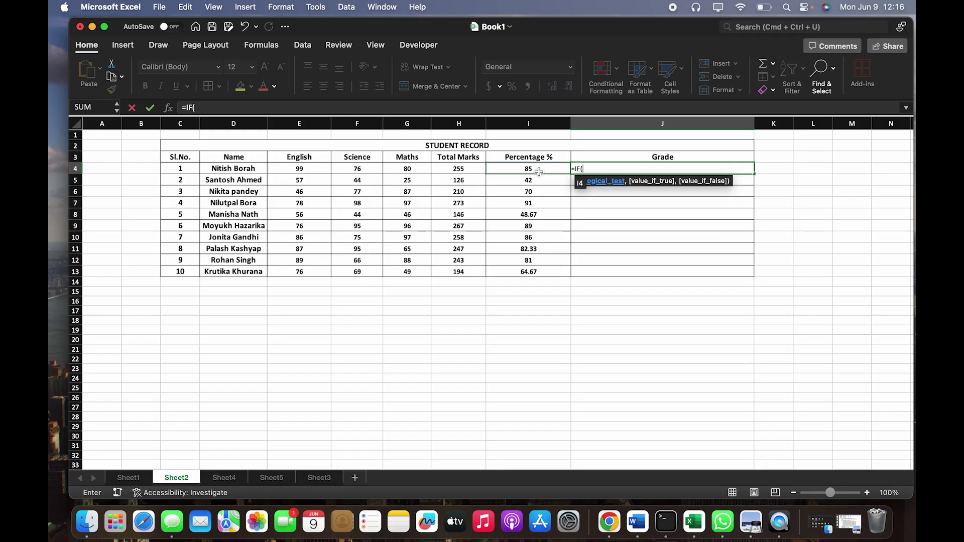
{"action": "left_click", "coordinate": [539, 168]}
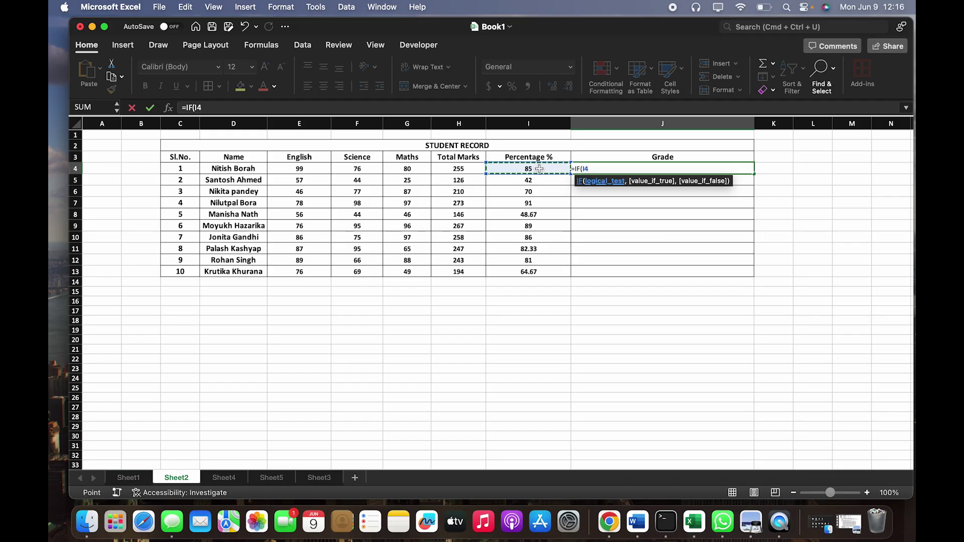
{"action": "type", "text": ">"}
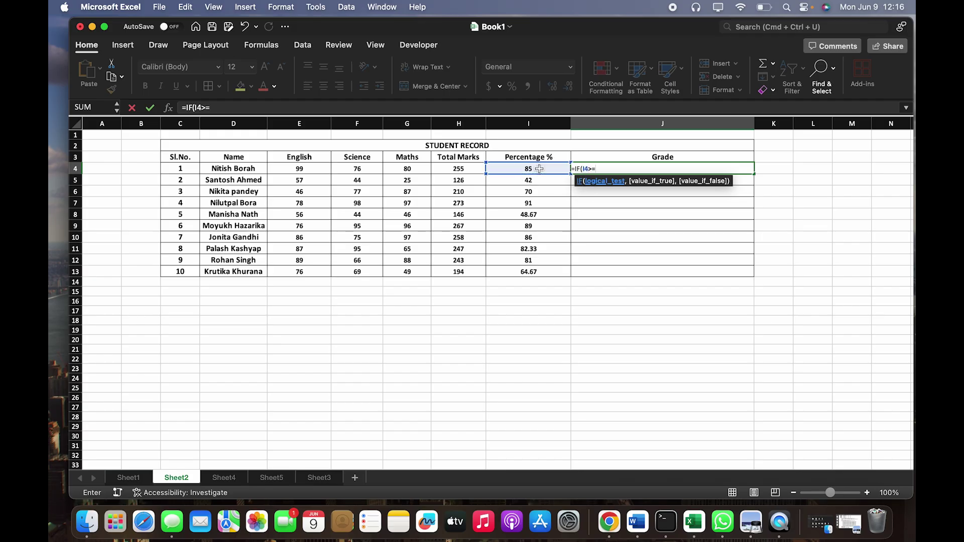
{"action": "type", "text": "=90,\"A"}
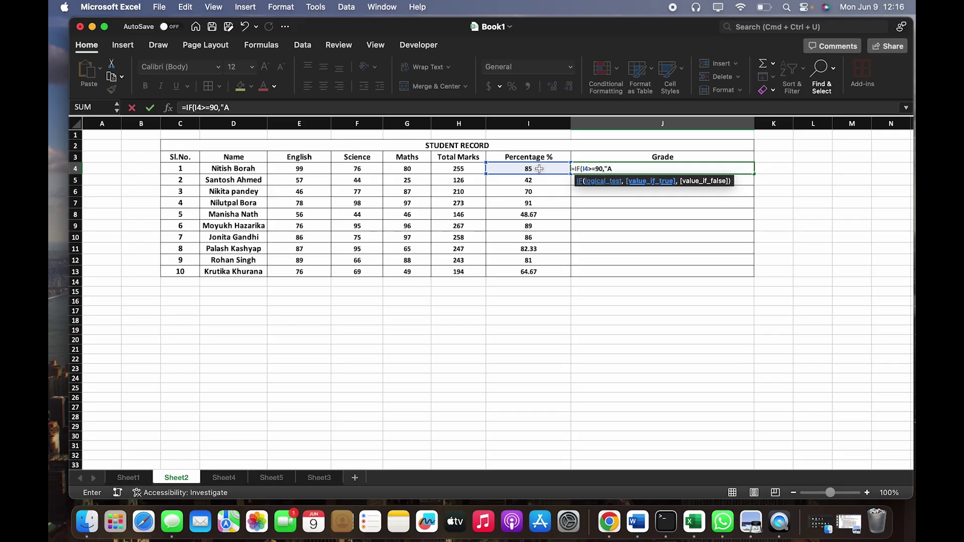
{"action": "type", "text": "+\","}
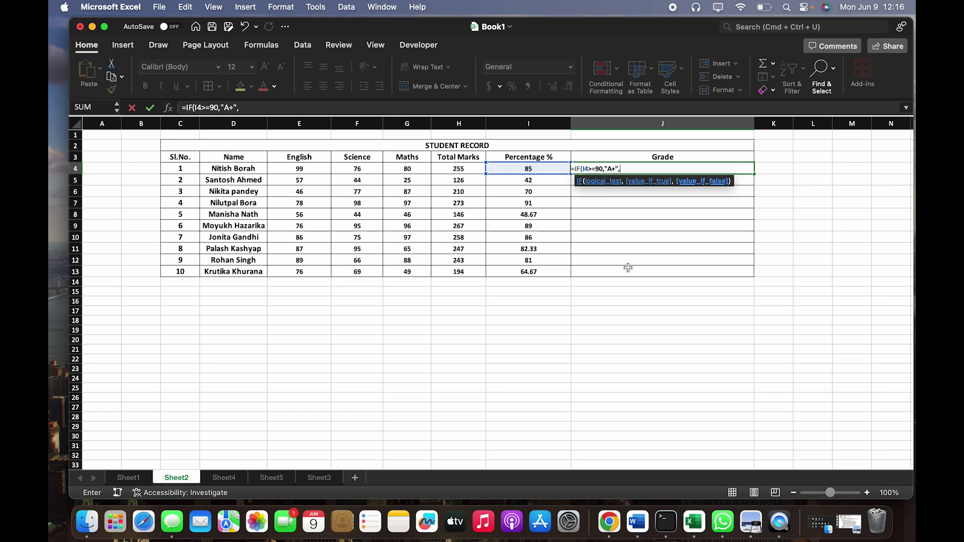
- Nest a second IF in the J4 formula that gives "A" when I4>=80
{"action": "type", "text": "i"}
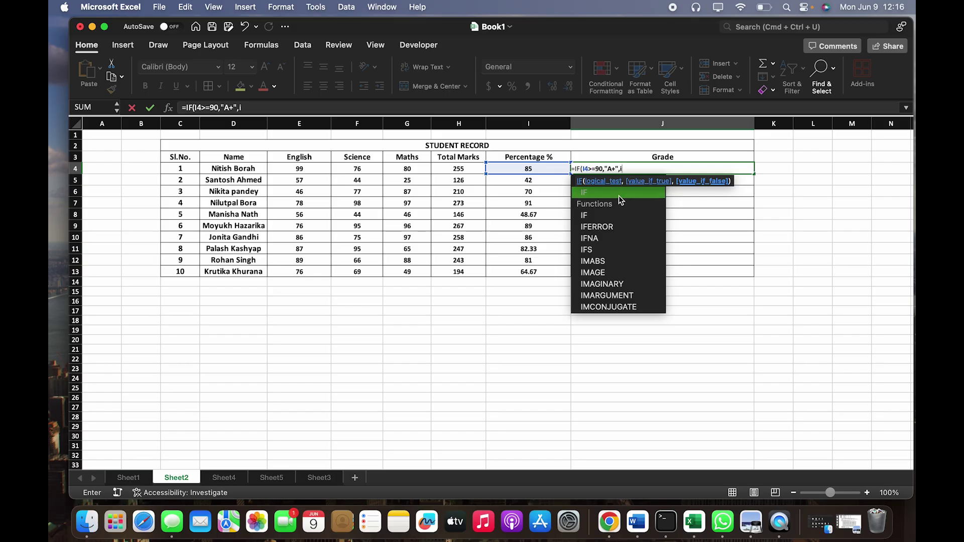
{"action": "double_click", "coordinate": [612, 194]}
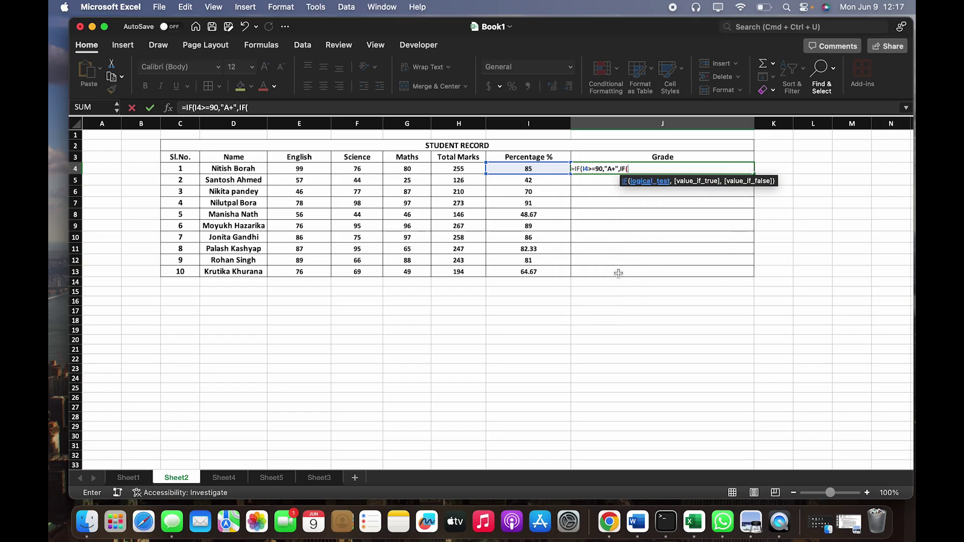
{"action": "left_click", "coordinate": [538, 172]}
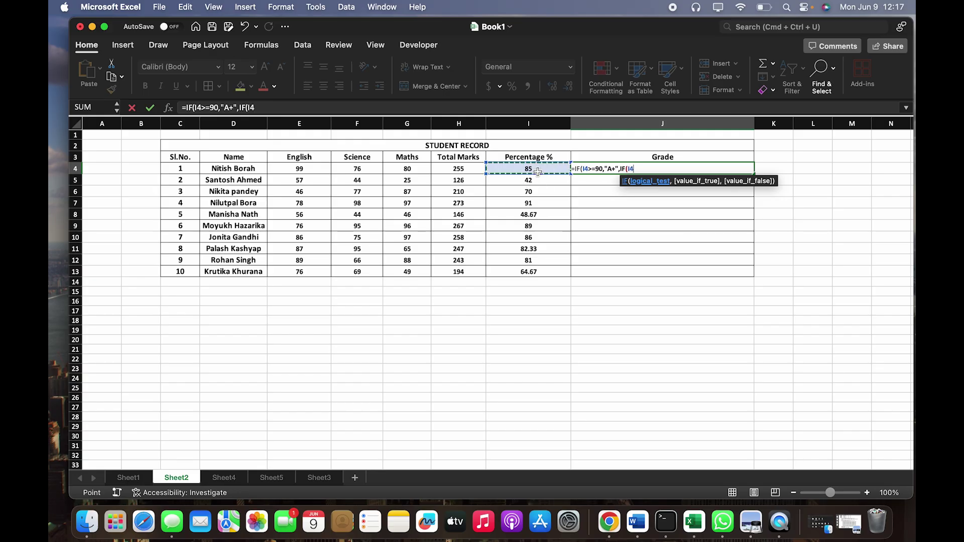
{"action": "type", "text": ">=80"}
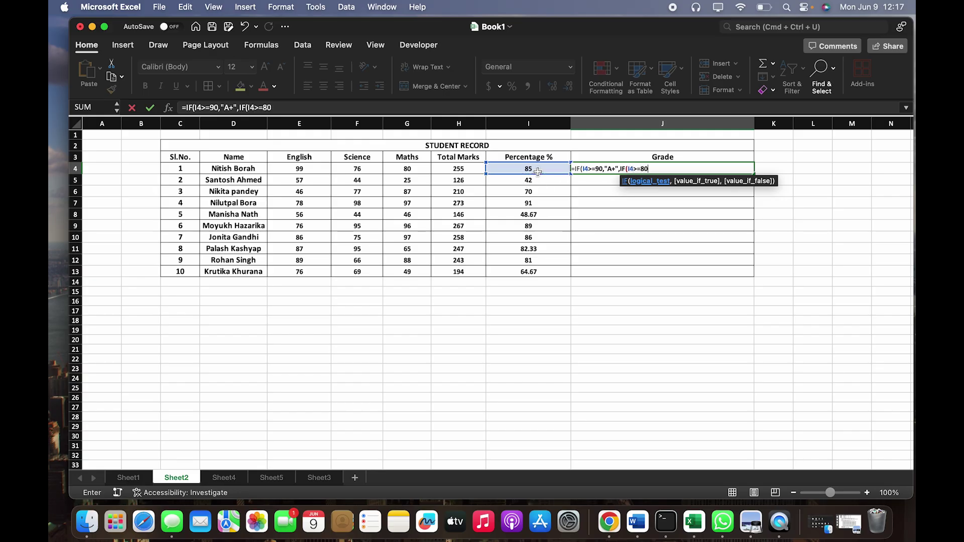
{"action": "type", "text": ",\"A"}
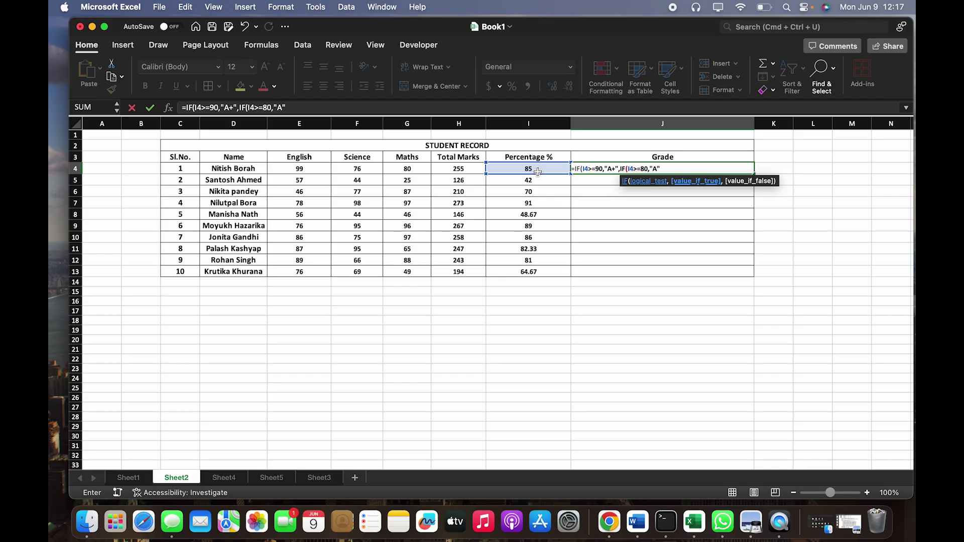
{"action": "type", "text": ","}
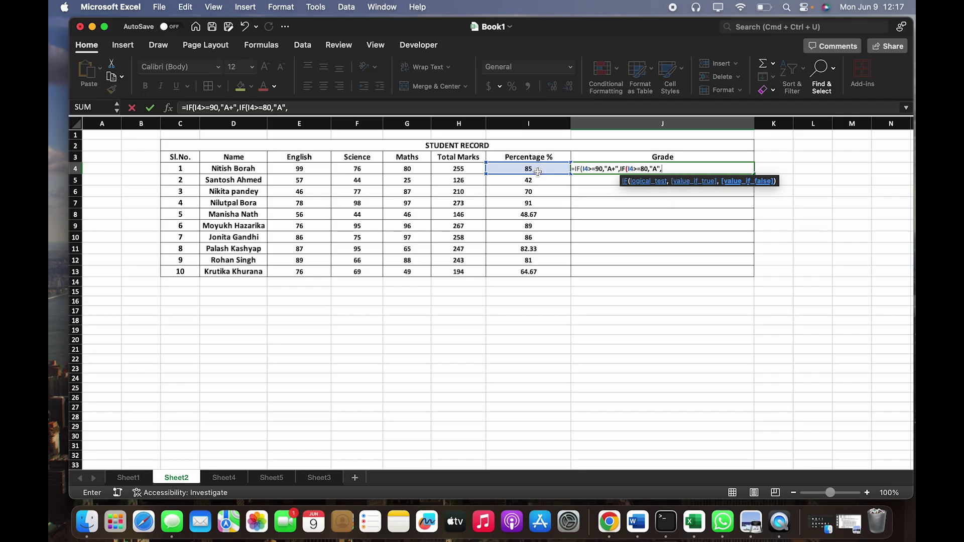
- Nest a third IF in the J4 formula that gives "B" when I4>=70
{"action": "type", "text": "IF("}
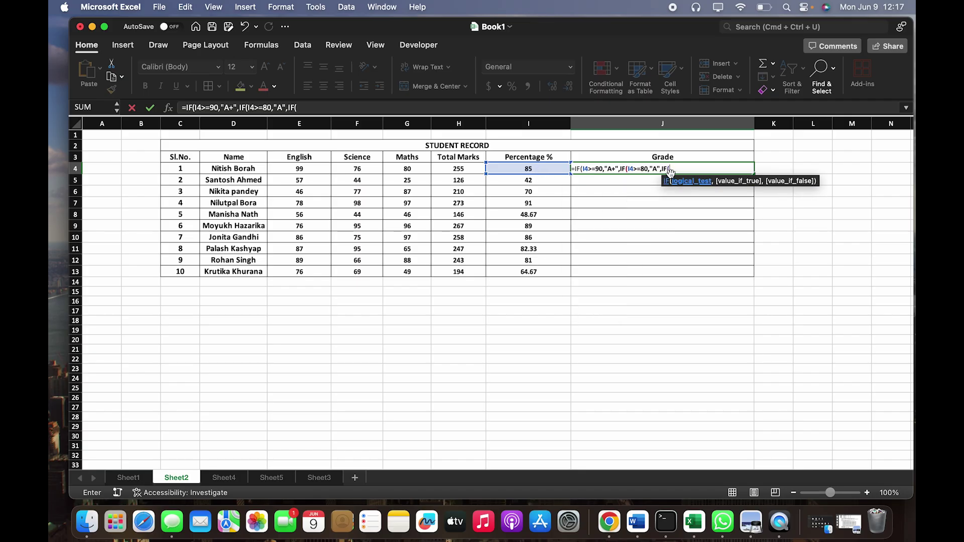
{"action": "left_click", "coordinate": [533, 170]}
{"action": "type", "text": ">"}
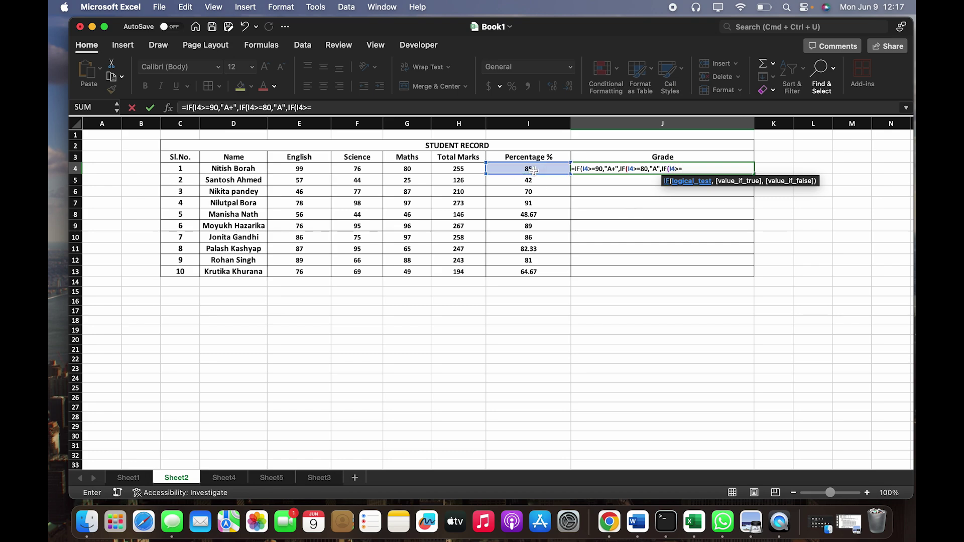
{"action": "type", "text": "=70,"}
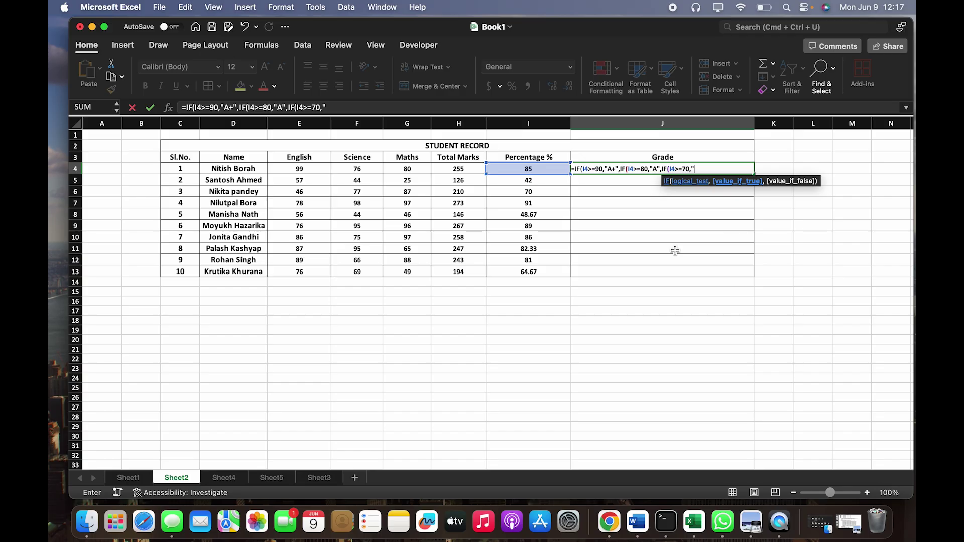
{"action": "type", "text": "\"B\","}
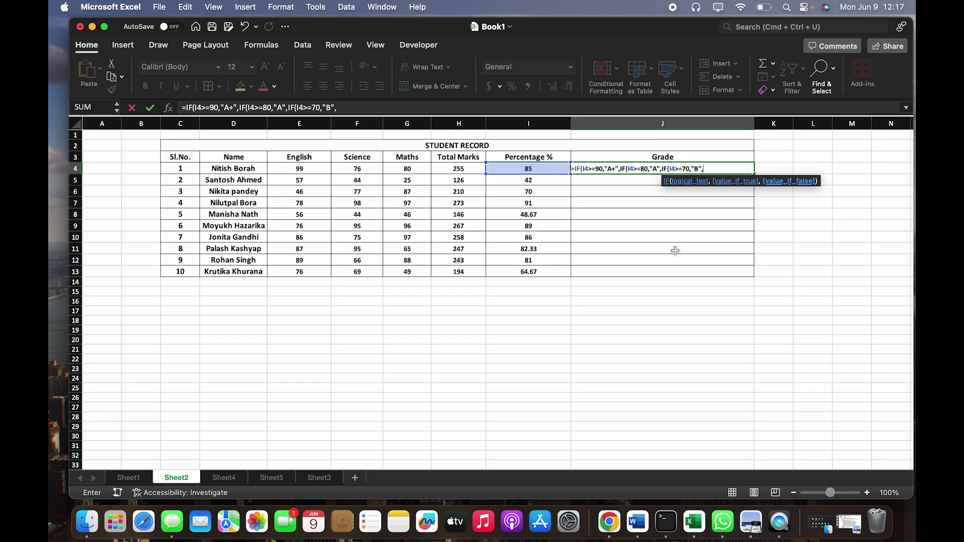
- Nest a fourth IF in the J4 formula that gives "C" when I4>=60
{"action": "type", "text": "i"}
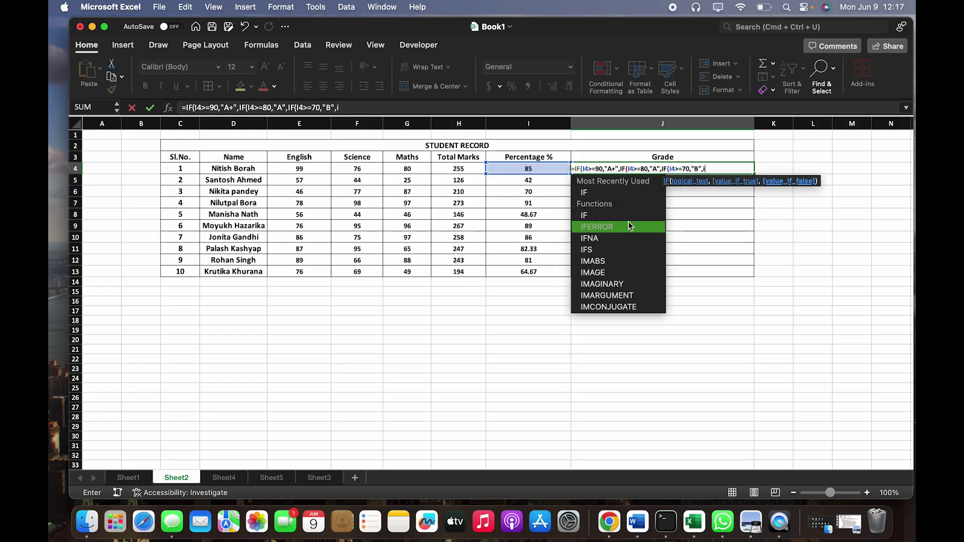
{"action": "double_click", "coordinate": [597, 193]}
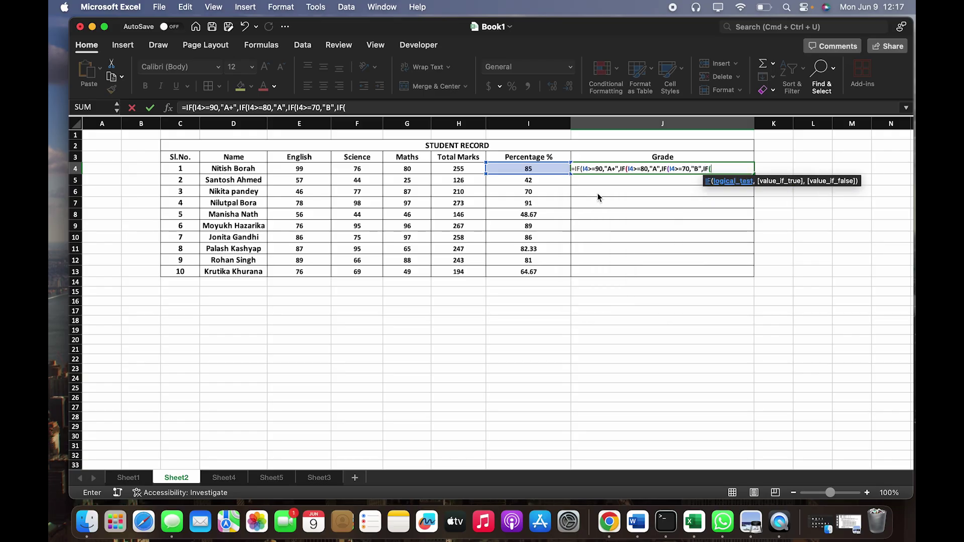
{"action": "left_click", "coordinate": [556, 169]}
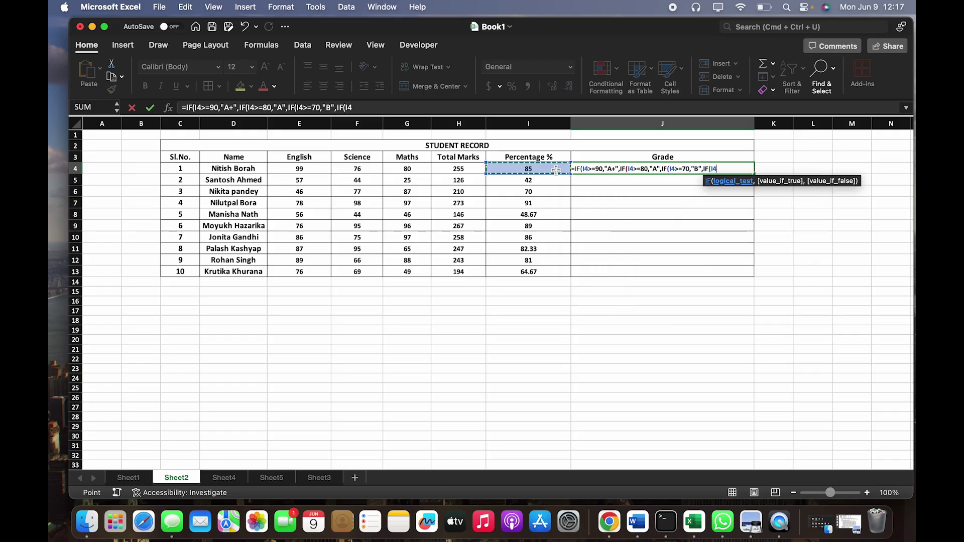
{"action": "type", "text": ">="}
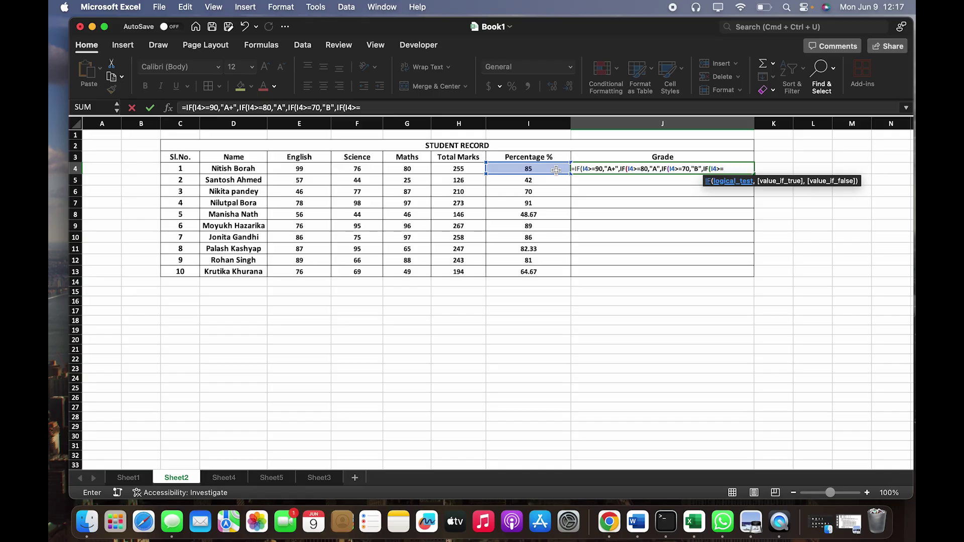
{"action": "type", "text": "60,"}
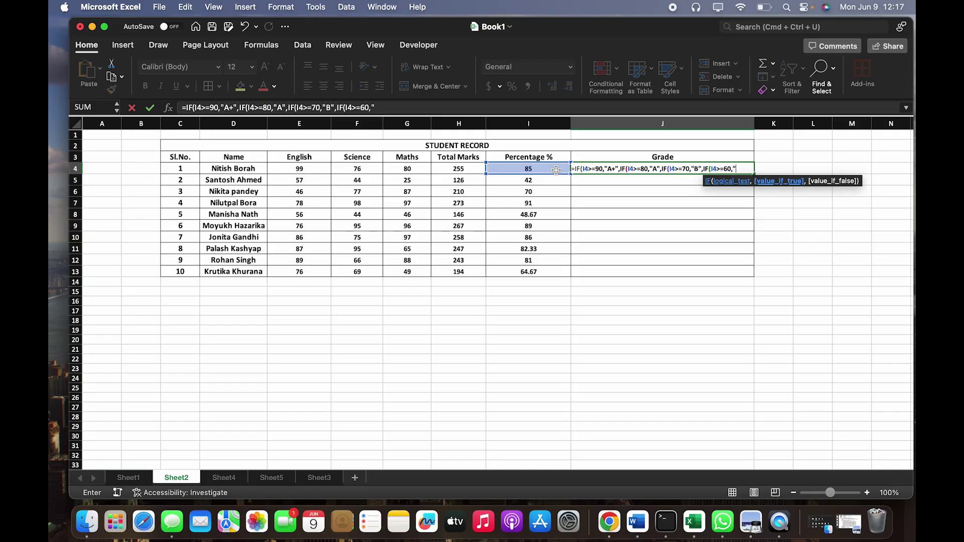
{"action": "type", "text": "\"C\","}
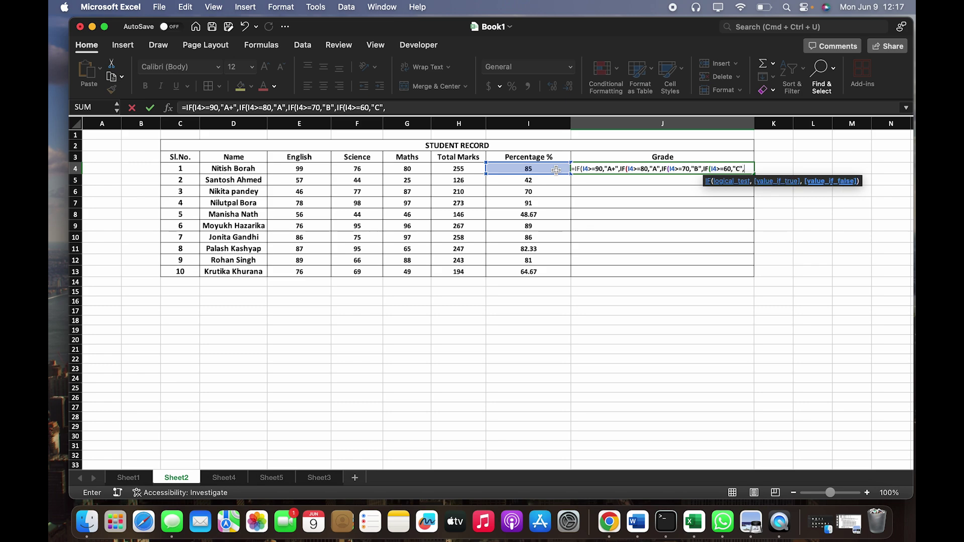
- Nest a fifth IF in the J4 formula that gives "D" when I4>=50
{"action": "type", "text": "i"}
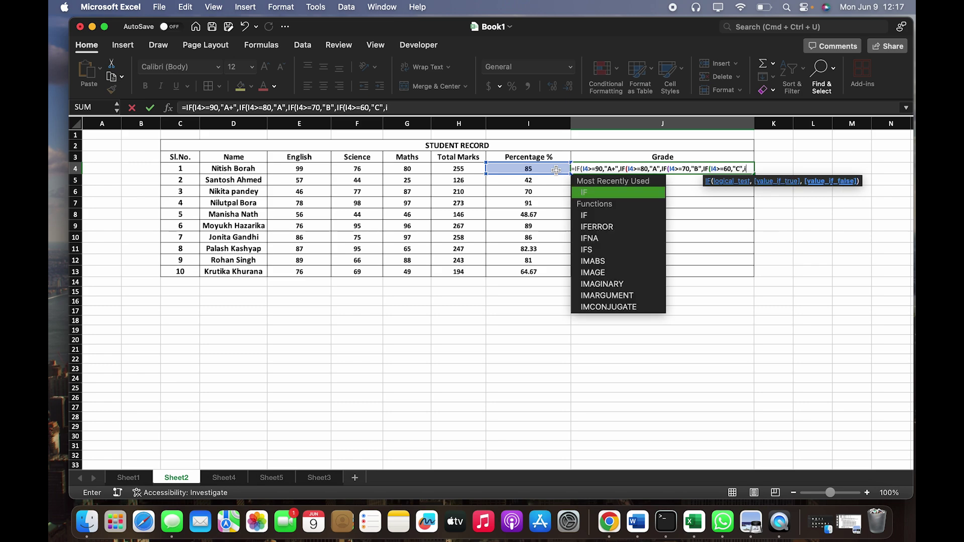
{"action": "left_click", "coordinate": [625, 196]}
{"action": "left_click", "coordinate": [543, 168]}
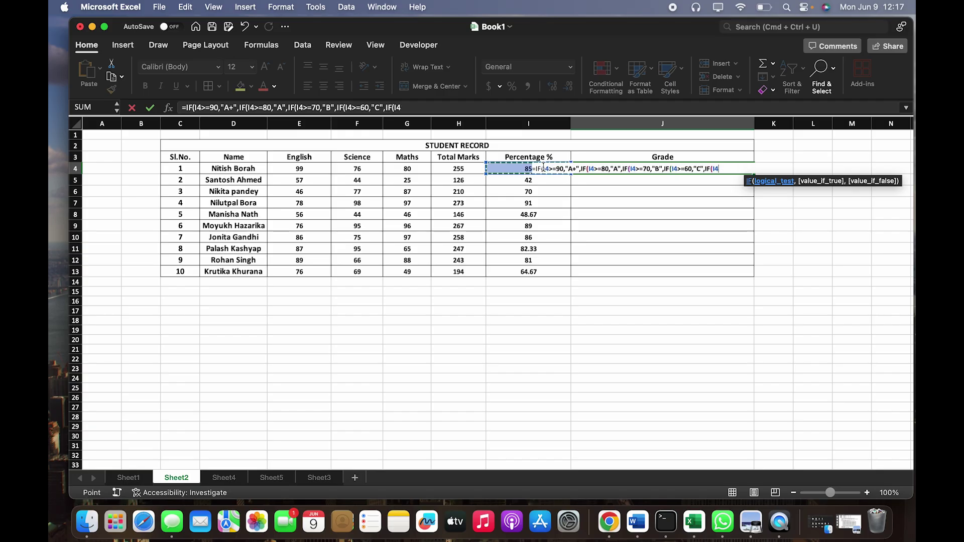
{"action": "type", "text": ">"}
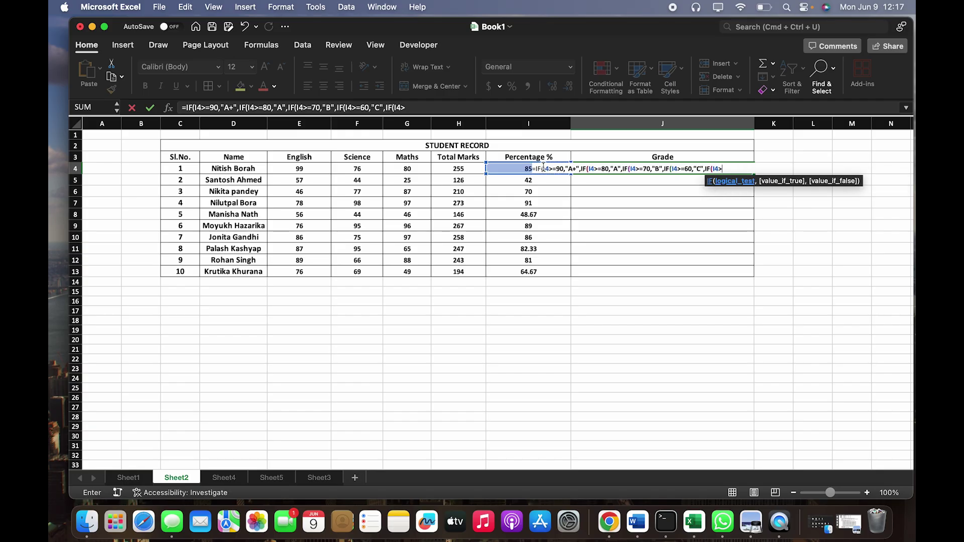
{"action": "type", "text": "=50,"}
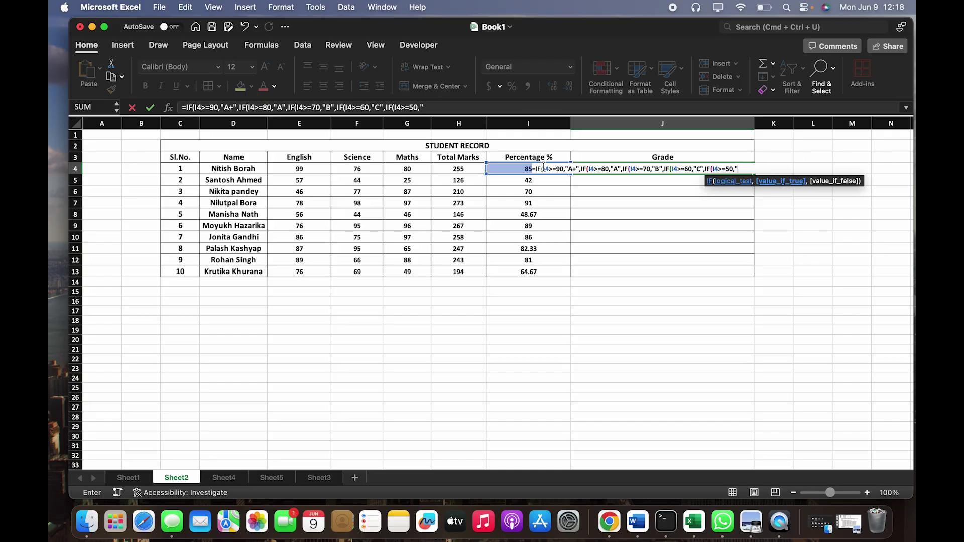
{"action": "type", "text": "\"D\","}
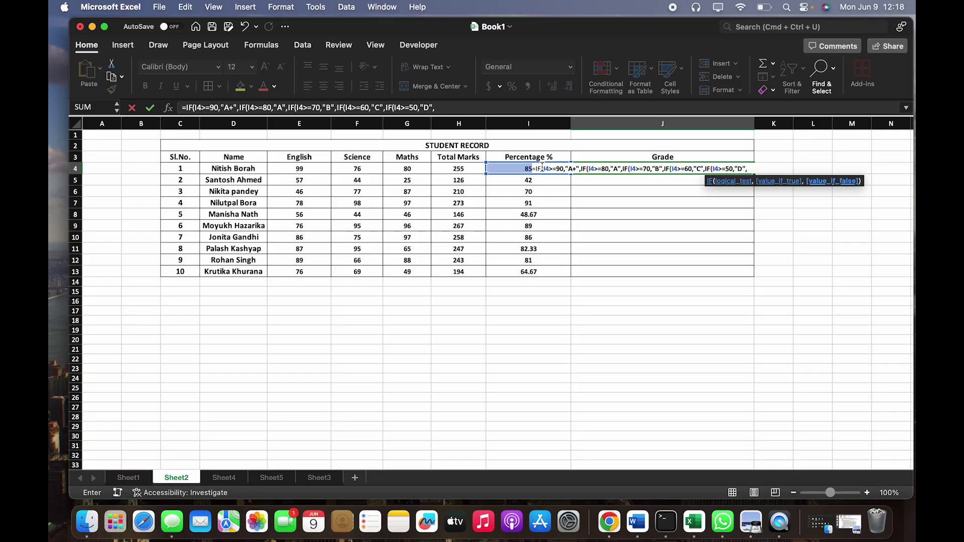
- Nest a sixth IF in the J4 formula that gives "D" when I4>=40
{"action": "type", "text": "i"}
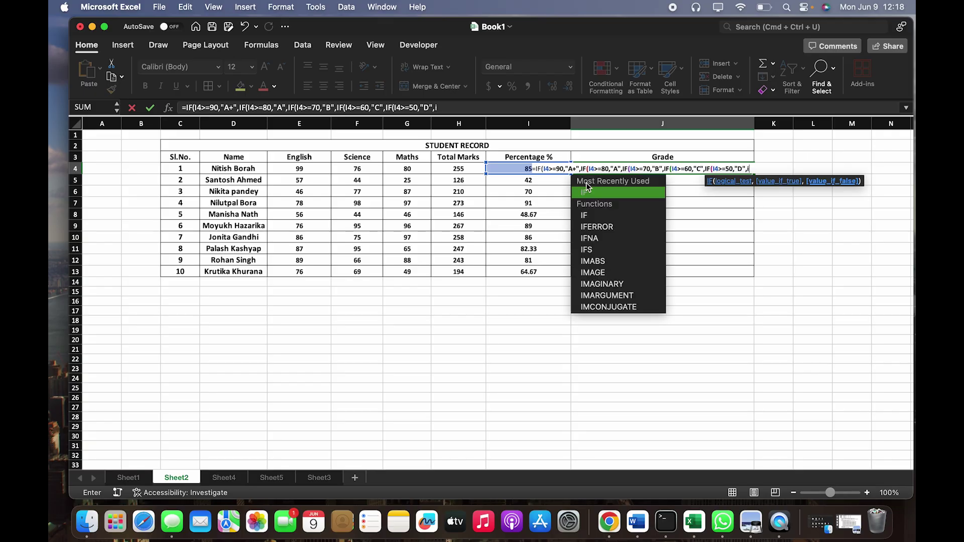
{"action": "double_click", "coordinate": [593, 192]}
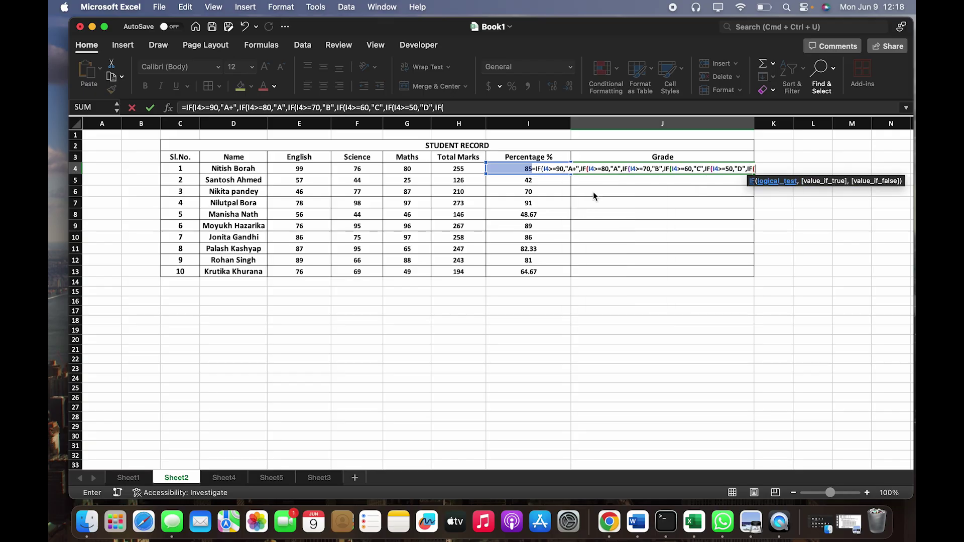
{"action": "left_click", "coordinate": [518, 169]}
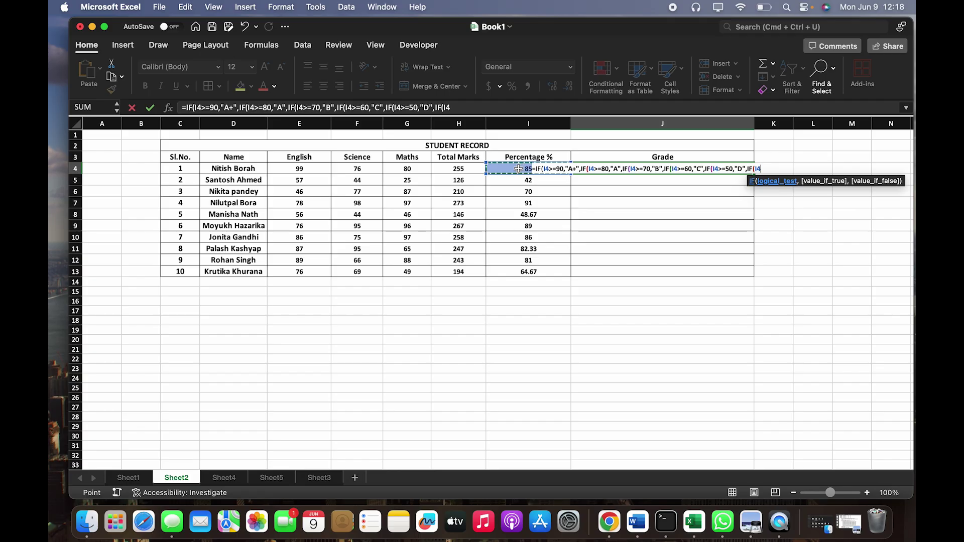
{"action": "type", "text": ">=4"}
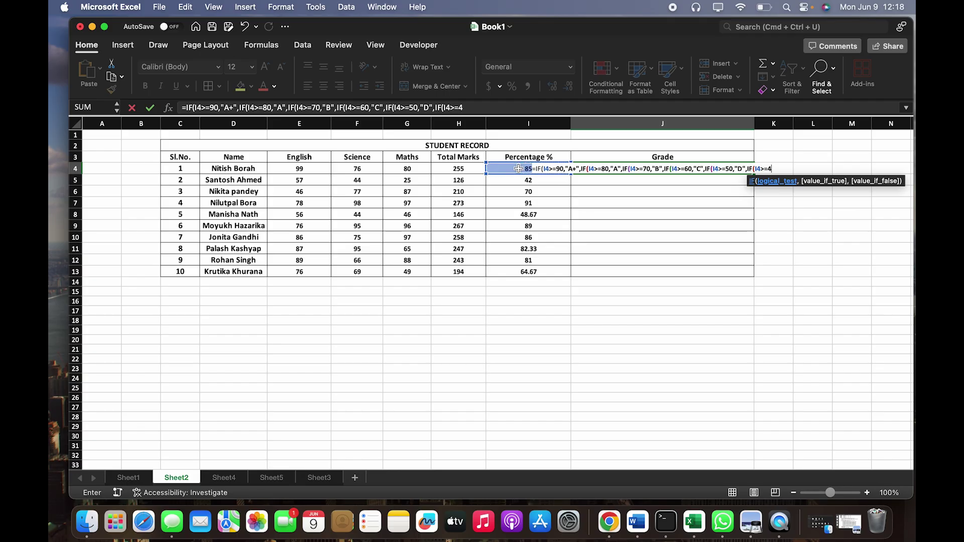
{"action": "type", "text": "0,"}
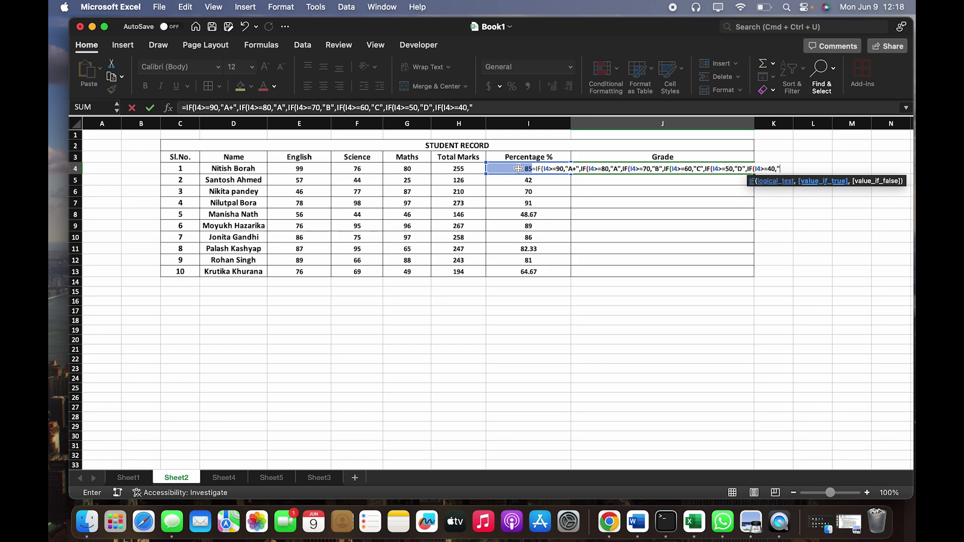
{"action": "type", "text": "\"D\","}
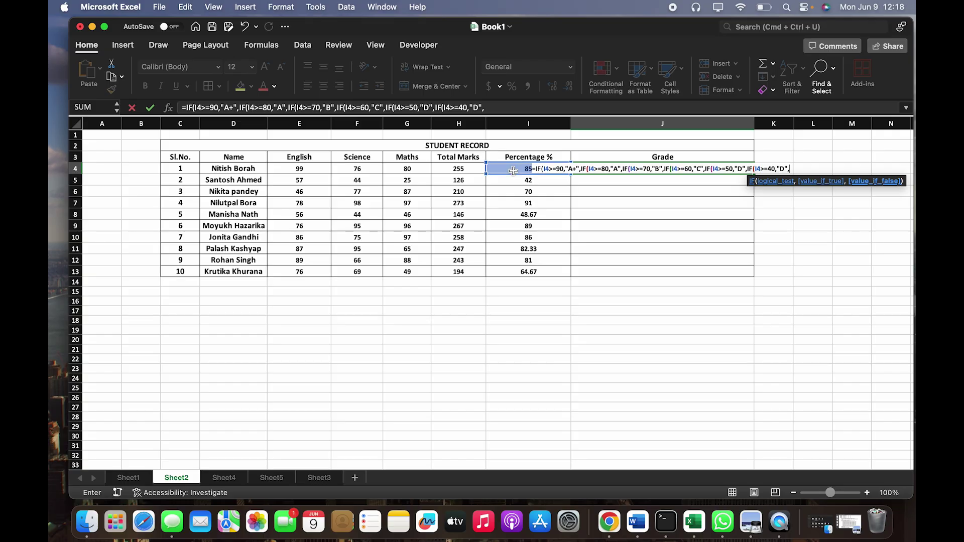
- Nest a seventh IF in the J4 formula that gives "E" when I4>=30 and "F" otherwise, and complete the formula
{"action": "type", "text": "i"}
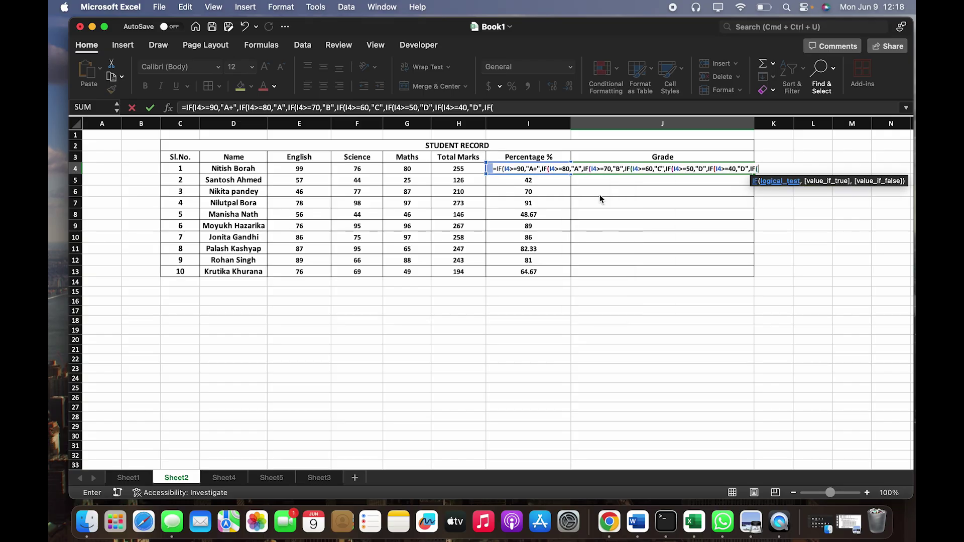
{"action": "double_click", "coordinate": [599, 194]}
{"action": "left_click", "coordinate": [488, 169]}
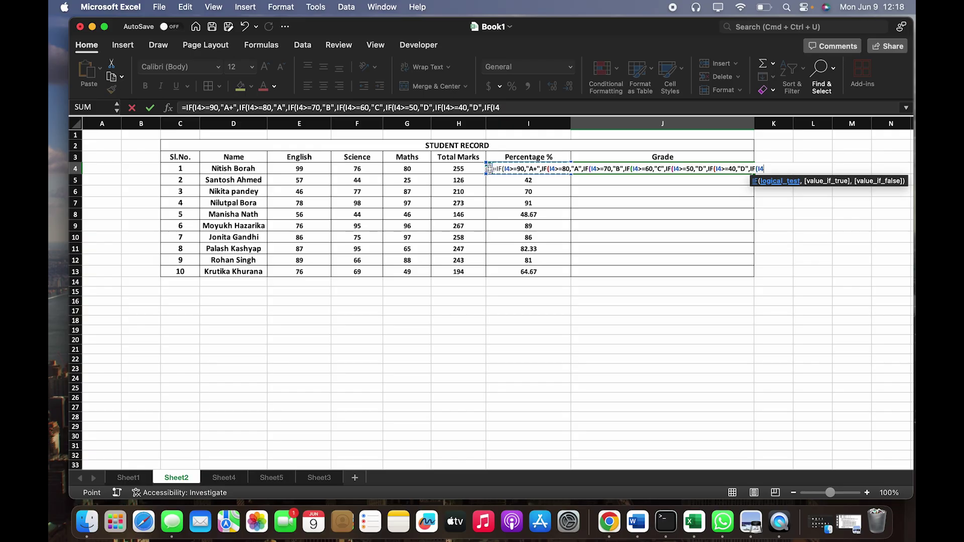
{"action": "type", "text": ">"}
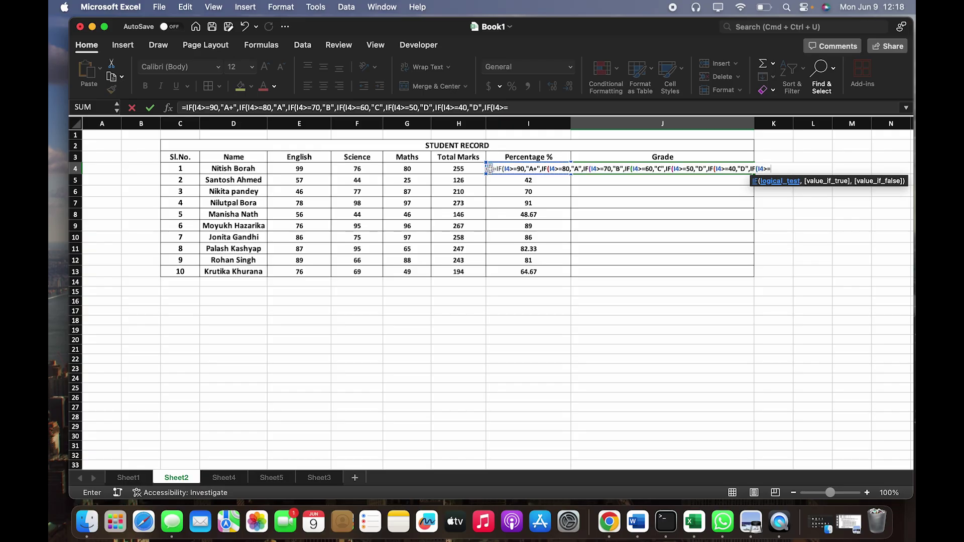
{"action": "type", "text": "=30,"}
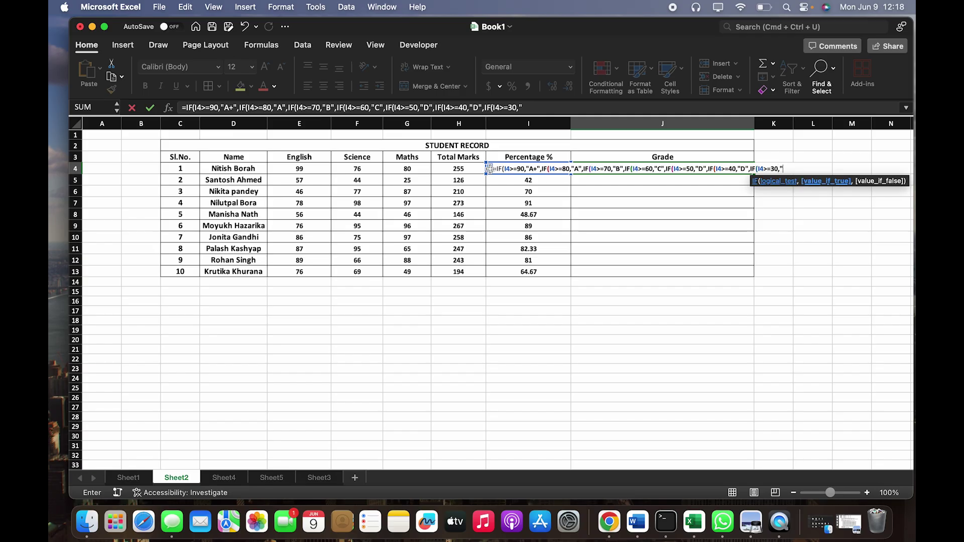
{"action": "type", "text": "\"E\",\"F"}
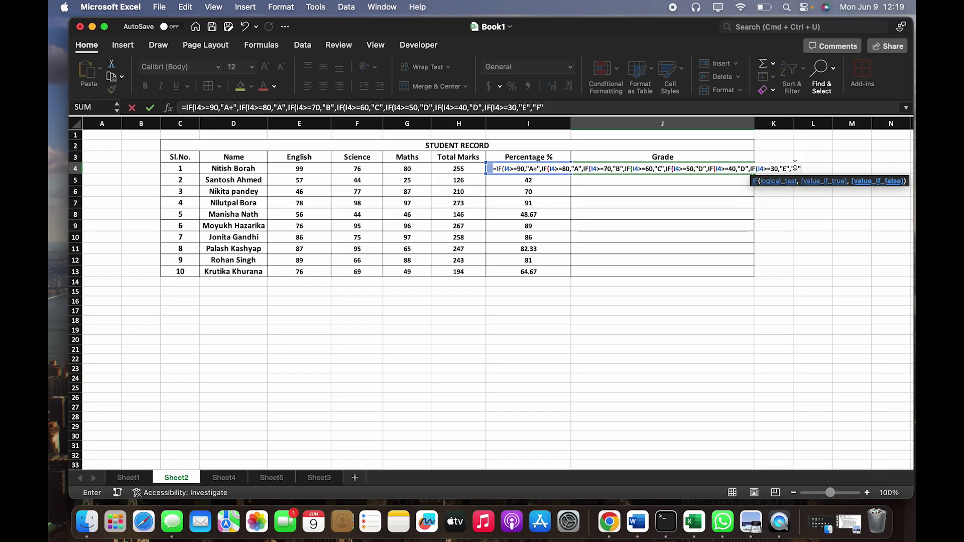
{"action": "type", "text": ")))"}
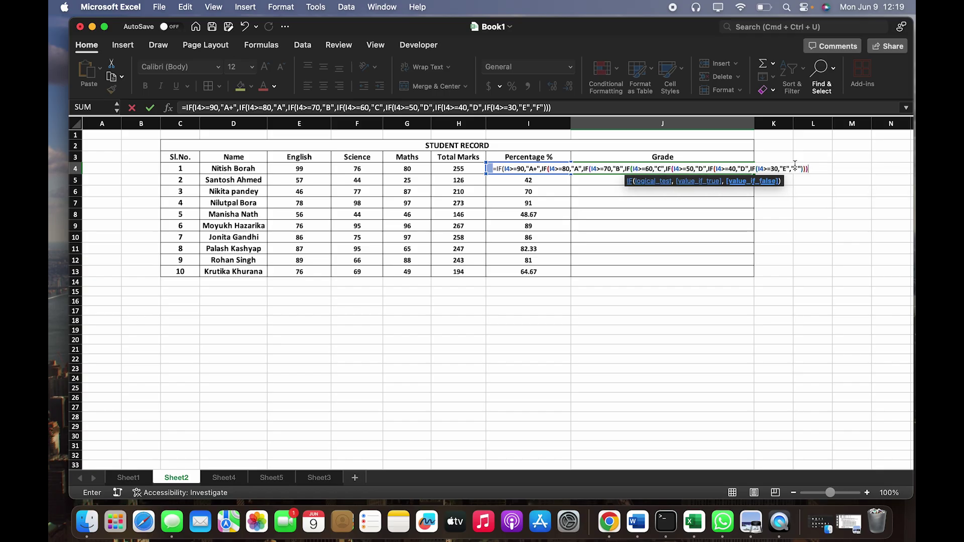
{"action": "type", "text": "))))"}
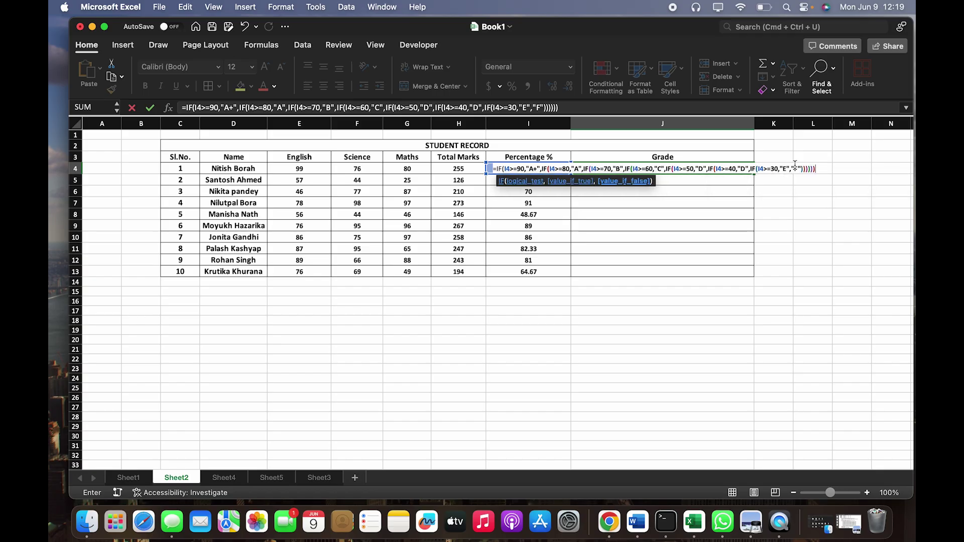
{"action": "key", "text": "Return"}
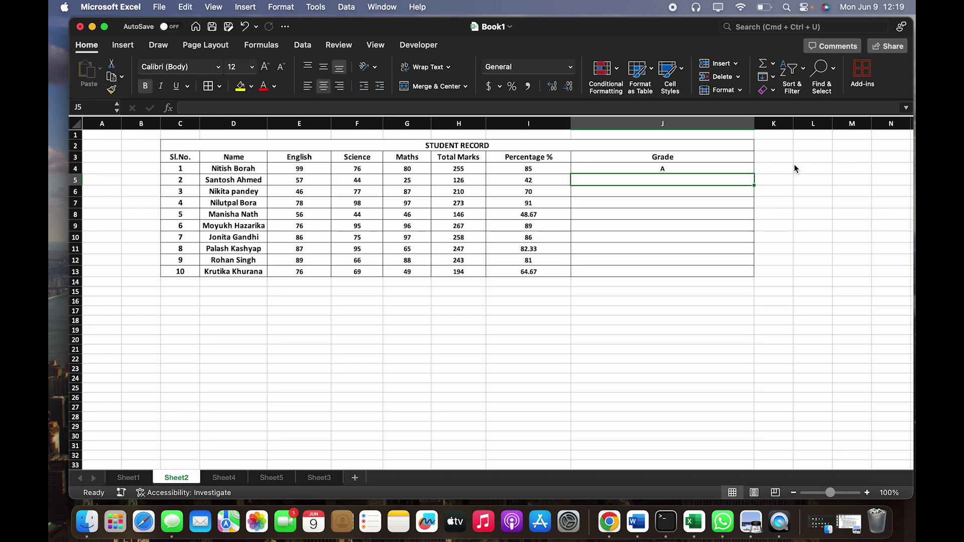
- Fill the J4 grade formula down to J13 for all the remaining students
{"action": "left_click", "coordinate": [689, 171]}
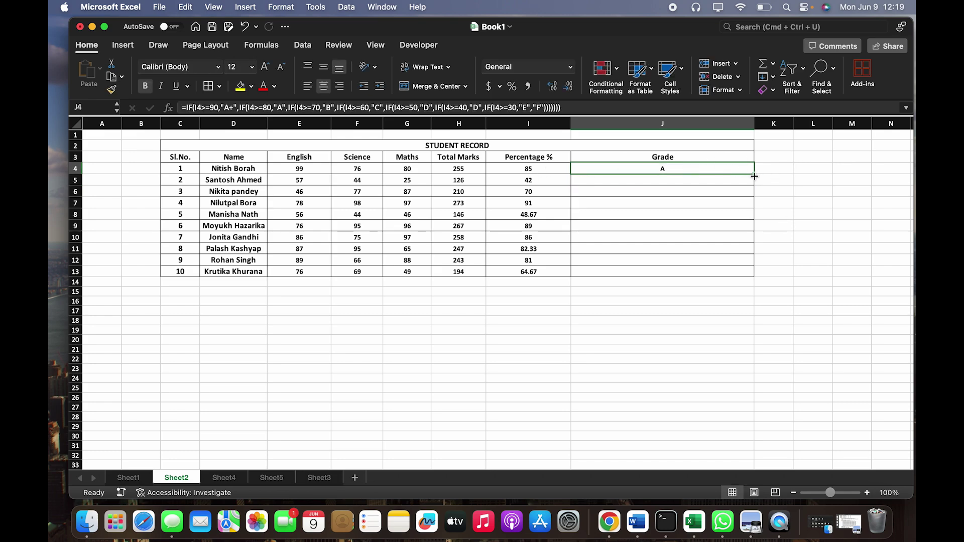
{"action": "left_click_drag", "start_coordinate": [754, 174], "coordinate": [750, 278]}
{"action": "left_click", "coordinate": [723, 358]}
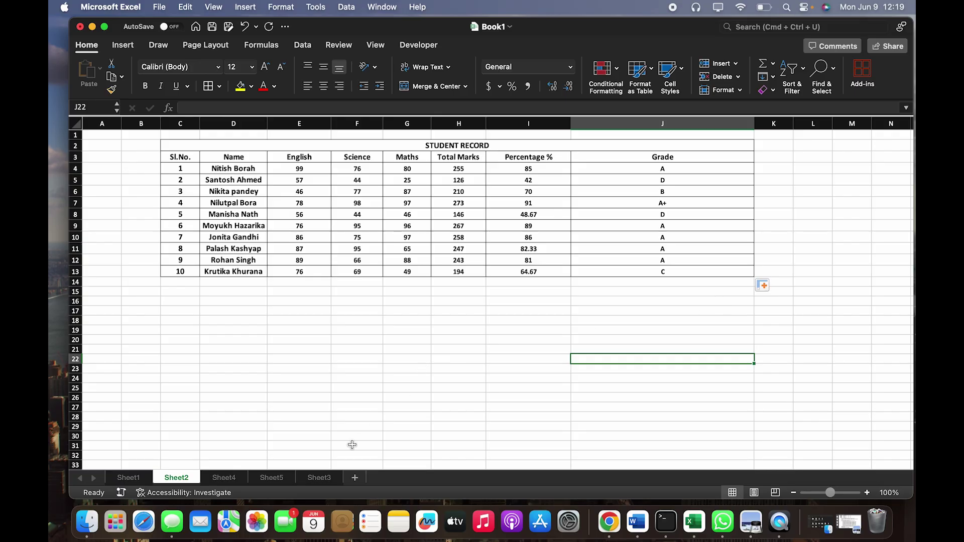
- Consult the mock test PDF and insert a Clustered Column chart of the Name, English, Science and Maths data in D3:G13
{"action": "left_click", "coordinate": [853, 527]}
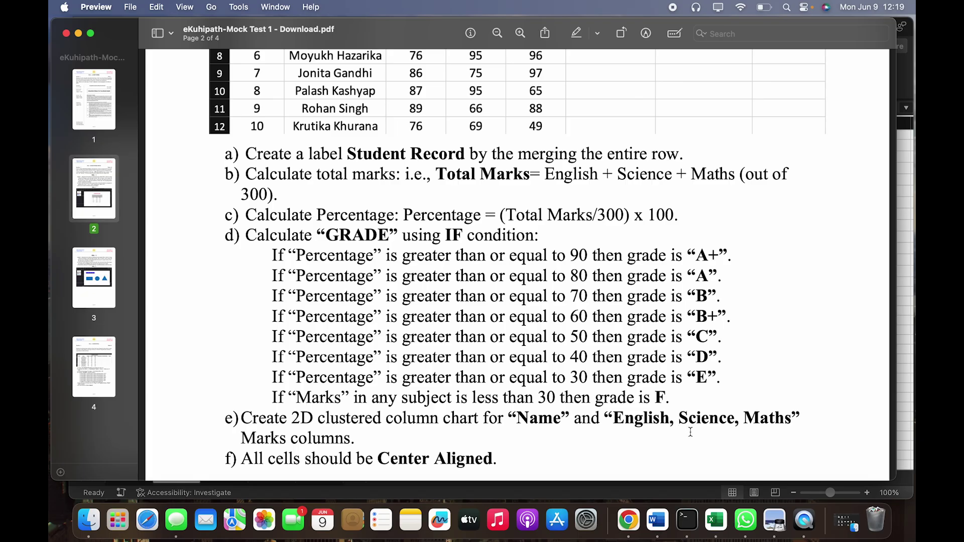
{"action": "left_click", "coordinate": [79, 33]}
{"action": "left_click", "coordinate": [389, 310]}
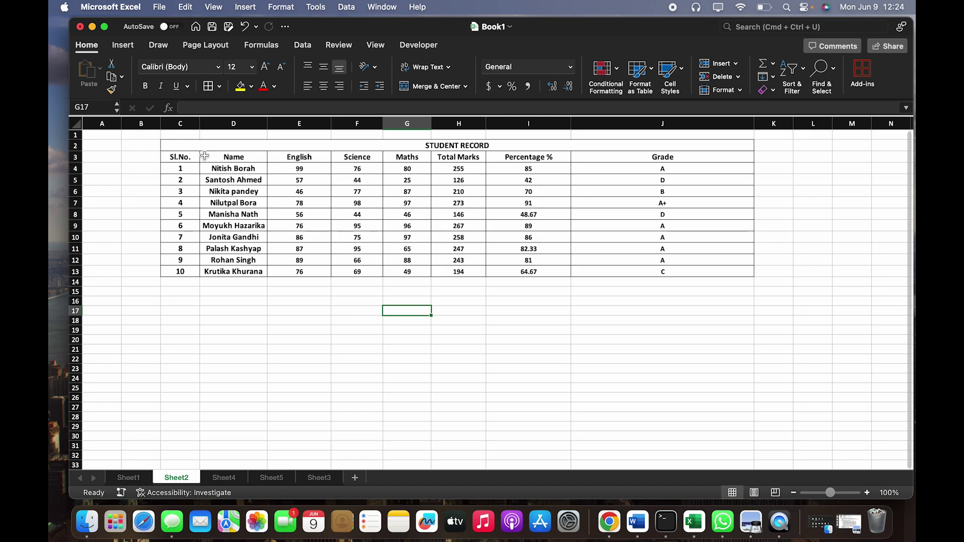
{"action": "left_click_drag", "start_coordinate": [204, 155], "coordinate": [395, 271]}
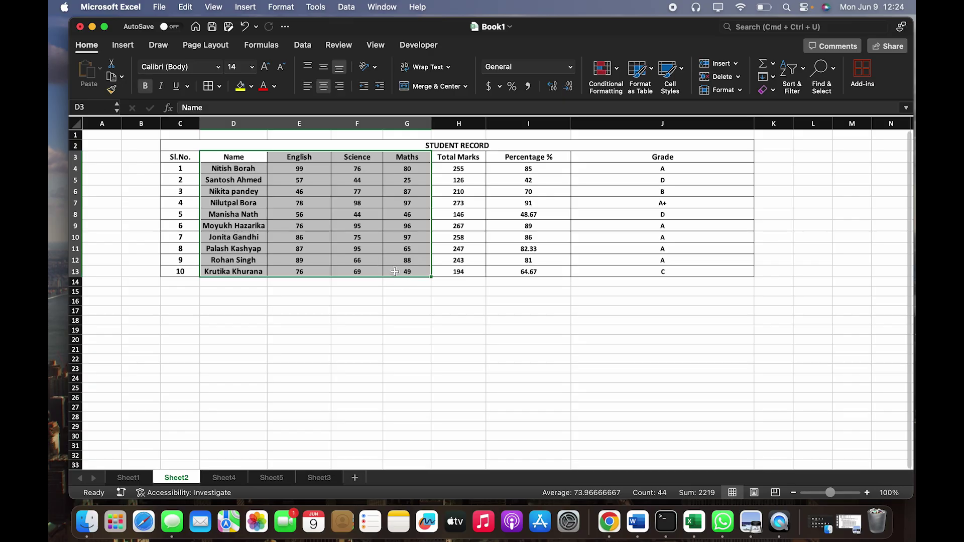
{"action": "left_click", "coordinate": [123, 46]}
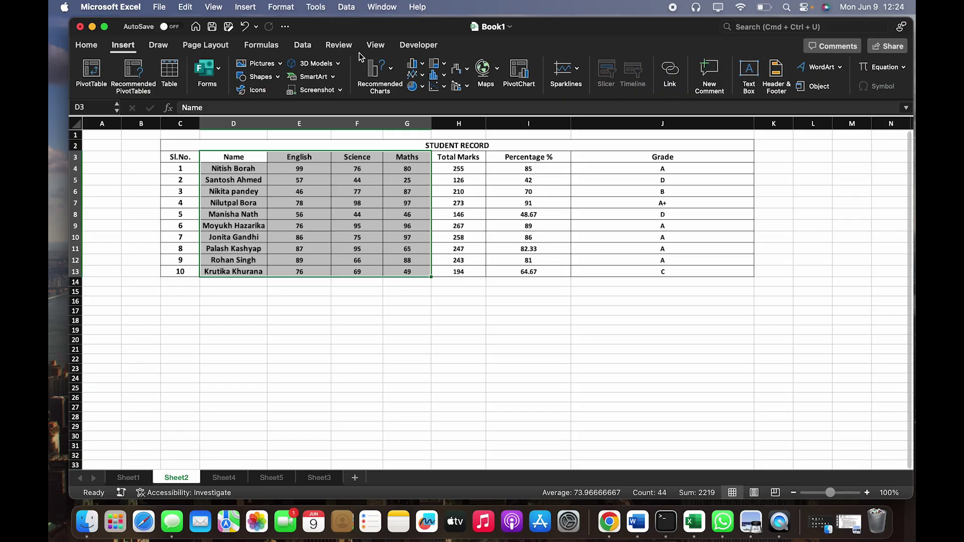
{"action": "left_click", "coordinate": [392, 71]}
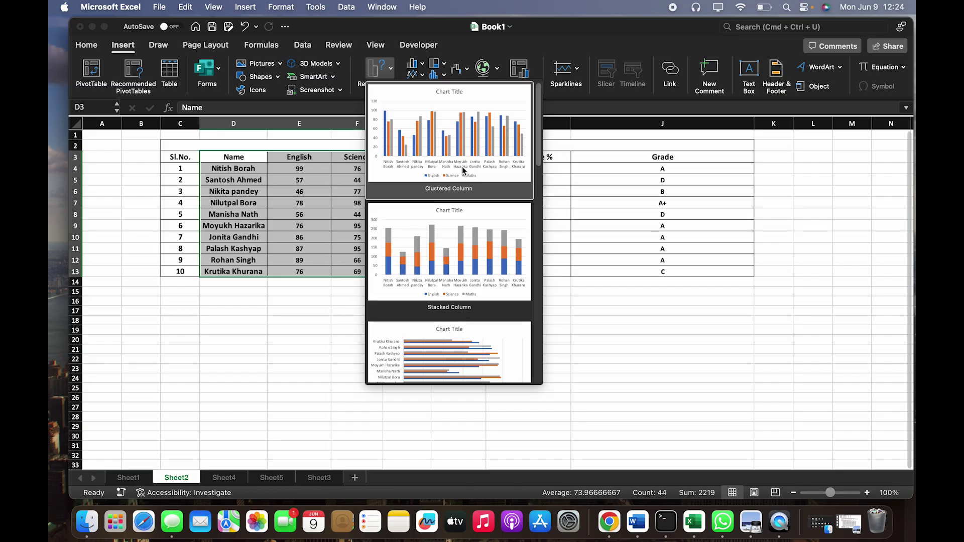
{"action": "left_click", "coordinate": [471, 148]}
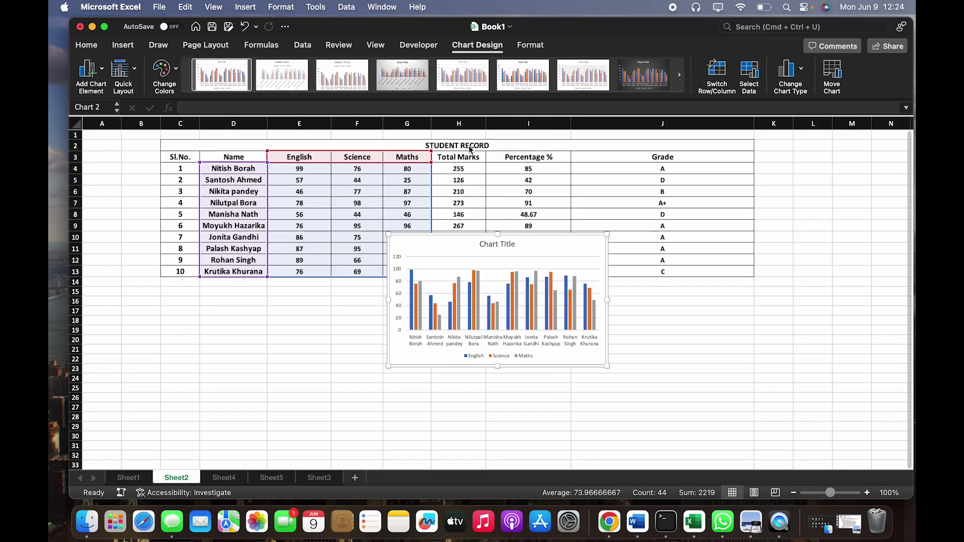
- Place the chart just below the student table and enlarge it to span about columns E to J, rows 15 to 31
{"action": "left_click_drag", "start_coordinate": [566, 240], "coordinate": [459, 288]}
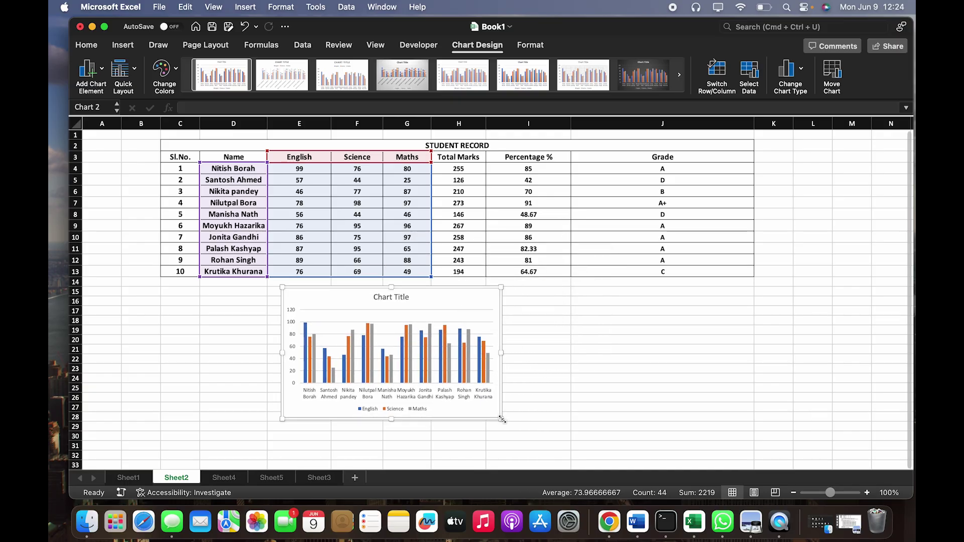
{"action": "left_click_drag", "start_coordinate": [501, 418], "coordinate": [600, 424]}
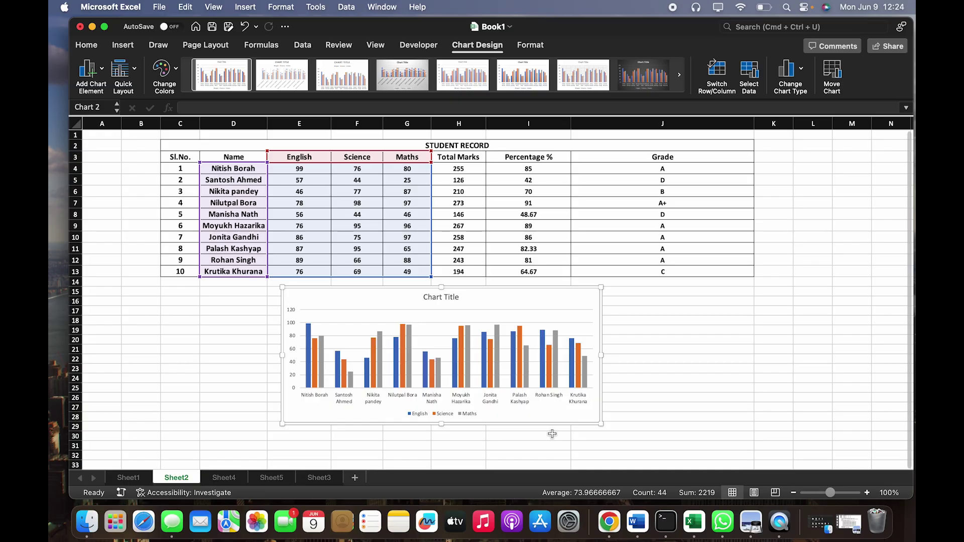
{"action": "left_click", "coordinate": [601, 424]}
{"action": "left_click_drag", "start_coordinate": [601, 423], "coordinate": [671, 446]}
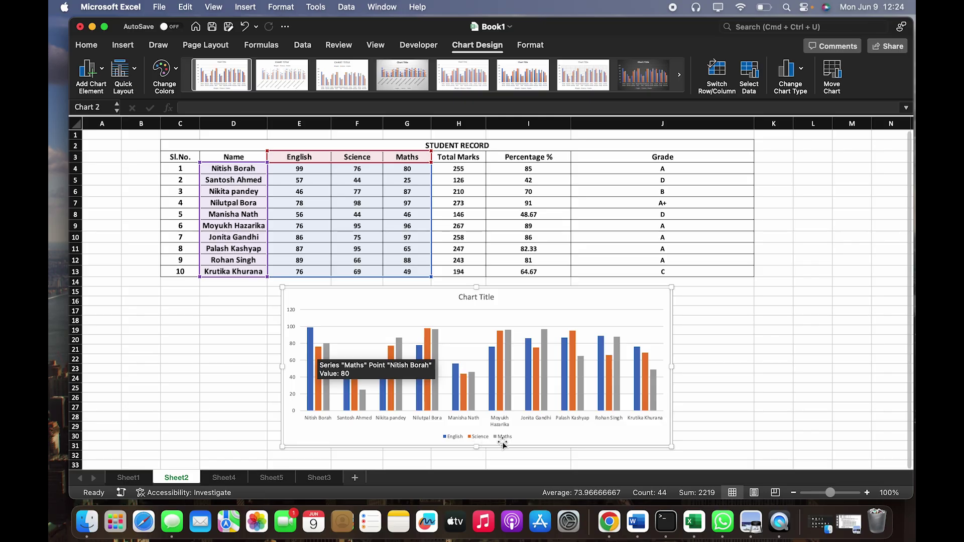
{"action": "left_click", "coordinate": [543, 434]}
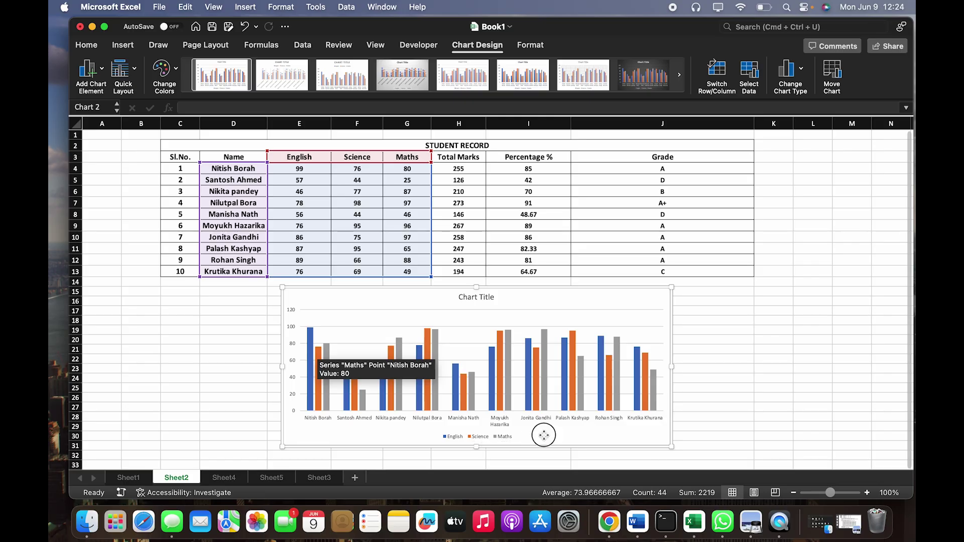
- Change the chart title to "2D Column Chart"
{"action": "double_click", "coordinate": [480, 297]}
{"action": "left_click", "coordinate": [487, 297]}
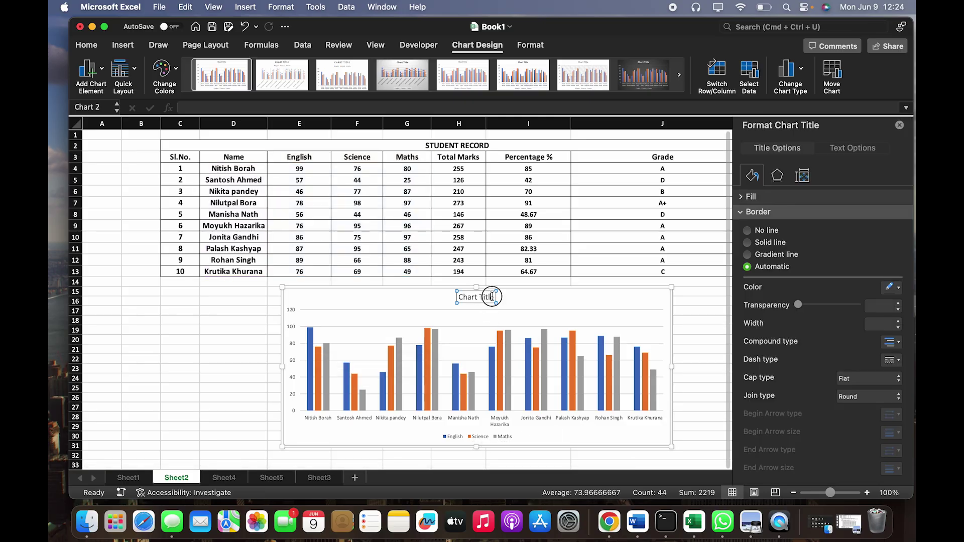
{"action": "left_click_drag", "start_coordinate": [494, 298], "coordinate": [462, 298]}
{"action": "type", "text": "2"}
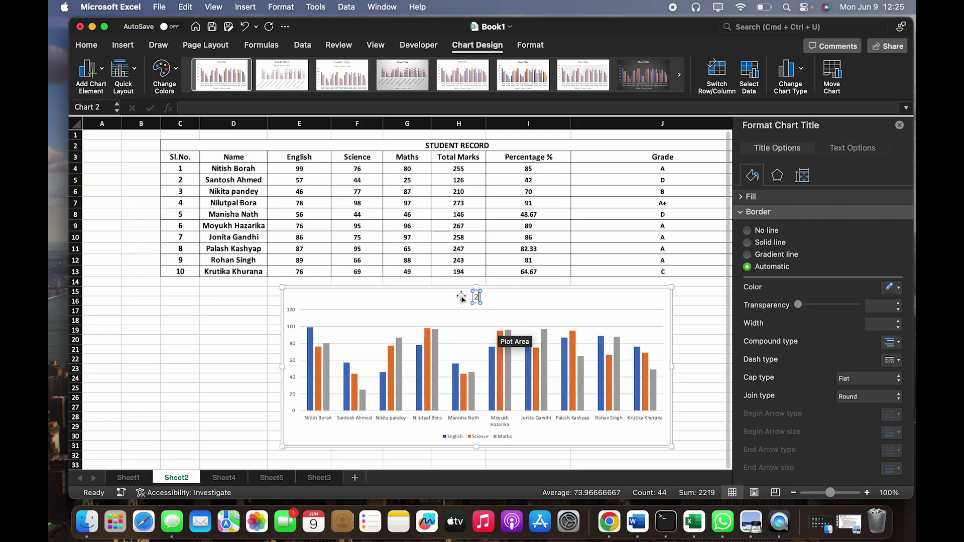
{"action": "type", "text": "D Column Chart"}
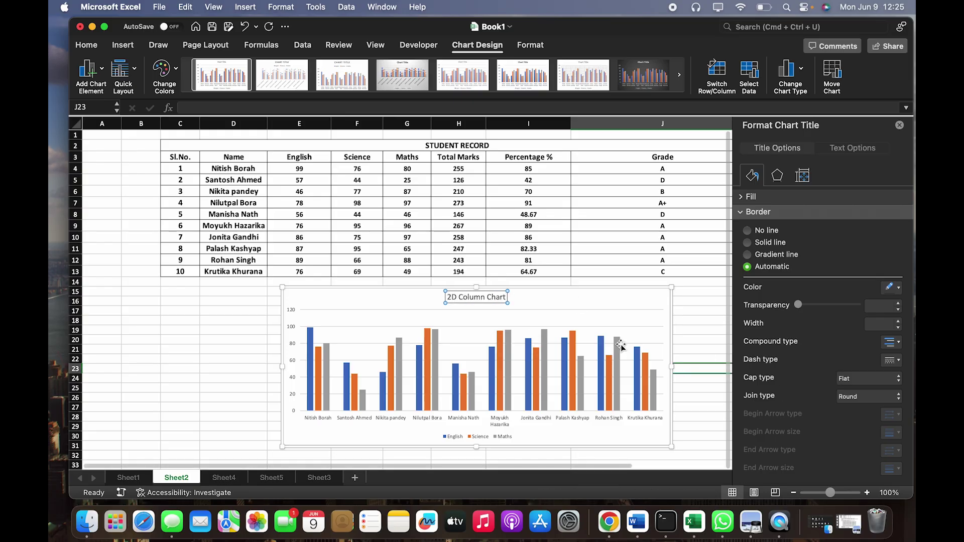
- Set the chart's major gridlines to No line and close the formatting pane
{"action": "left_click", "coordinate": [611, 325]}
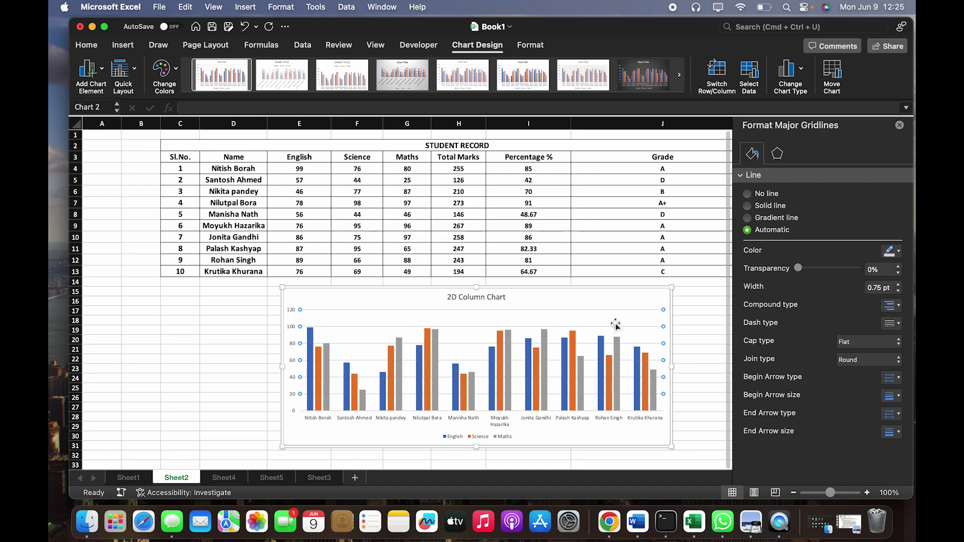
{"action": "left_click", "coordinate": [748, 194]}
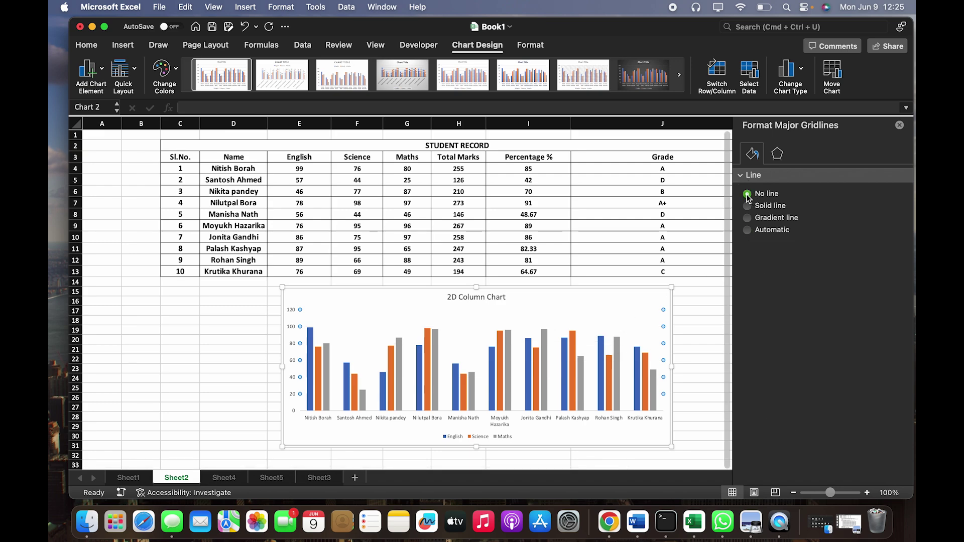
{"action": "left_click", "coordinate": [899, 125]}
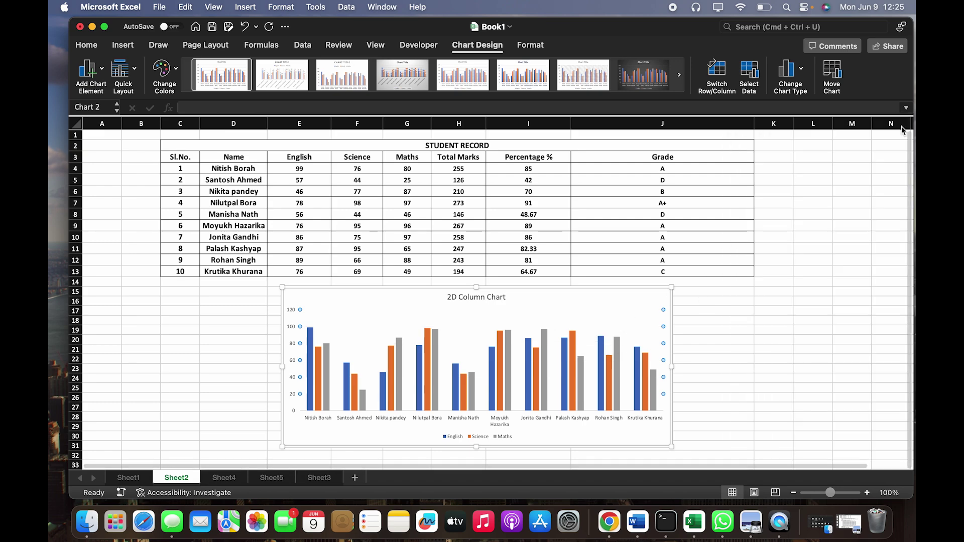
{"action": "left_click", "coordinate": [772, 307]}
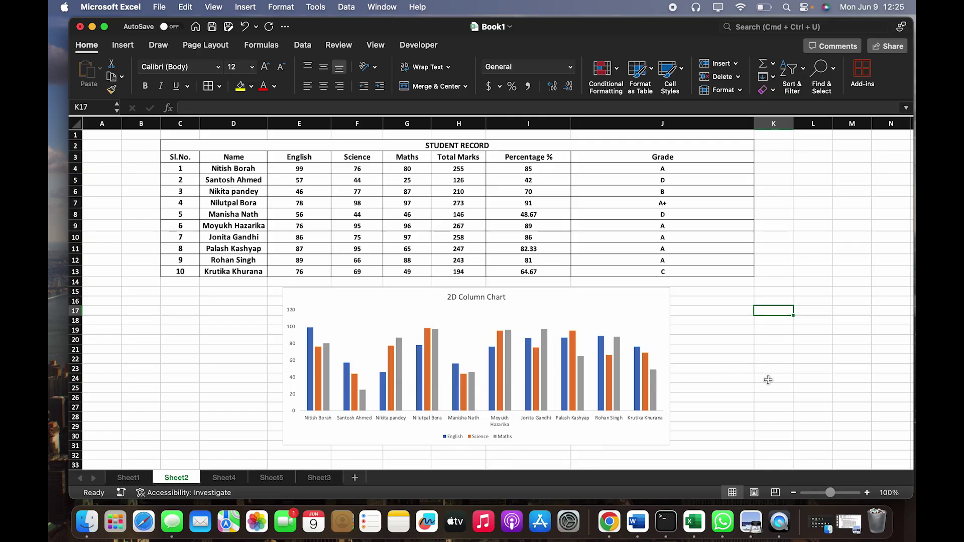
- Review the mock test PDF's Excel question for its table formatting and cell alignment requirements
{"action": "left_click", "coordinate": [849, 526]}
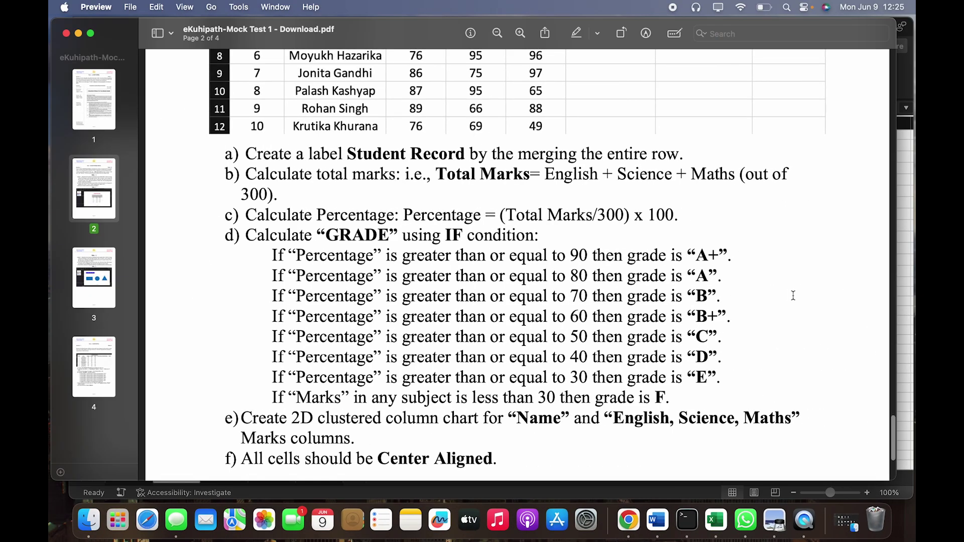
{"action": "scroll", "coordinate": [793, 296], "scroll_direction": "up", "scroll_amount": 10}
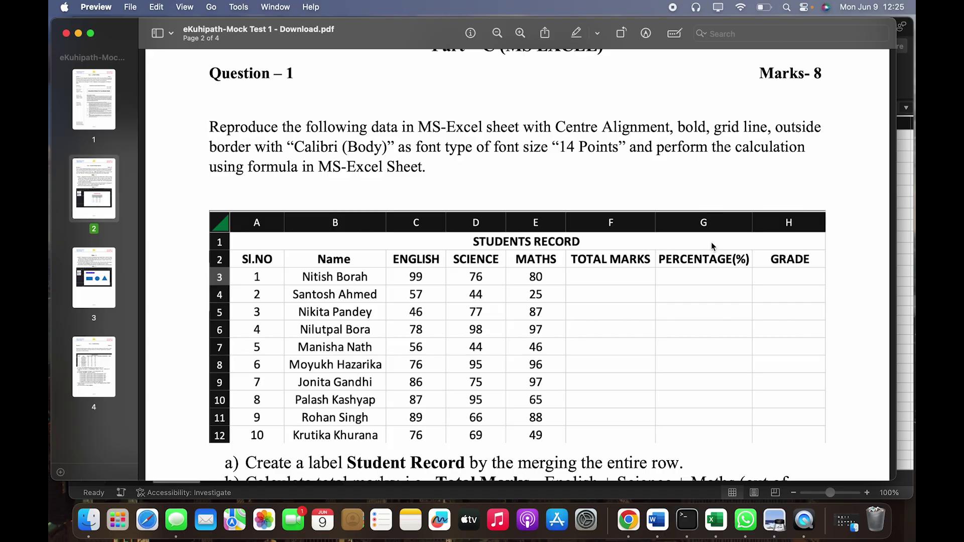
{"action": "scroll", "coordinate": [713, 246], "scroll_direction": "down", "scroll_amount": 15}
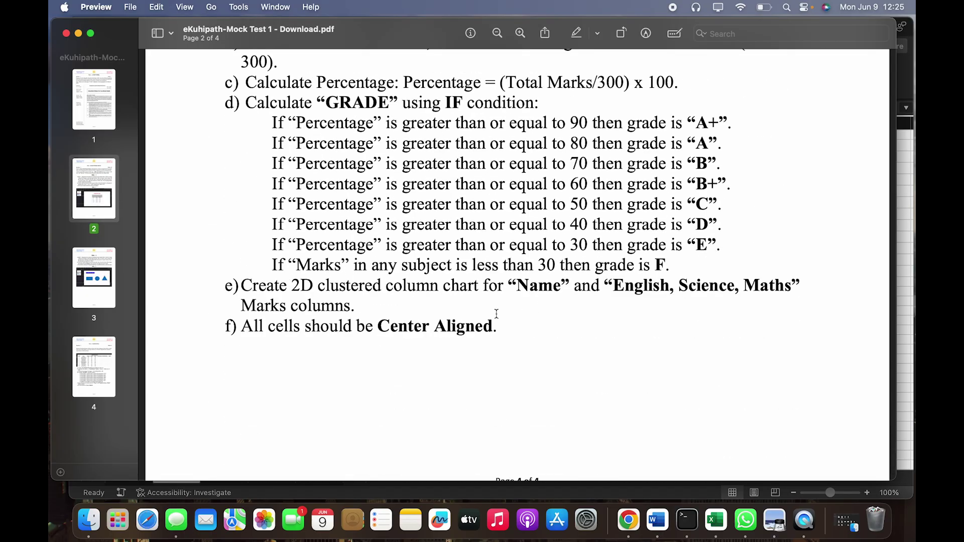
{"action": "left_click", "coordinate": [79, 33]}
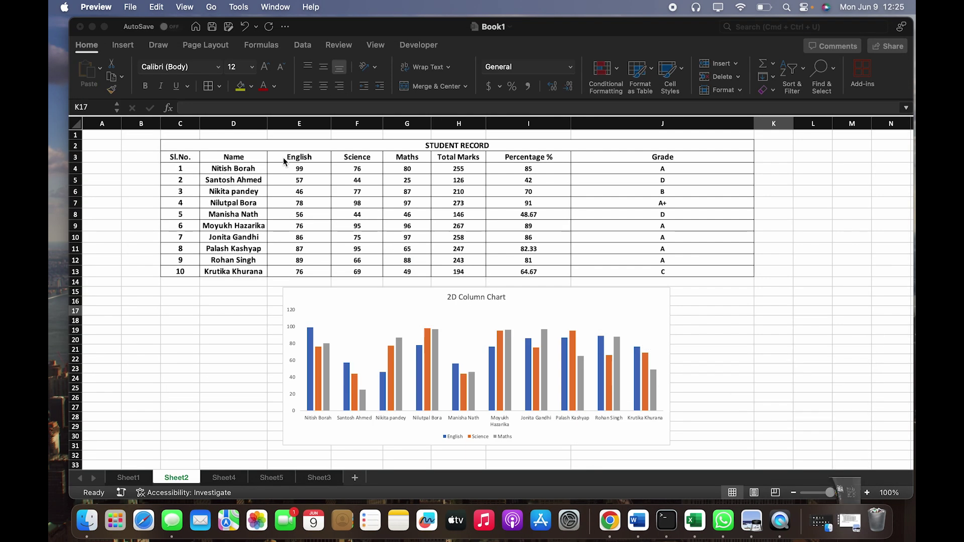
- Toggle centre alignment off and back on for the student table in C3:J13
{"action": "left_click", "coordinate": [166, 157]}
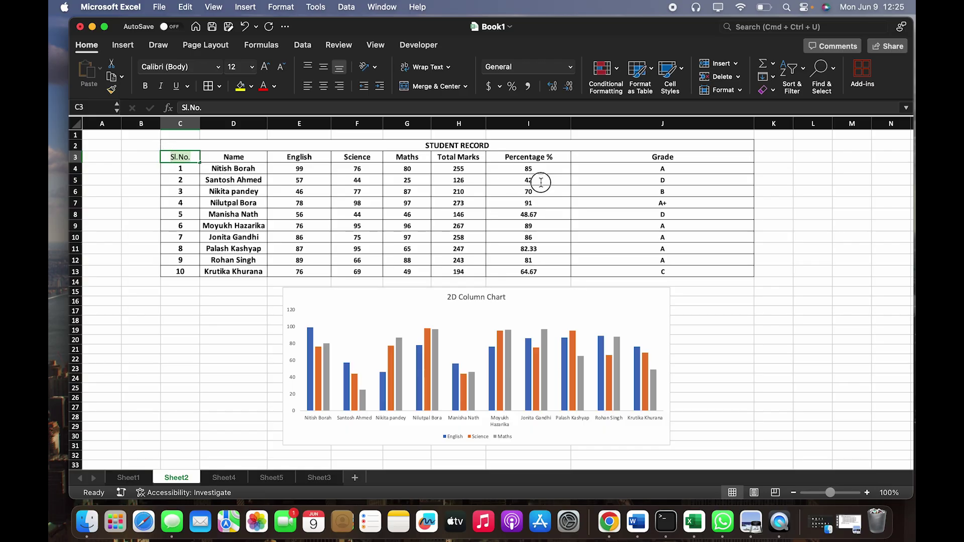
{"action": "double_click", "coordinate": [163, 156]}
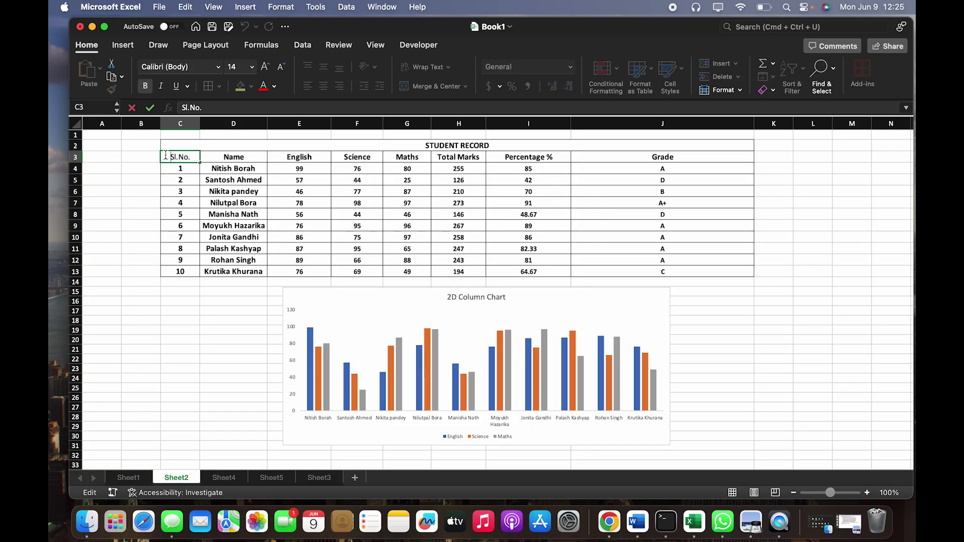
{"action": "key", "text": "Escape"}
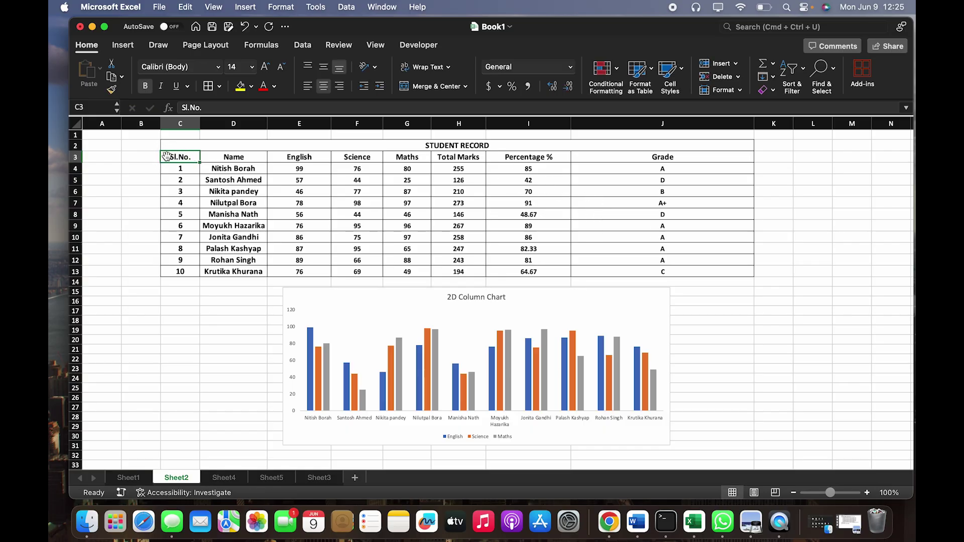
{"action": "left_click", "coordinate": [214, 331]}
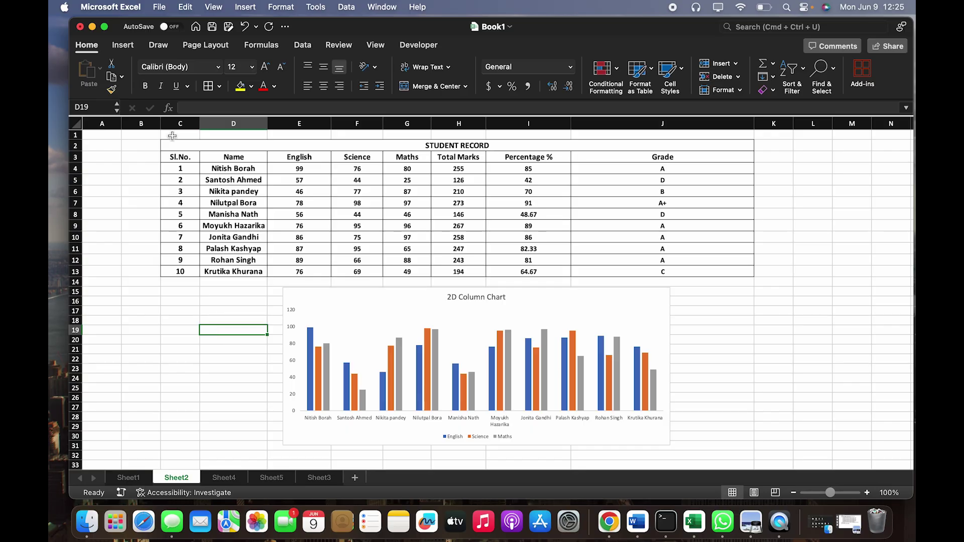
{"action": "left_click_drag", "start_coordinate": [163, 155], "coordinate": [667, 269]}
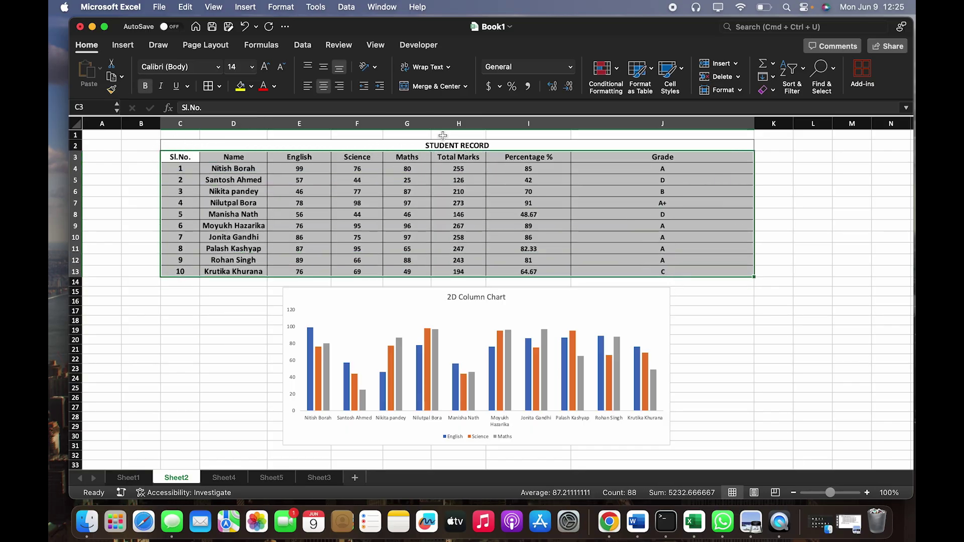
{"action": "left_click", "coordinate": [324, 87]}
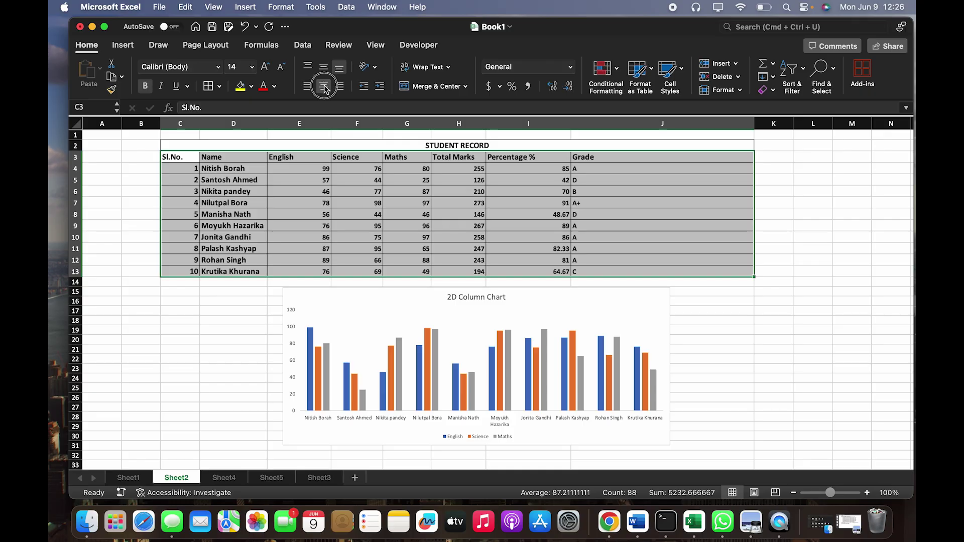
{"action": "left_click", "coordinate": [324, 87]}
{"action": "left_click", "coordinate": [235, 381]}
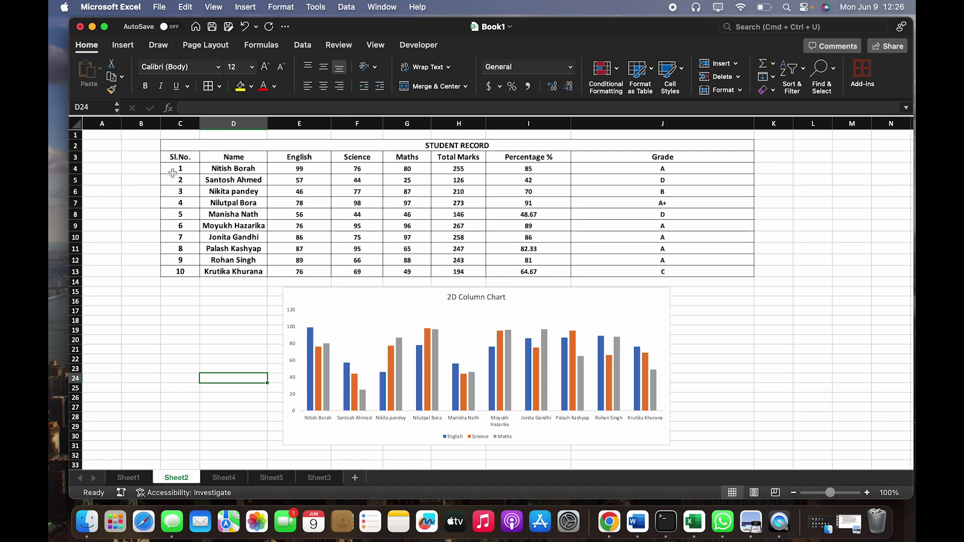
- Remove bold from the student data in C4:J13 and save the workbook
{"action": "left_click_drag", "start_coordinate": [170, 168], "coordinate": [632, 271]}
{"action": "left_click", "coordinate": [145, 86]}
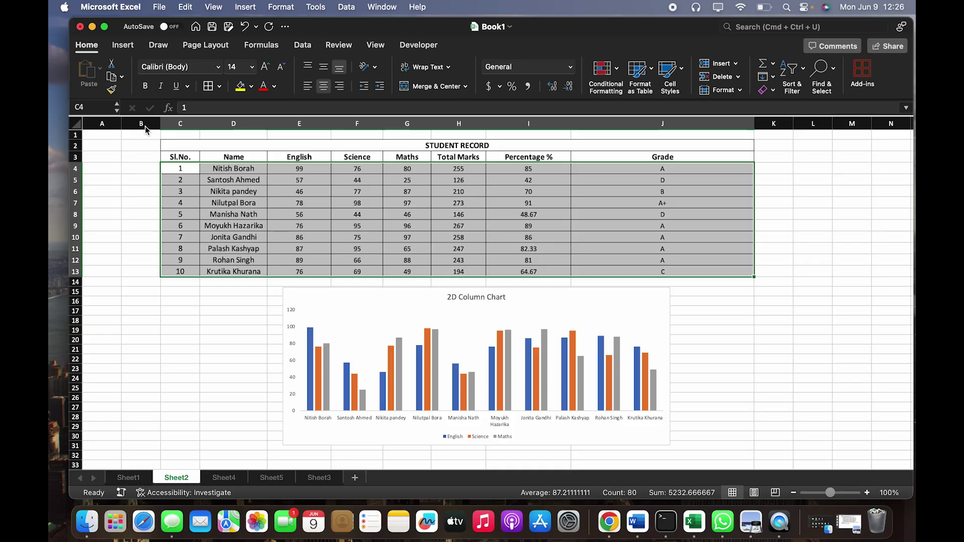
{"action": "left_click_drag", "start_coordinate": [171, 301], "coordinate": [170, 336]}
{"action": "left_click", "coordinate": [170, 337]}
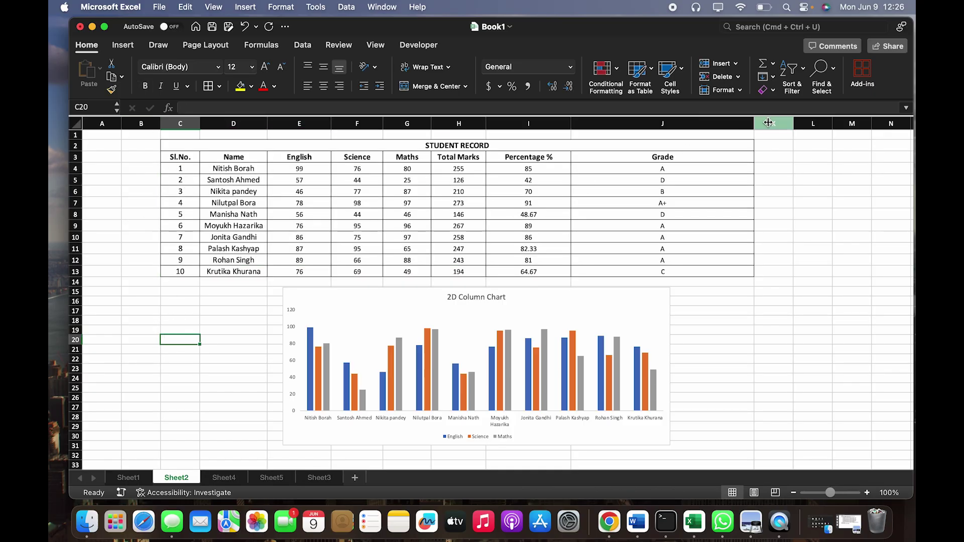
{"action": "left_click", "coordinate": [804, 371]}
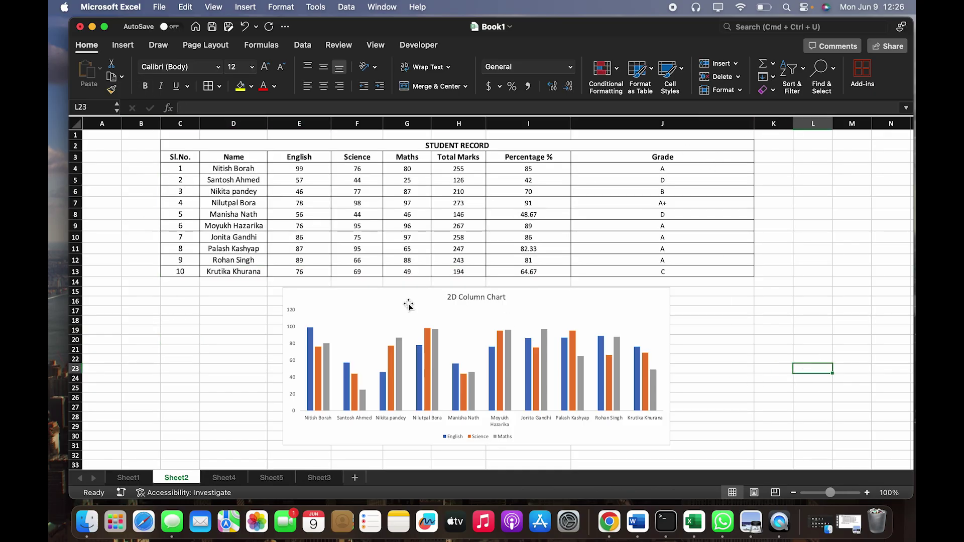
{"action": "left_click", "coordinate": [212, 28]}
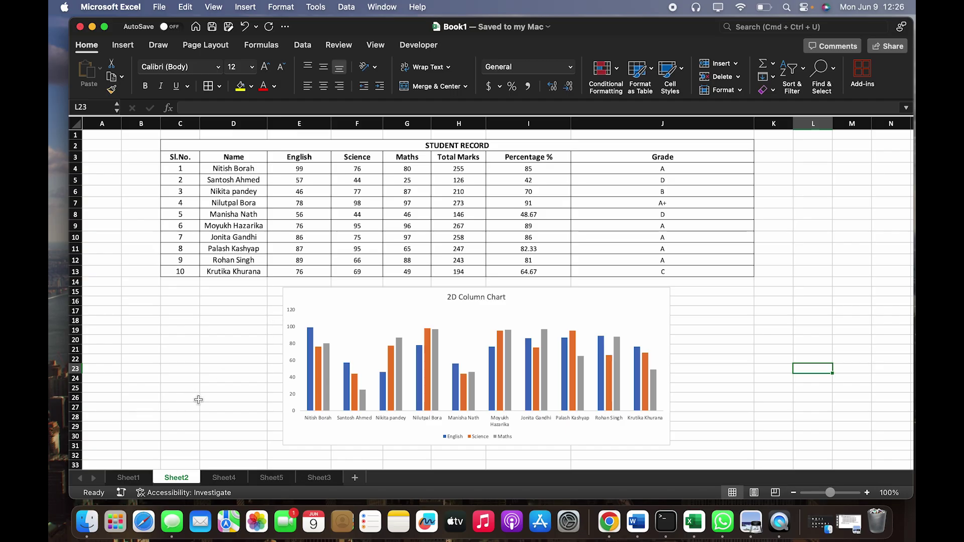
- Create a PivotTable on a new worksheet from the employee sales data in Sheet3, range C5:G13
{"action": "left_click", "coordinate": [319, 478]}
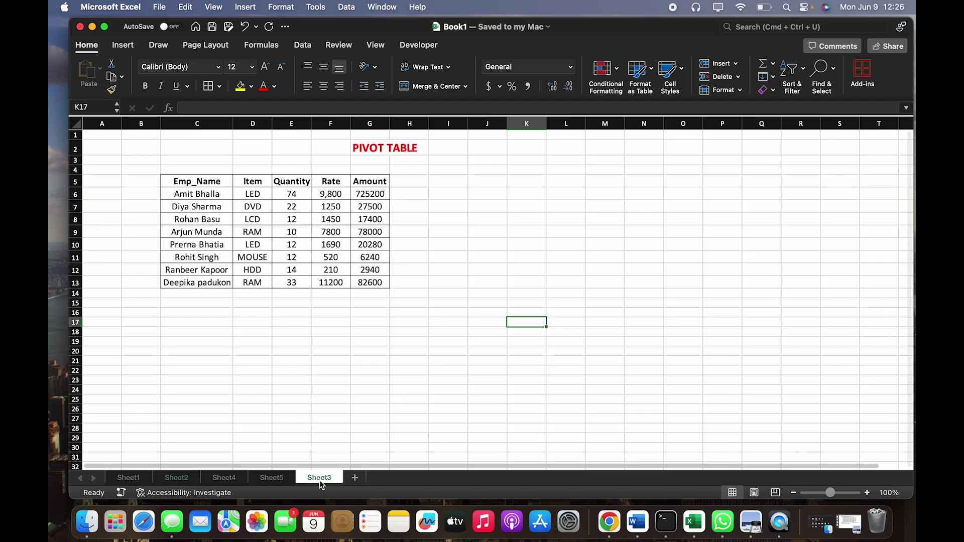
{"action": "left_click", "coordinate": [422, 387]}
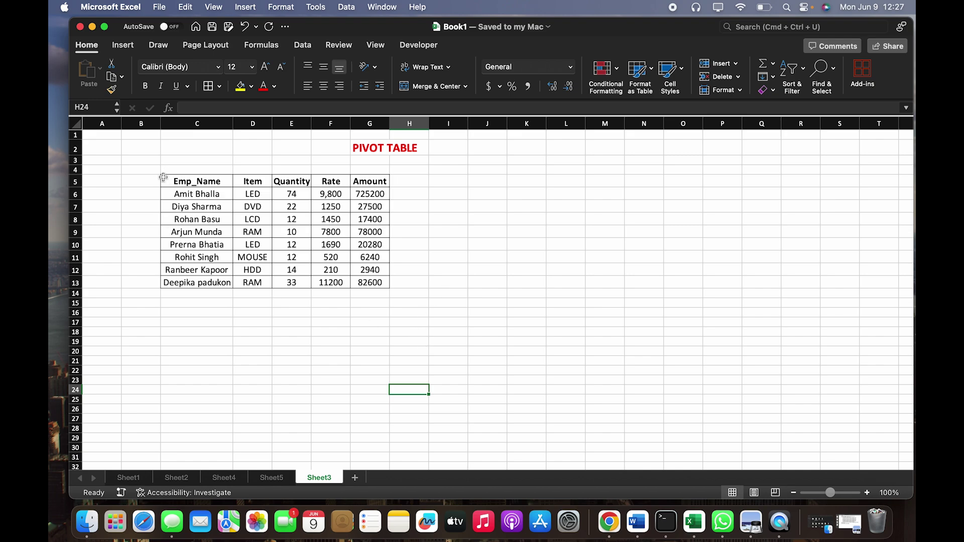
{"action": "left_click_drag", "start_coordinate": [162, 179], "coordinate": [350, 233]}
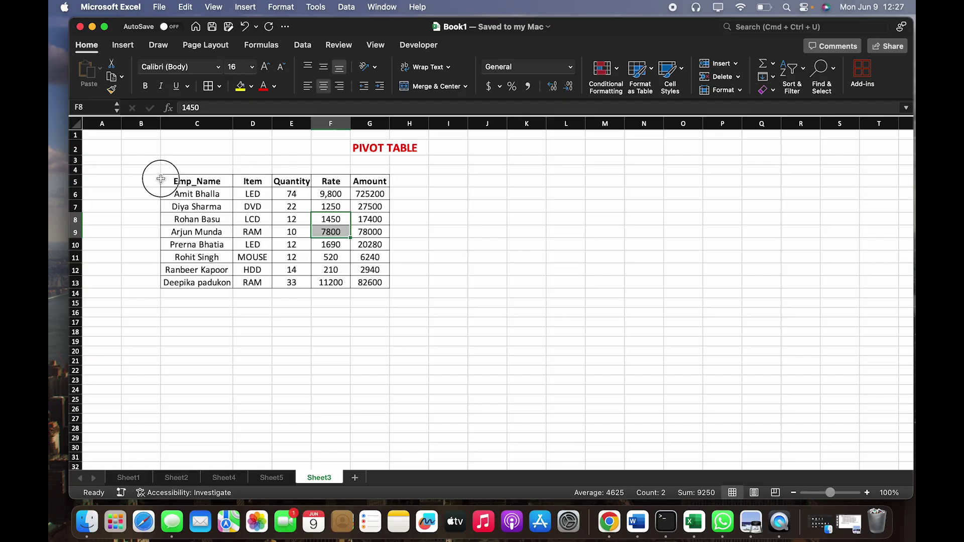
{"action": "left_click_drag", "start_coordinate": [154, 179], "coordinate": [377, 275]}
{"action": "left_click", "coordinate": [376, 303]}
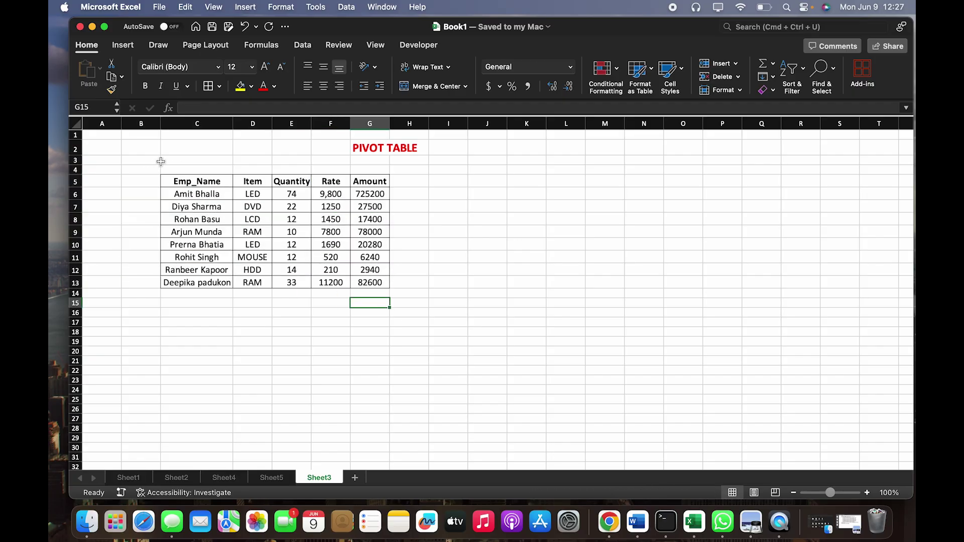
{"action": "left_click_drag", "start_coordinate": [172, 182], "coordinate": [376, 283]}
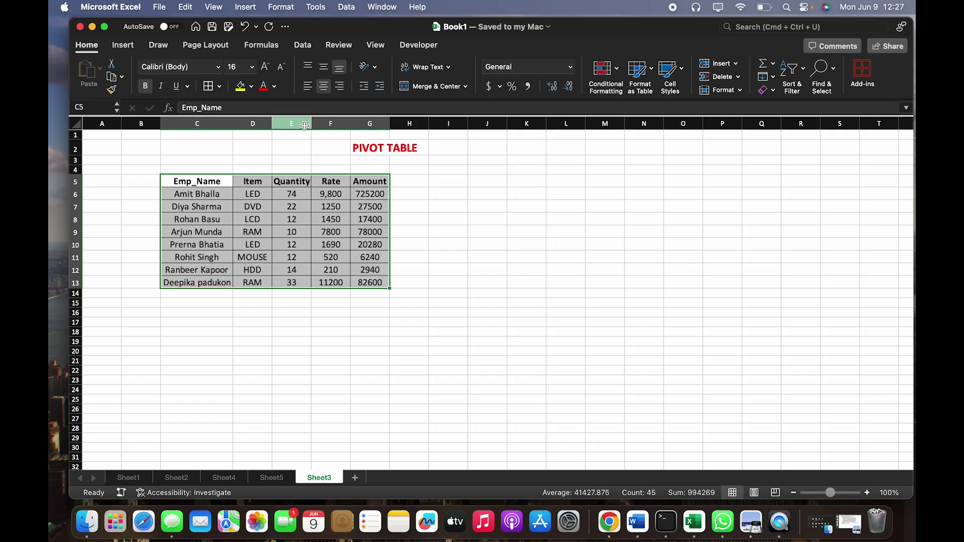
{"action": "left_click", "coordinate": [124, 45]}
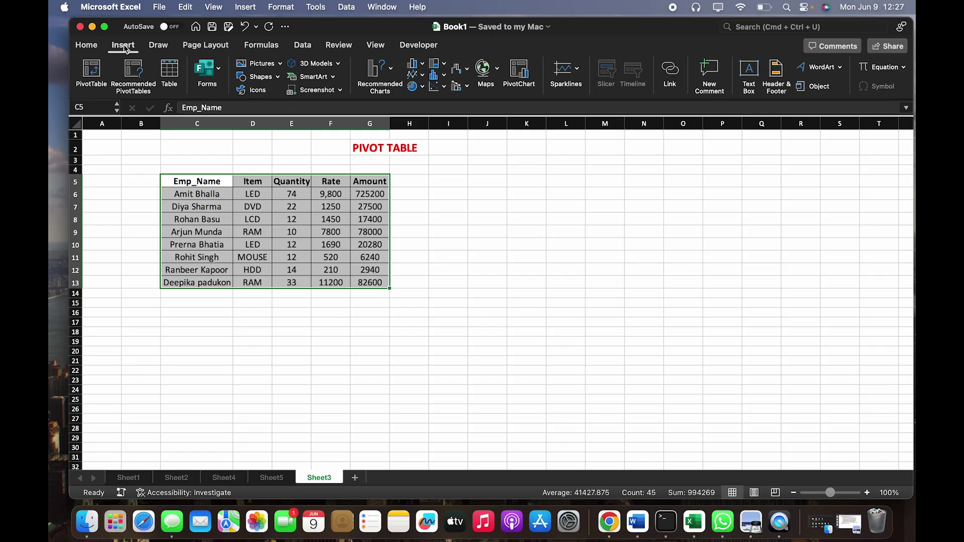
{"action": "left_click", "coordinate": [92, 82]}
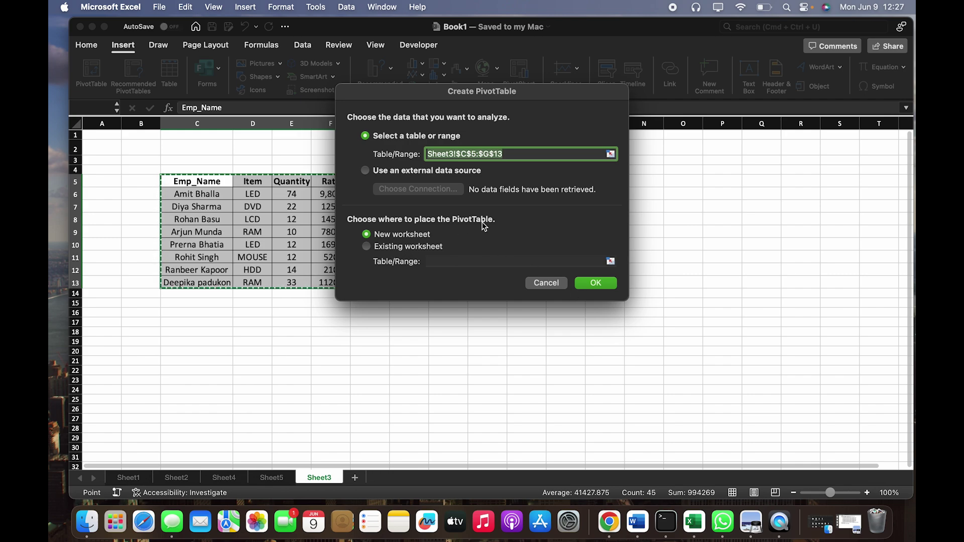
{"action": "left_click", "coordinate": [606, 282]}
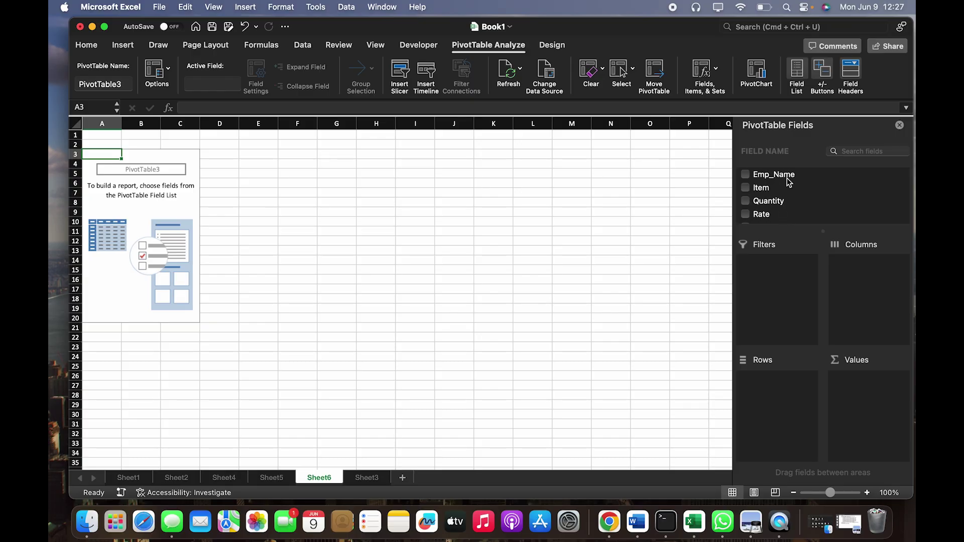
- Add Emp_Name to the PivotTable's rows and Amount to its values
{"action": "left_click", "coordinate": [827, 215]}
{"action": "scroll", "coordinate": [828, 215], "scroll_direction": "down", "scroll_amount": 1}
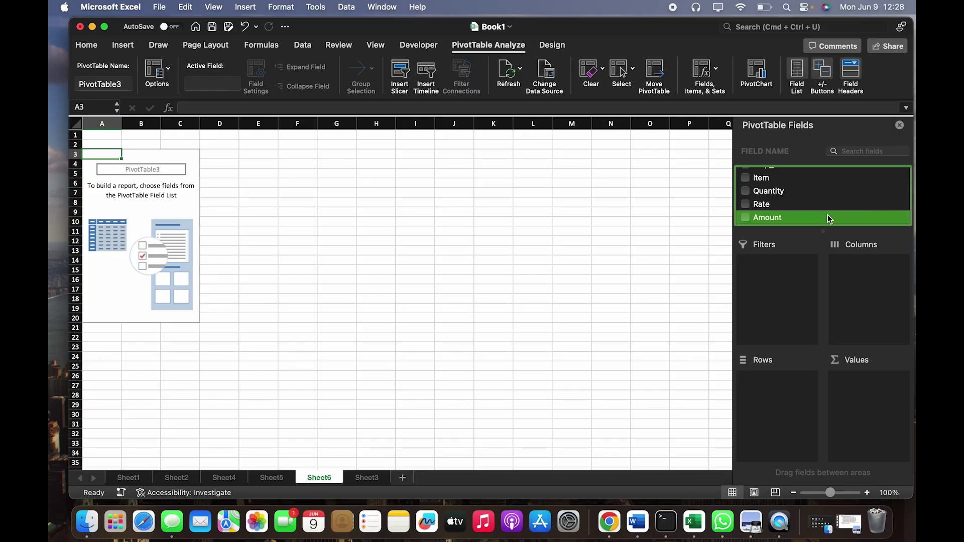
{"action": "key", "text": "Up"}
{"action": "key", "text": "Up"}
{"action": "key", "text": "Up"}
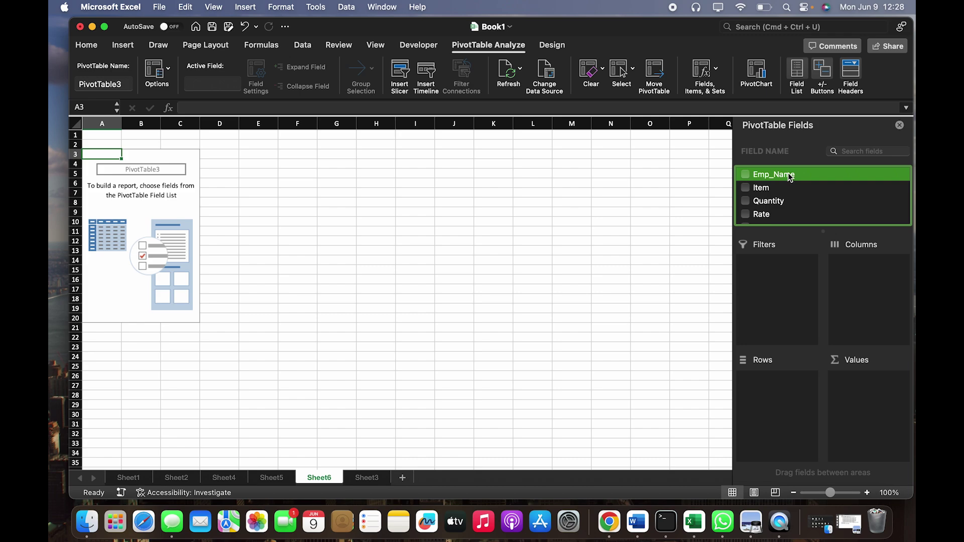
{"action": "left_click_drag", "start_coordinate": [790, 177], "coordinate": [786, 375]}
{"action": "left_click_drag", "start_coordinate": [781, 386], "coordinate": [781, 386]}
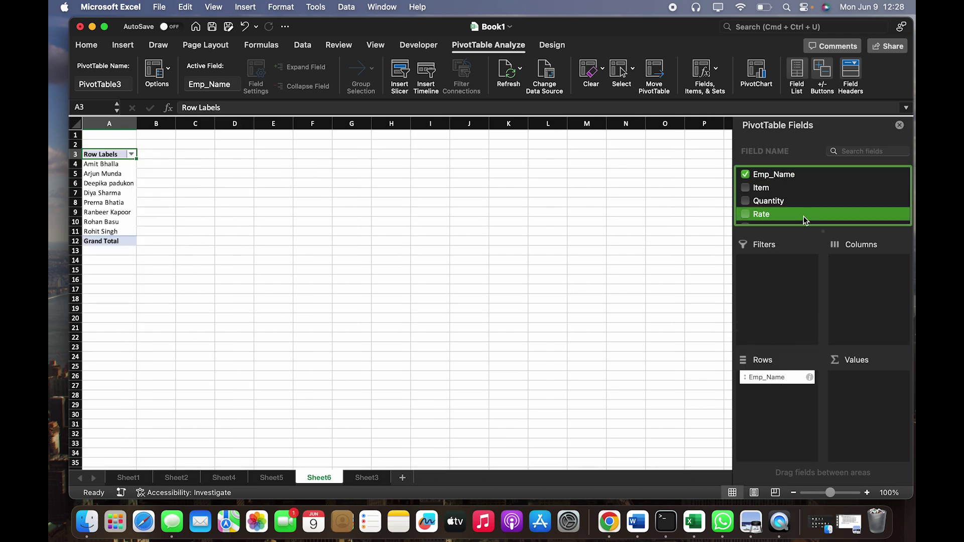
{"action": "scroll", "coordinate": [804, 219], "scroll_direction": "down", "scroll_amount": 1}
{"action": "left_click_drag", "start_coordinate": [803, 220], "coordinate": [864, 400]}
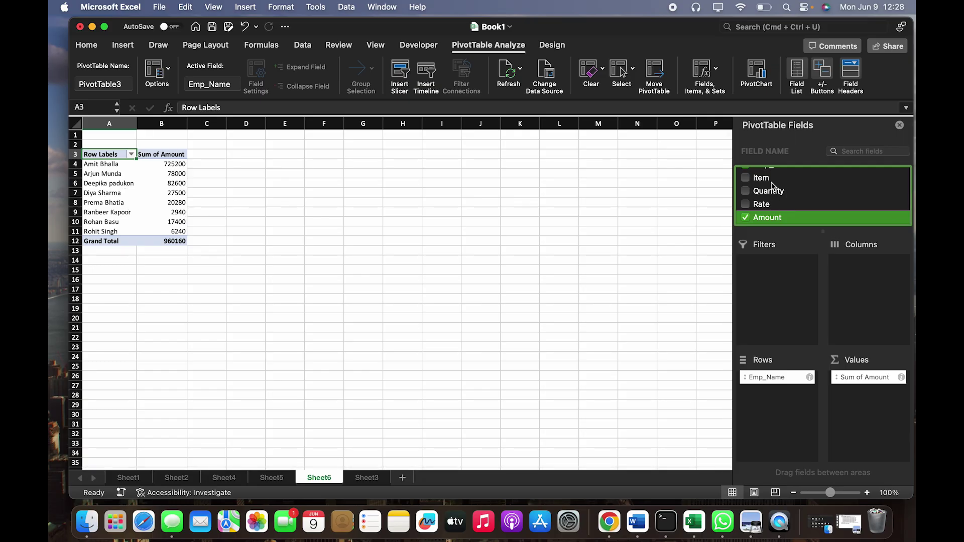
- Try the Item field as PivotTable columns and as a row level below Emp_Name
{"action": "left_click_drag", "start_coordinate": [769, 177], "coordinate": [881, 270]}
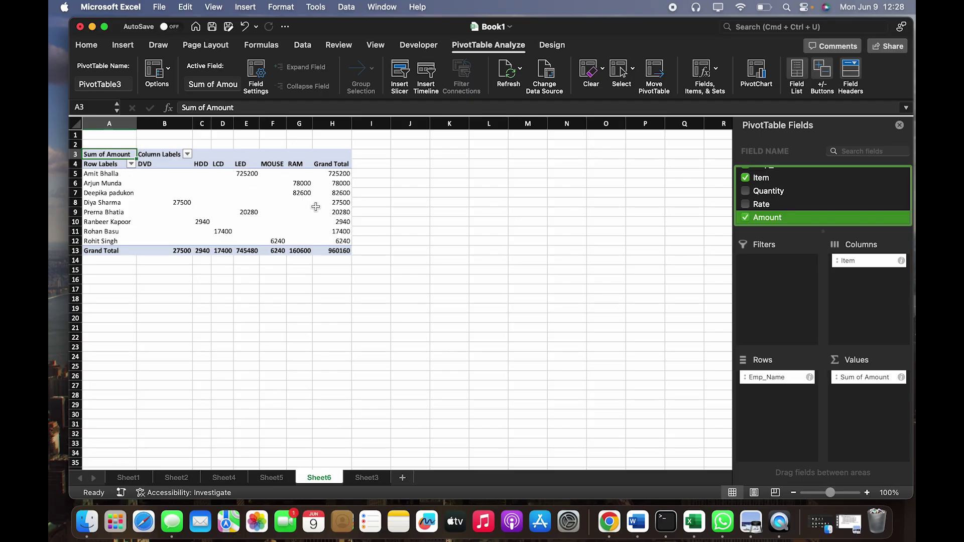
{"action": "left_click_drag", "start_coordinate": [875, 266], "coordinate": [784, 415]}
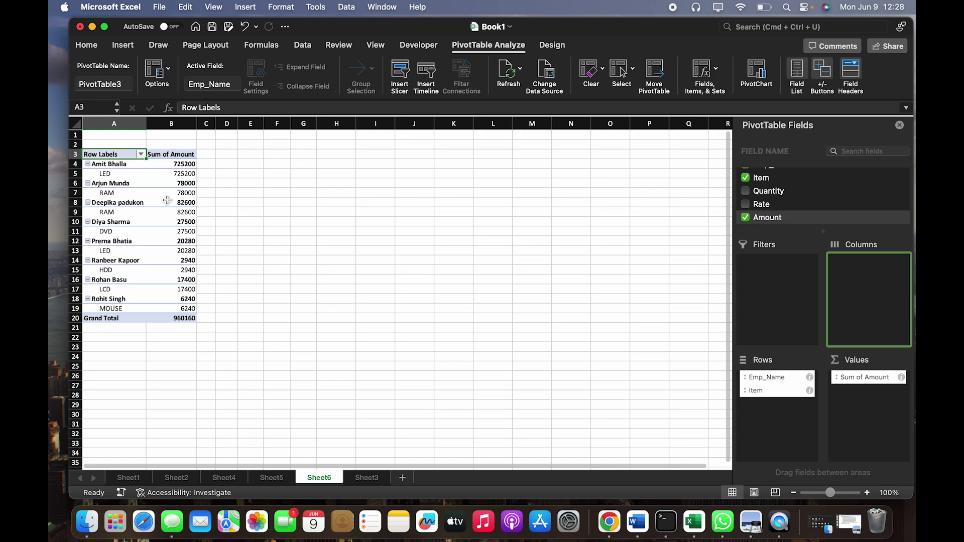
{"action": "left_click_drag", "start_coordinate": [767, 393], "coordinate": [874, 301]}
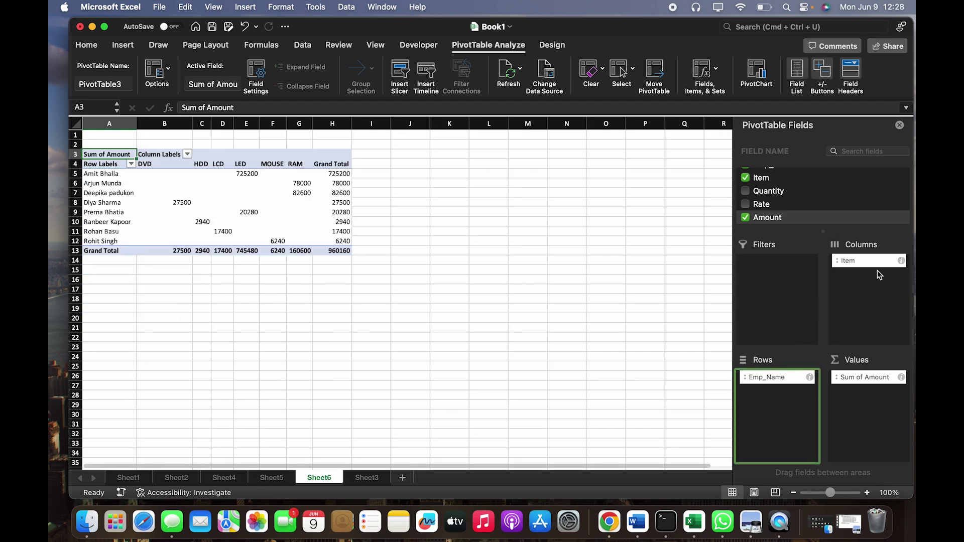
- Move Item to the PivotTable's filters and exclude RAM, LCD, HDD and DVD, leaving only LED and MOUSE selected
{"action": "left_click_drag", "start_coordinate": [872, 259], "coordinate": [781, 275]}
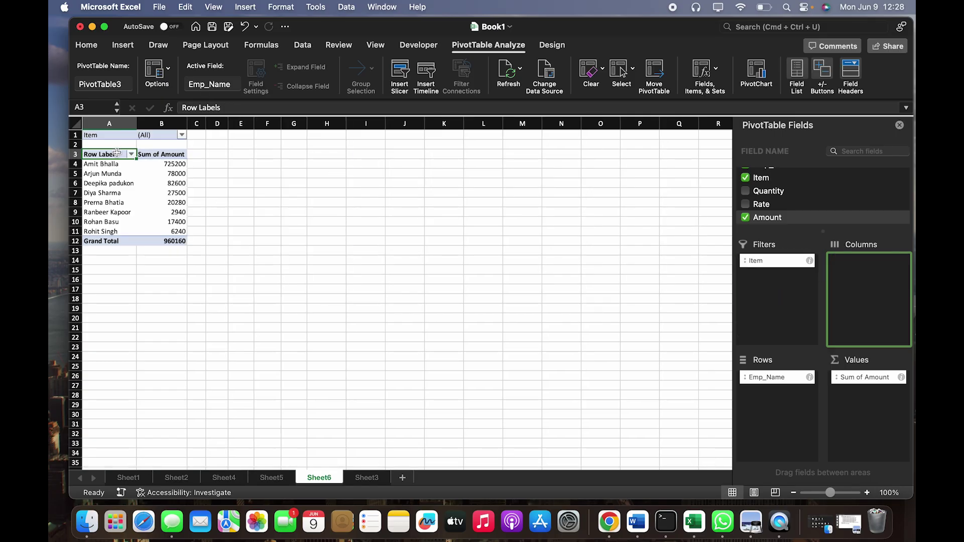
{"action": "left_click", "coordinate": [181, 135]}
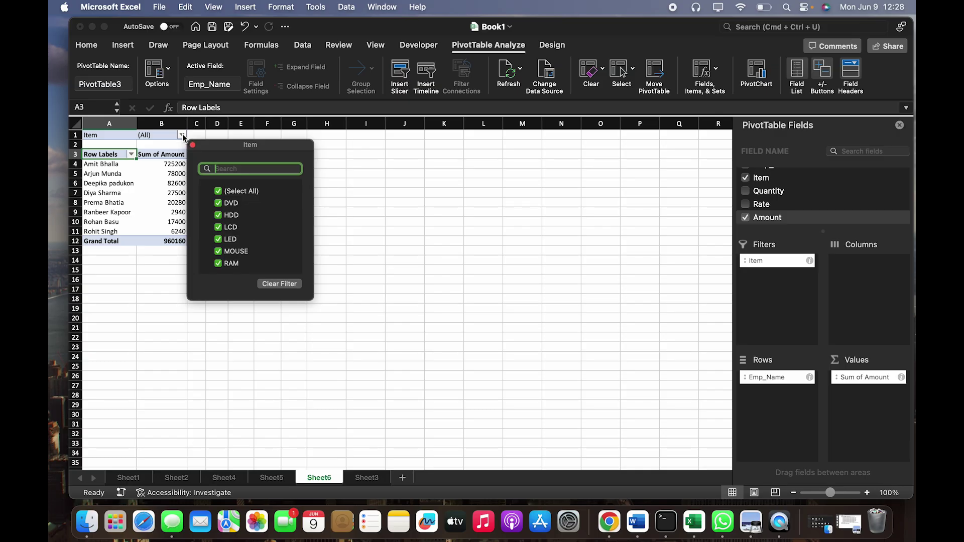
{"action": "left_click", "coordinate": [218, 265]}
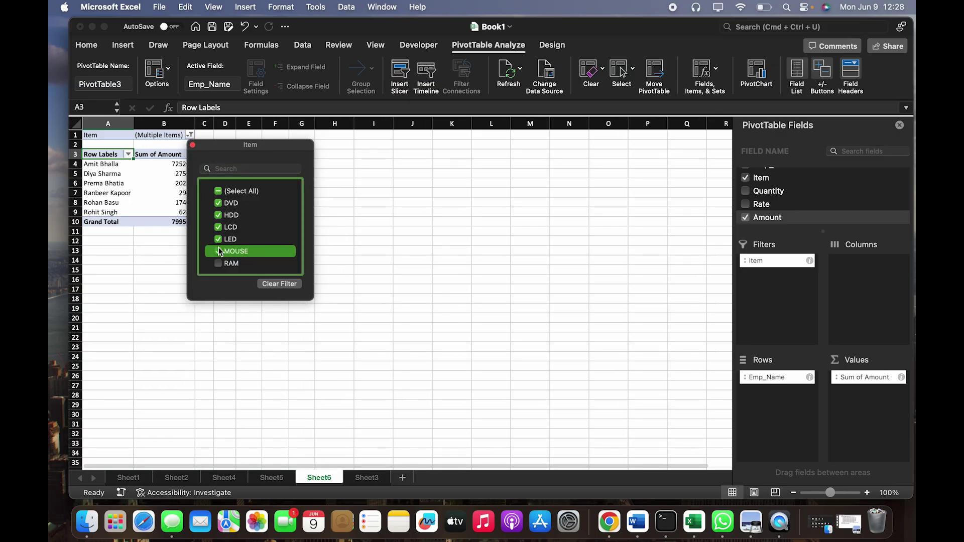
{"action": "left_click", "coordinate": [219, 228]}
{"action": "left_click", "coordinate": [218, 216]}
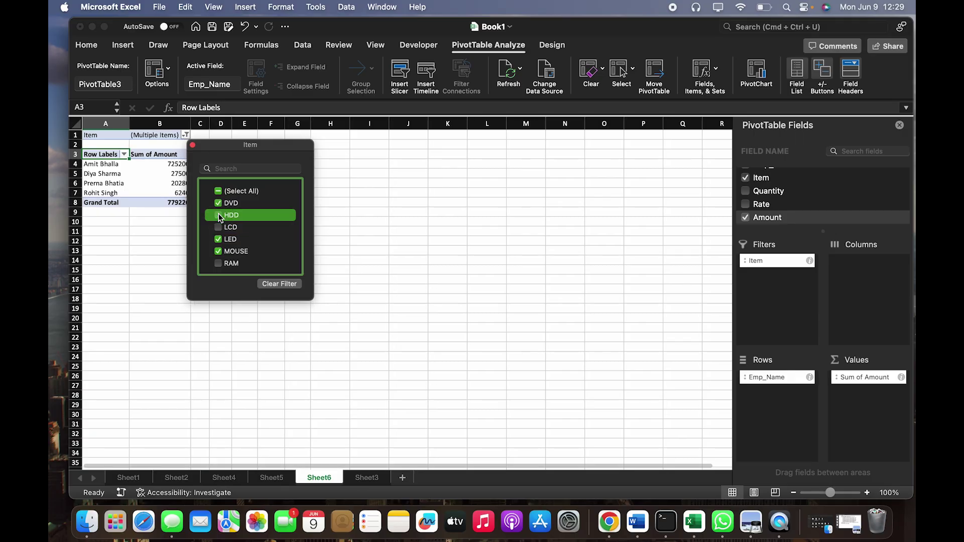
{"action": "left_click", "coordinate": [218, 203]}
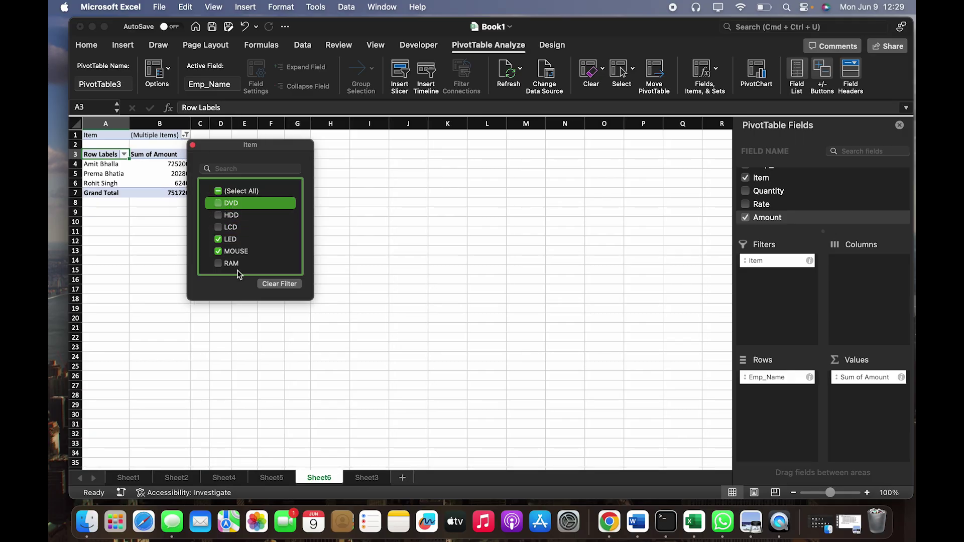
- Close the Item filter list, add Rate to the PivotTable's values, and place it before Sum of Amount
{"action": "left_click", "coordinate": [235, 332]}
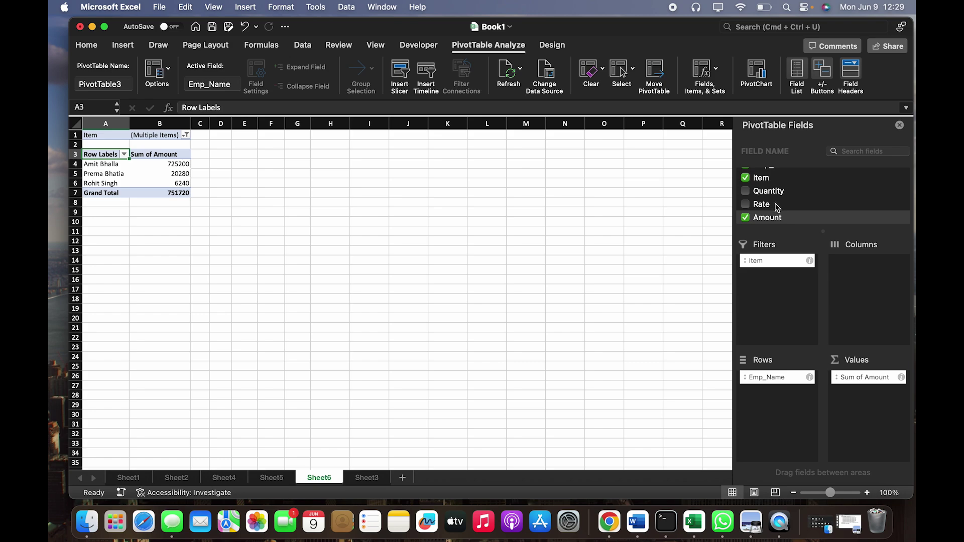
{"action": "left_click_drag", "start_coordinate": [777, 207], "coordinate": [831, 290]}
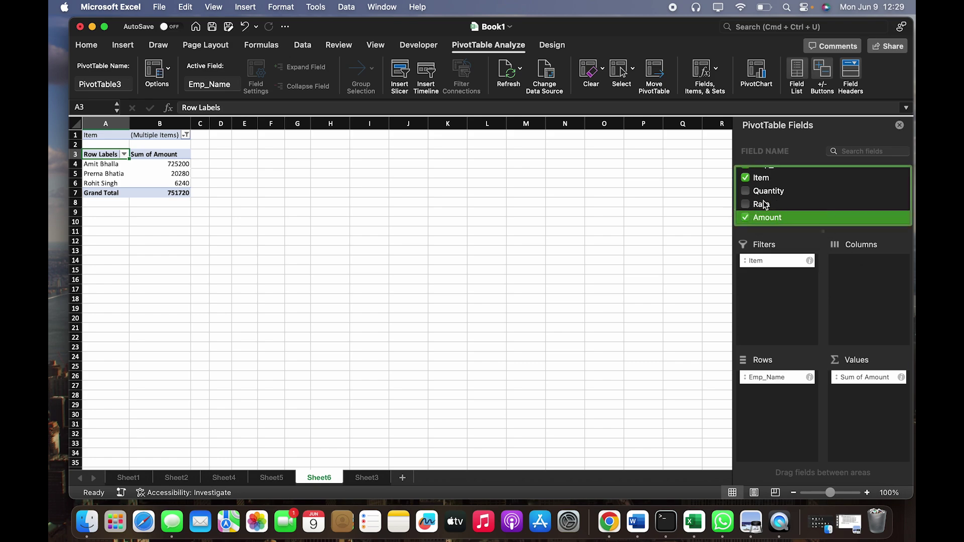
{"action": "left_click_drag", "start_coordinate": [763, 204], "coordinate": [868, 396]}
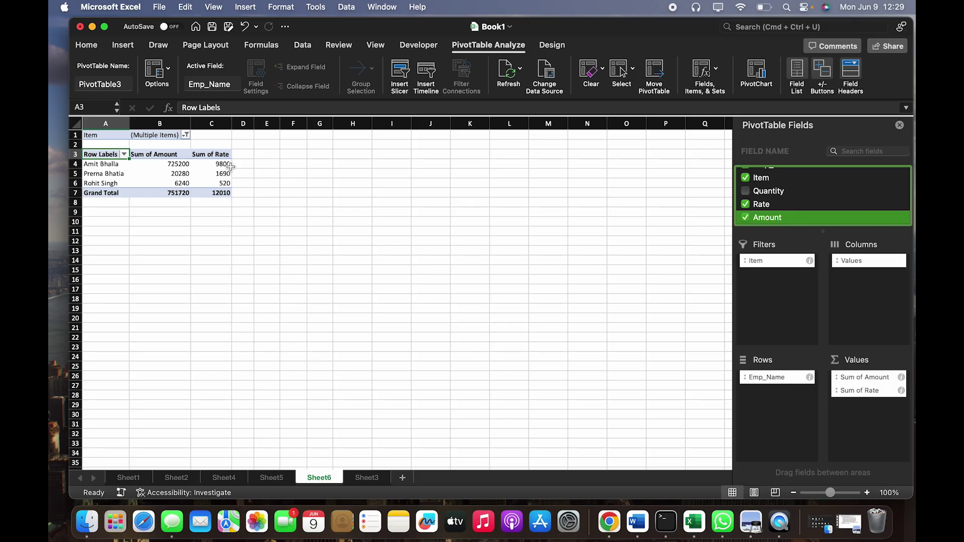
{"action": "left_click_drag", "start_coordinate": [872, 394], "coordinate": [873, 375]}
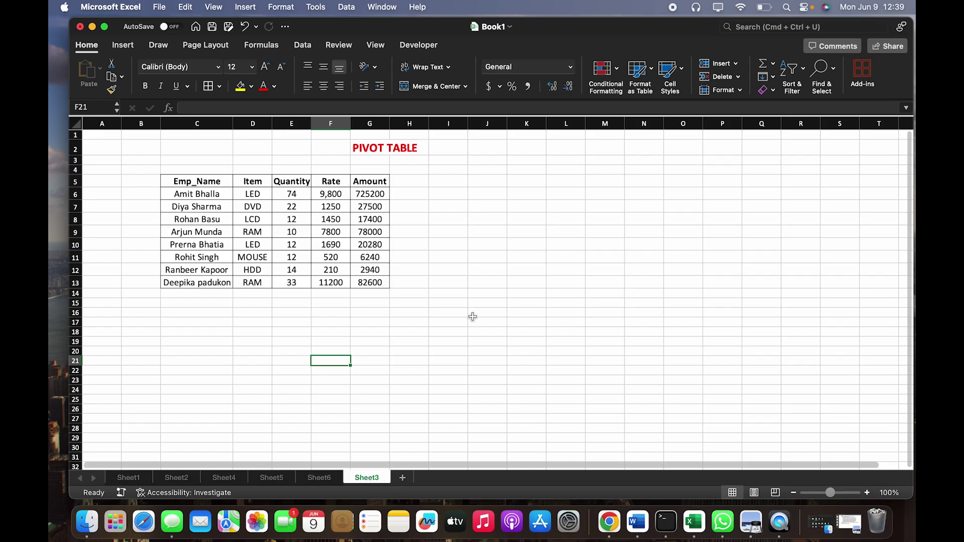
- Review the PivotTable, its source data and the Sheet1 and Sheet2 student records, and compare with the student record task in the mock test PDF in Preview
{"action": "left_click", "coordinate": [320, 477]}
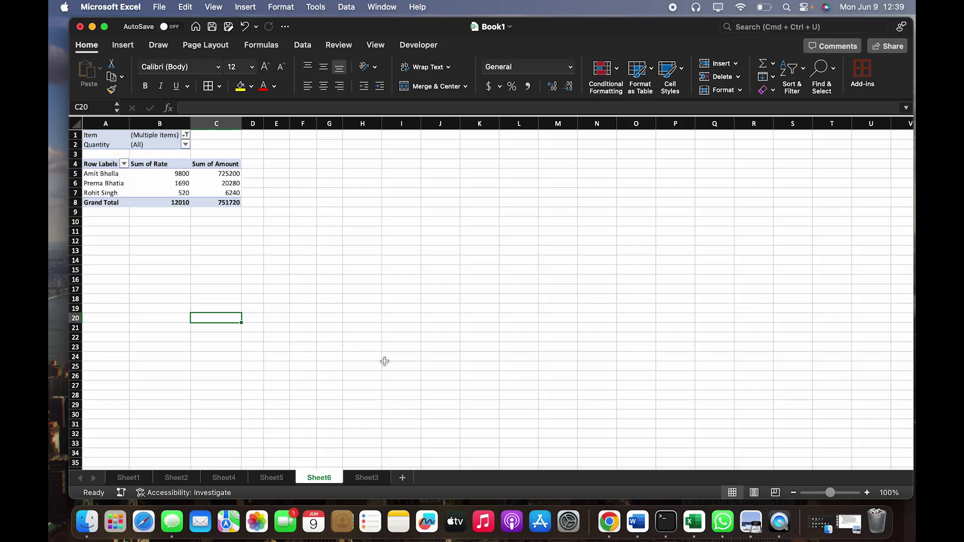
{"action": "left_click", "coordinate": [371, 478]}
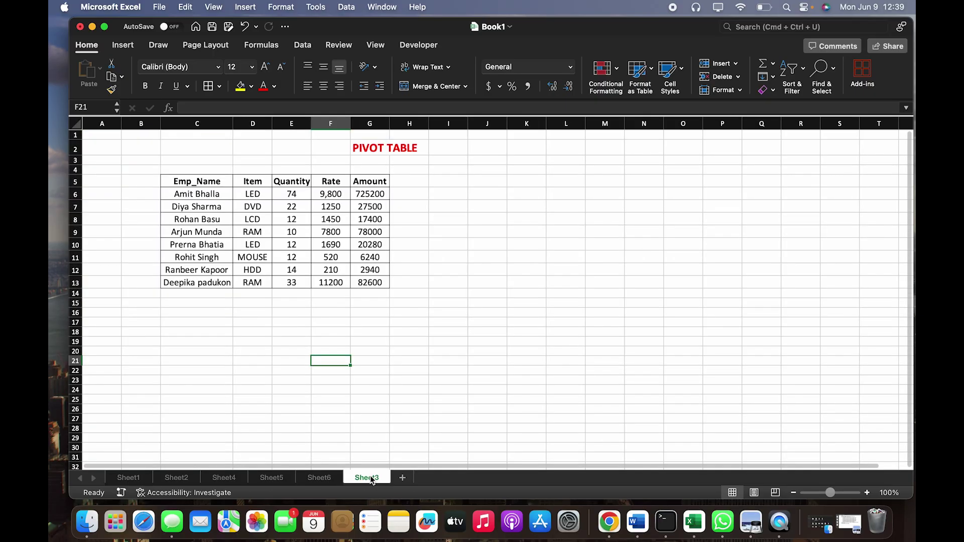
{"action": "left_click", "coordinate": [129, 478]}
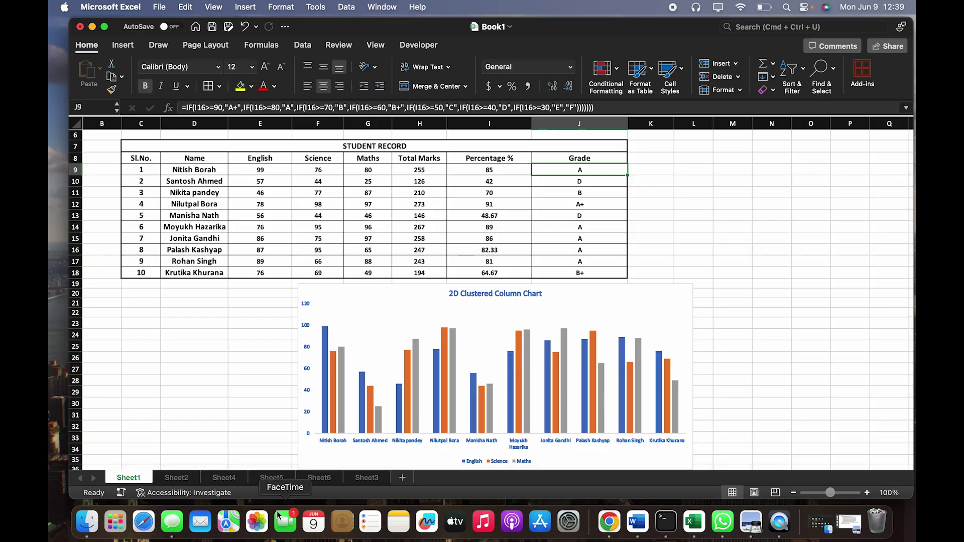
{"action": "left_click", "coordinate": [182, 480]}
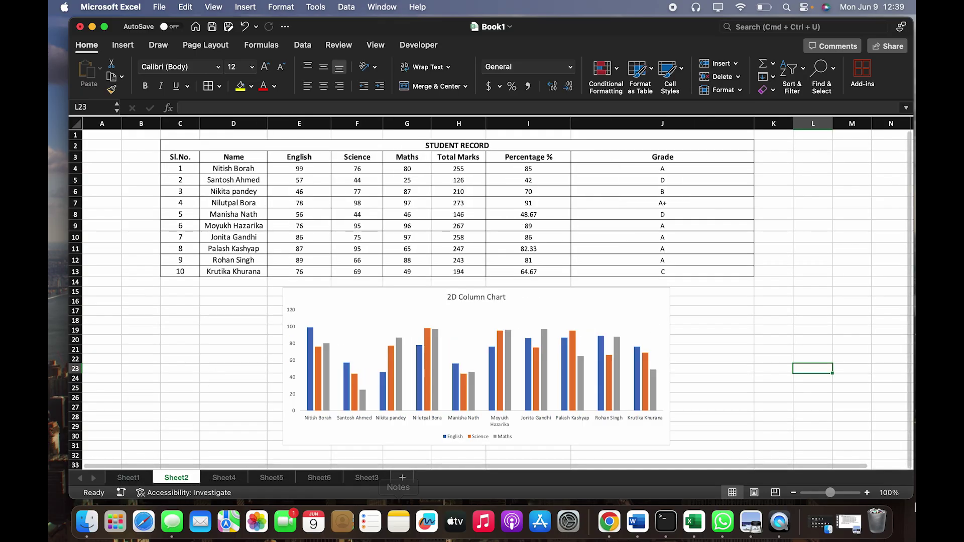
{"action": "left_click", "coordinate": [850, 532]}
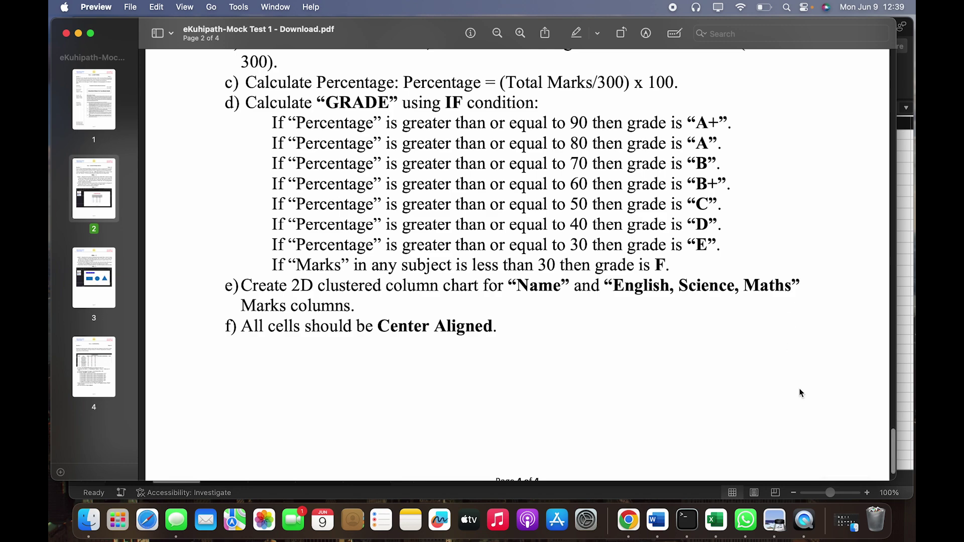
{"action": "scroll", "coordinate": [800, 393], "scroll_direction": "up", "scroll_amount": 5}
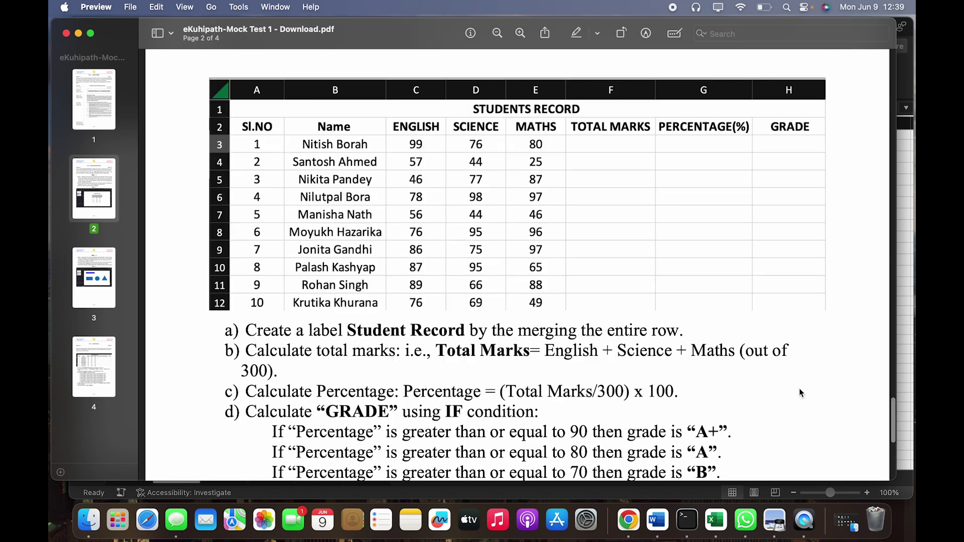